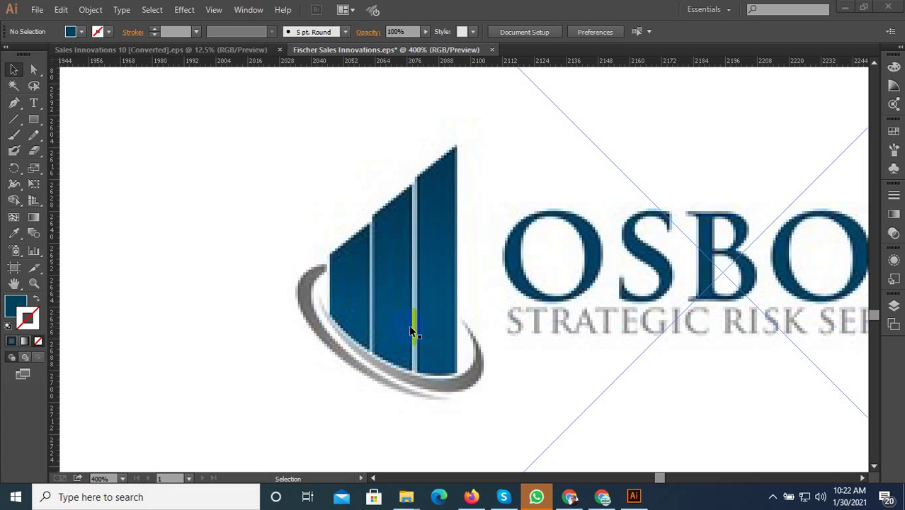
Draw a 15.75 × 101.75 px rectangle over the logo's tallest blue bar.
{"action": "scroll", "coordinate": [367, 361], "scroll_direction": "down", "scroll_amount": 3}
{"action": "scroll", "coordinate": [367, 361], "scroll_direction": "up", "scroll_amount": 3}
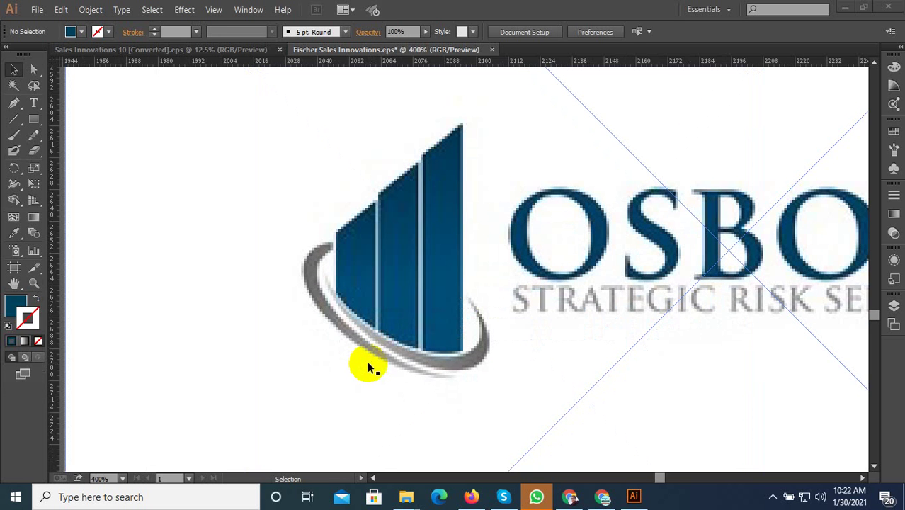
{"action": "scroll", "coordinate": [386, 334], "scroll_direction": "down", "scroll_amount": 2}
{"action": "scroll", "coordinate": [387, 334], "scroll_direction": "down", "scroll_amount": 3}
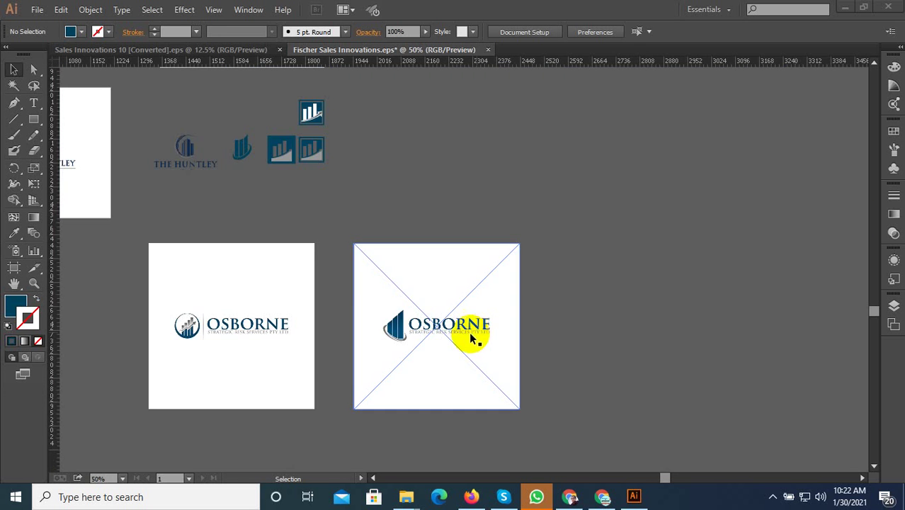
{"action": "scroll", "coordinate": [474, 338], "scroll_direction": "up", "scroll_amount": 4}
{"action": "scroll", "coordinate": [133, 312], "scroll_direction": "up", "scroll_amount": 2}
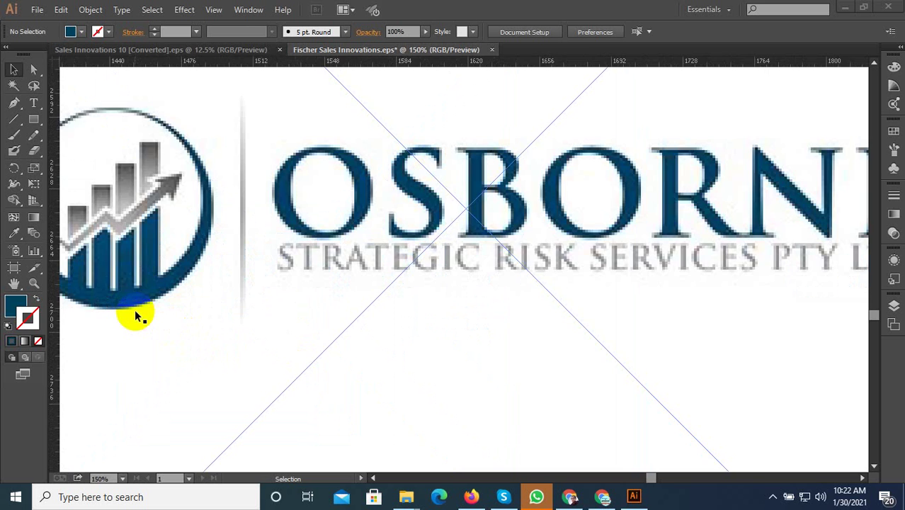
{"action": "scroll", "coordinate": [135, 312], "scroll_direction": "down", "scroll_amount": 3}
{"action": "scroll", "coordinate": [823, 288], "scroll_direction": "up", "scroll_amount": 3}
{"action": "scroll", "coordinate": [380, 317], "scroll_direction": "down", "scroll_amount": 2}
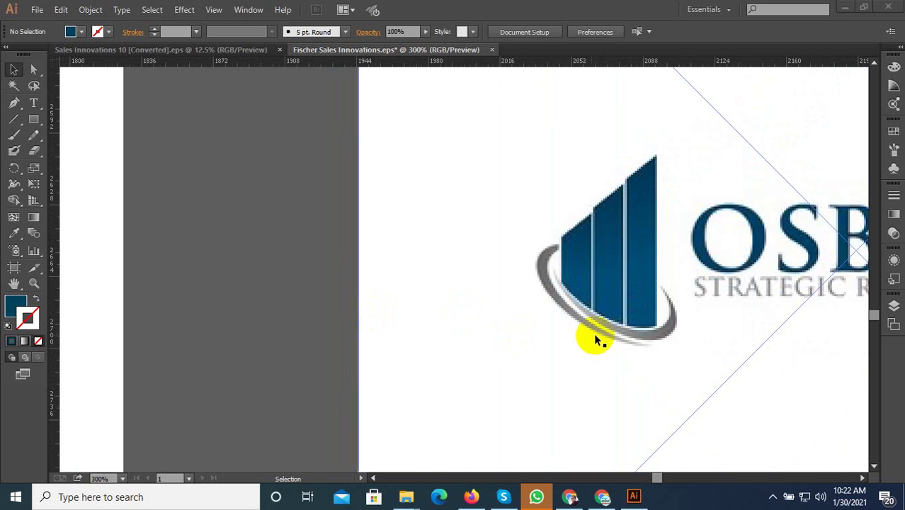
{"action": "scroll", "coordinate": [596, 340], "scroll_direction": "up", "scroll_amount": 2}
{"action": "scroll", "coordinate": [325, 387], "scroll_direction": "up", "scroll_amount": 1}
{"action": "scroll", "coordinate": [460, 313], "scroll_direction": "down", "scroll_amount": 1}
{"action": "scroll", "coordinate": [459, 306], "scroll_direction": "up", "scroll_amount": 2}
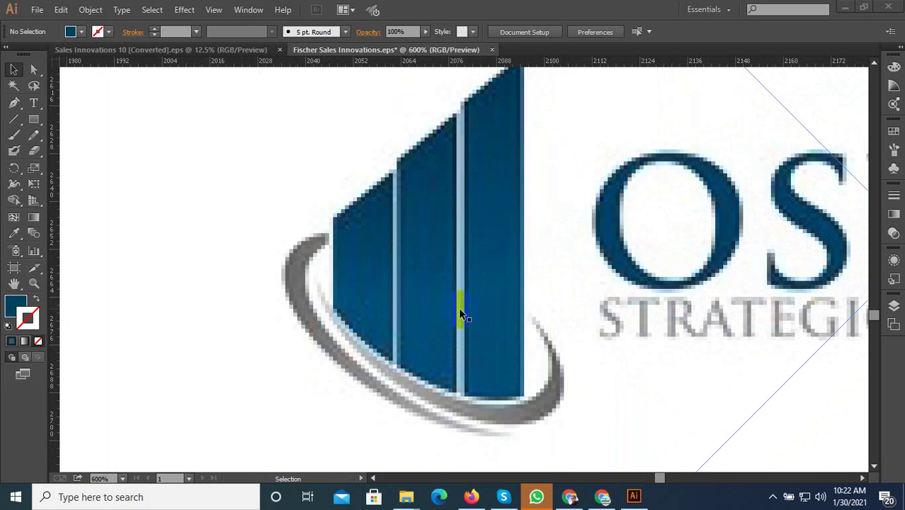
{"action": "scroll", "coordinate": [453, 314], "scroll_direction": "down", "scroll_amount": 1}
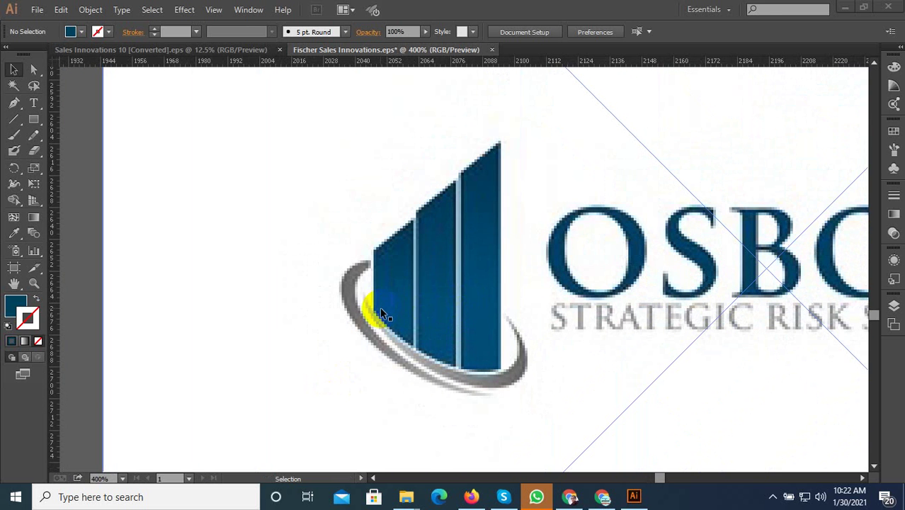
{"action": "scroll", "coordinate": [457, 244], "scroll_direction": "up", "scroll_amount": 1}
{"action": "scroll", "coordinate": [376, 286], "scroll_direction": "down", "scroll_amount": 1}
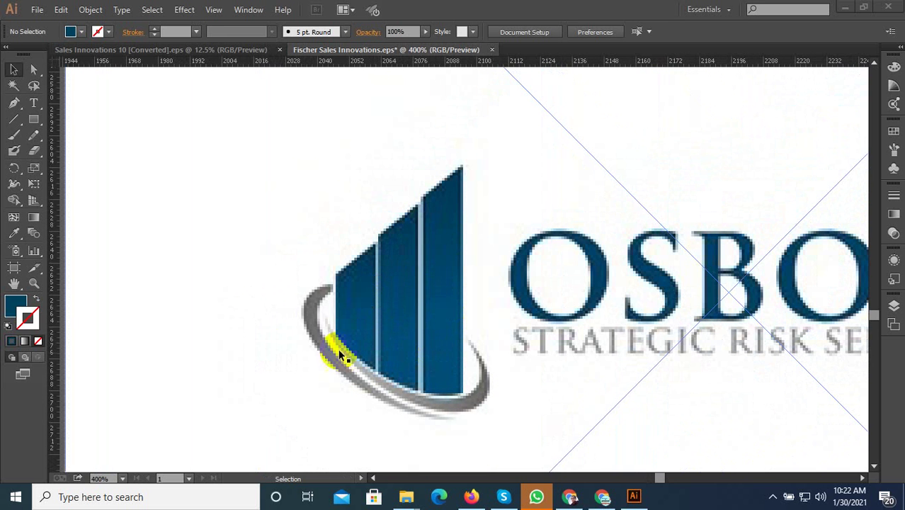
{"action": "left_click", "coordinate": [14, 104]}
{"action": "left_click", "coordinate": [33, 119]}
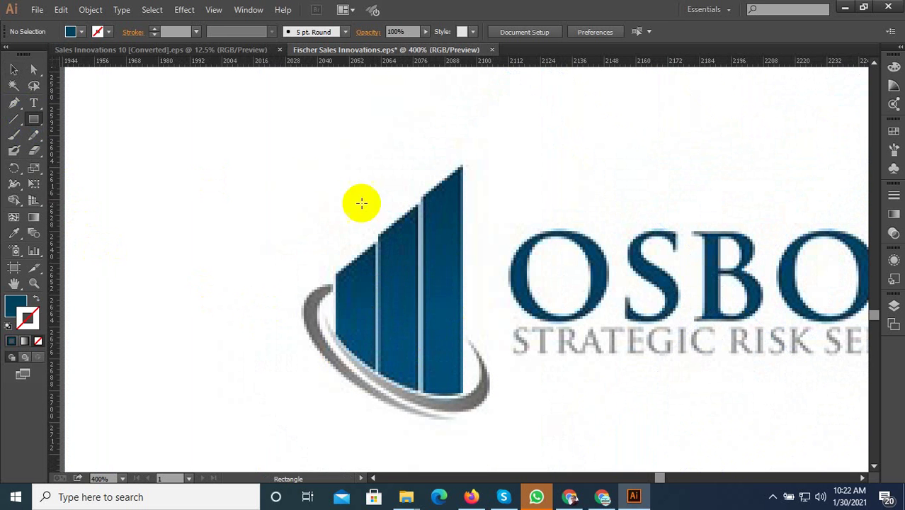
{"action": "left_click_drag", "start_coordinate": [464, 165], "coordinate": [420, 432]}
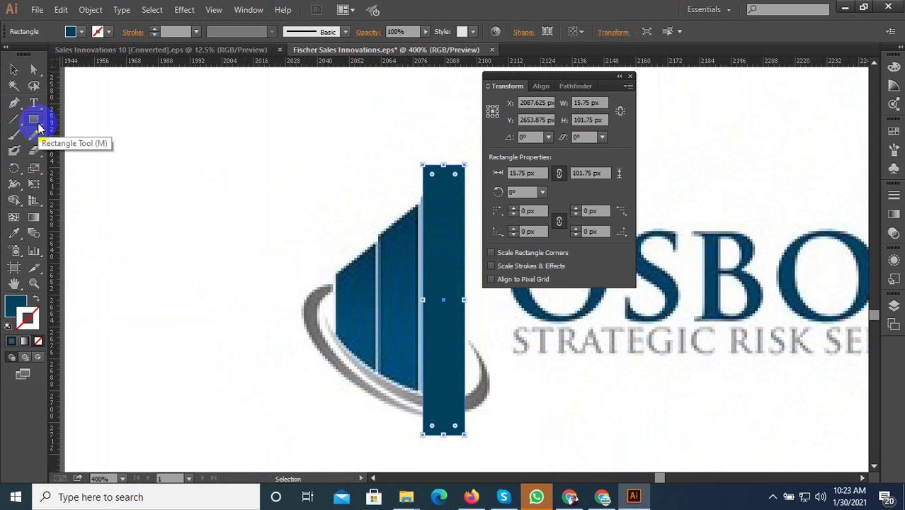
Copy the rectangle to the left twice, covering the other two bars.
{"action": "left_click", "coordinate": [13, 69]}
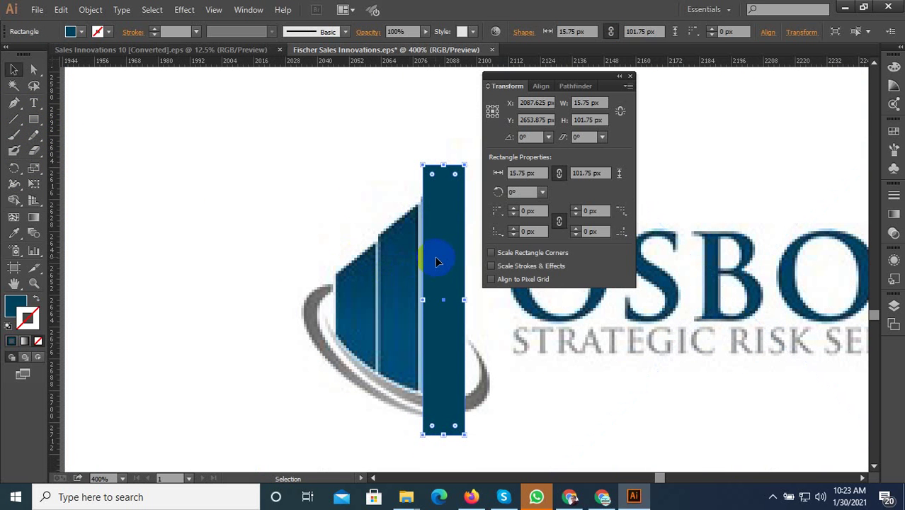
{"action": "left_click_drag", "start_coordinate": [437, 262], "coordinate": [394, 272]}
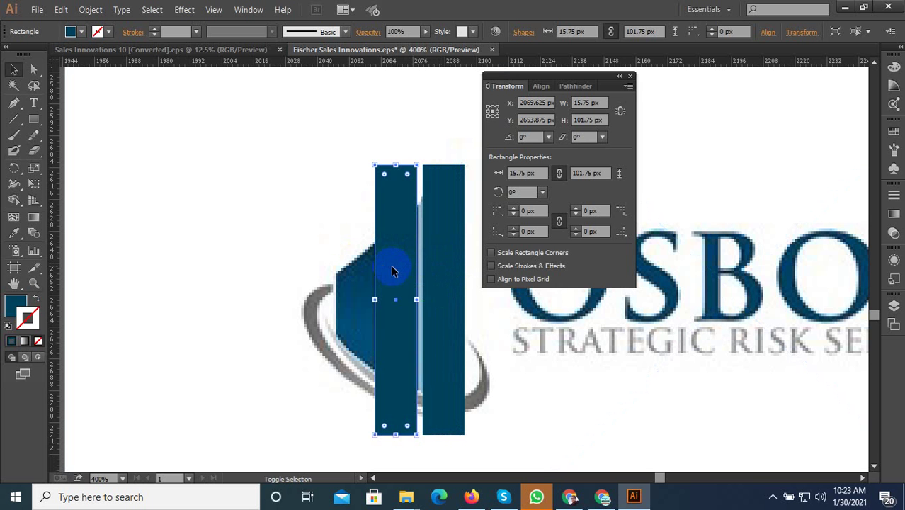
{"action": "key", "text": "ctrl+d"}
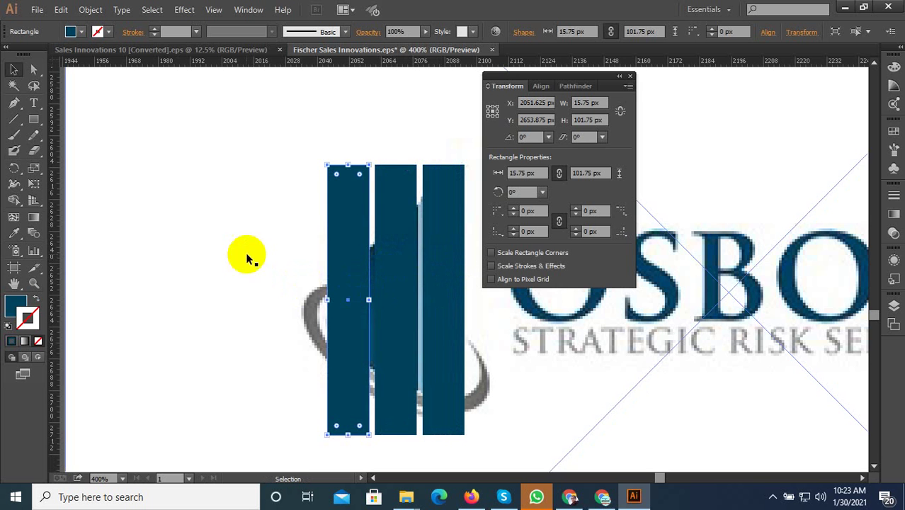
Swap fill and stroke on all three rectangles so they are blue outlines with no fill.
{"action": "left_click", "coordinate": [397, 230], "text": "shift"}
{"action": "left_click", "coordinate": [428, 205], "text": "shift"}
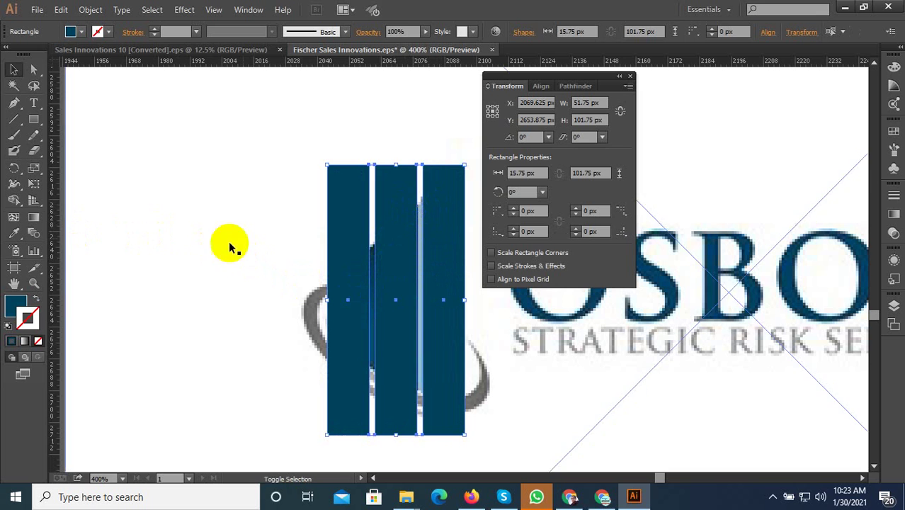
{"action": "left_click", "coordinate": [38, 301]}
{"action": "left_click", "coordinate": [191, 291]}
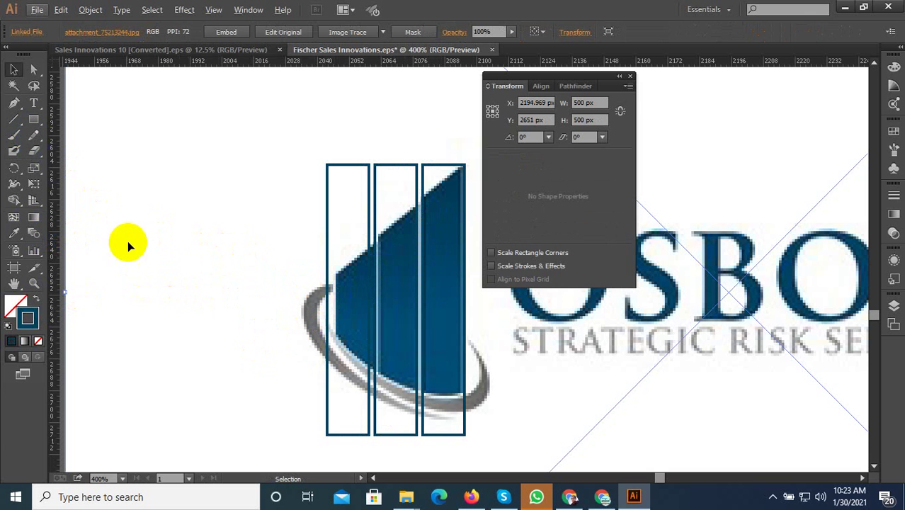
Rotate the vertical guide about -45° into a diagonal along the bars' slanted tops.
{"action": "left_click", "coordinate": [457, 174]}
{"action": "left_click", "coordinate": [464, 176]}
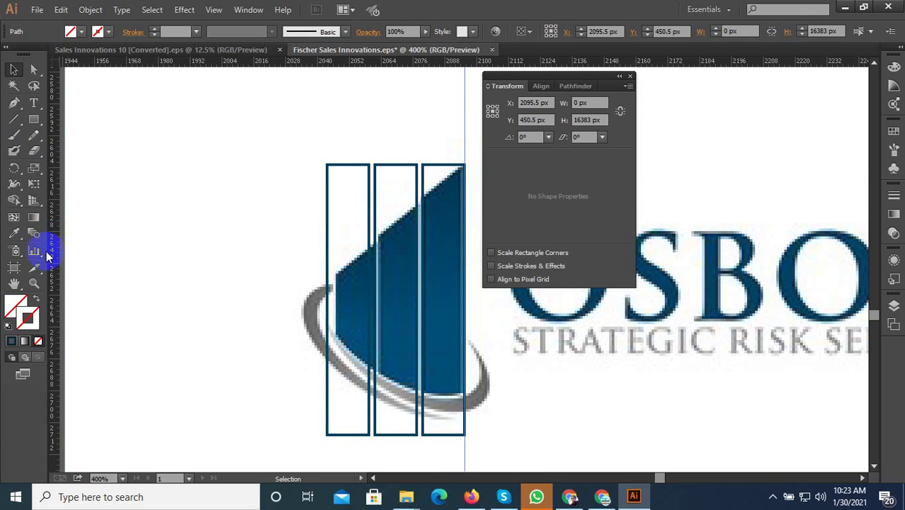
{"action": "left_click", "coordinate": [13, 168]}
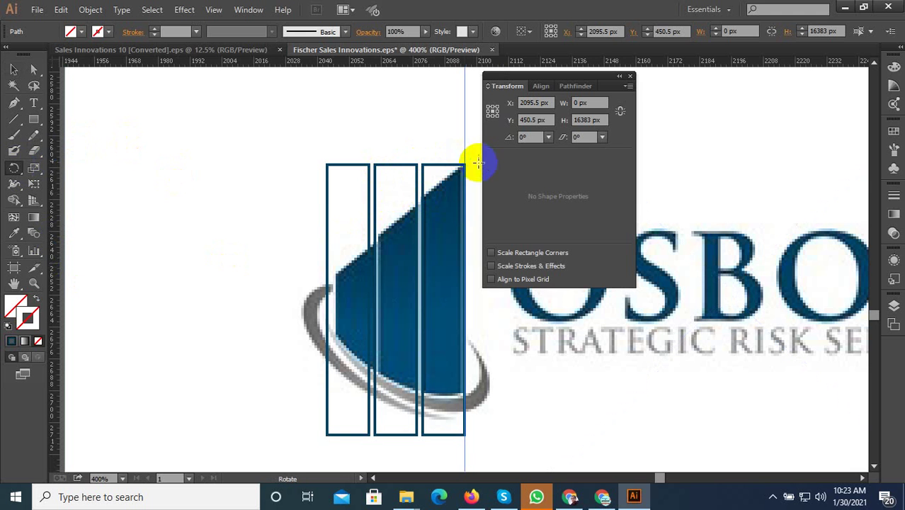
{"action": "key", "text": "ctrl+z"}
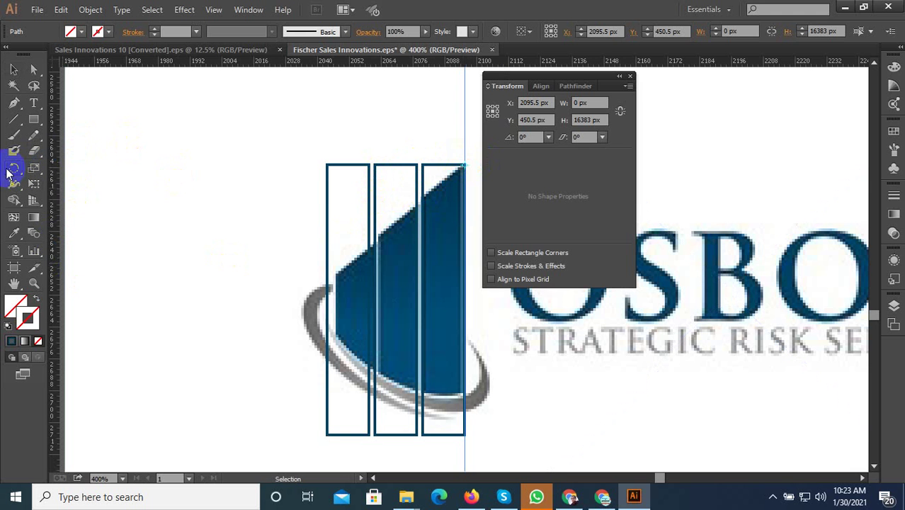
{"action": "key", "text": "ctrl+shift+a"}
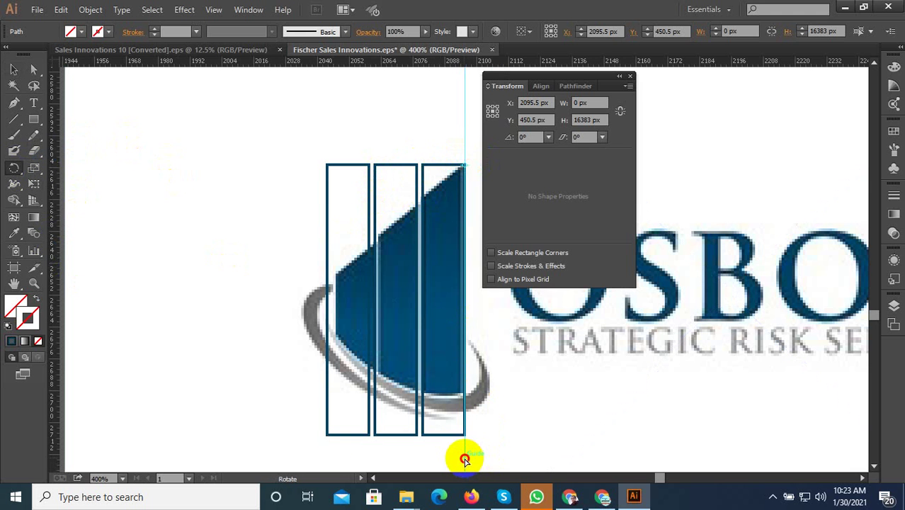
{"action": "mouse_move", "coordinate": [465, 458]}
{"action": "left_mouse_down"}
{"action": "mouse_move", "coordinate": [308, 299]}
{"action": "mouse_move", "coordinate": [239, 358]}
{"action": "left_mouse_up"}
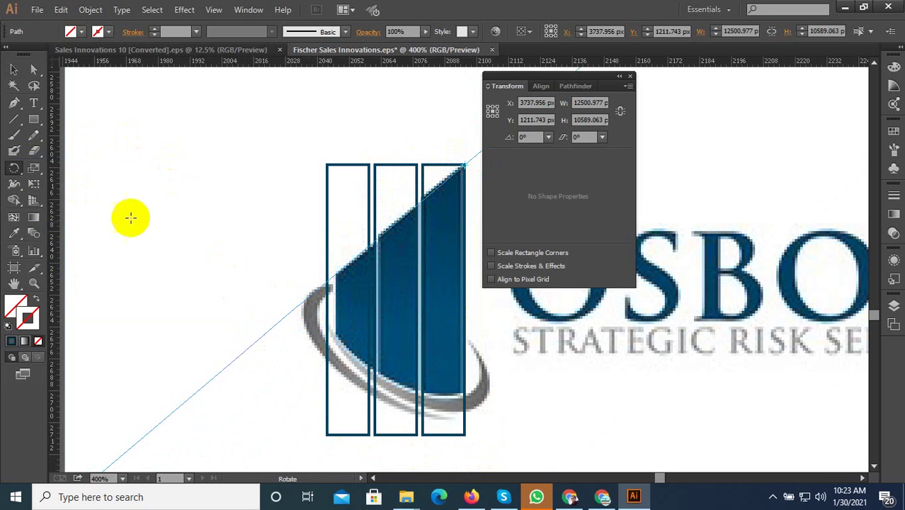
Select the left, middle and right rectangles together.
{"action": "left_click", "coordinate": [13, 69]}
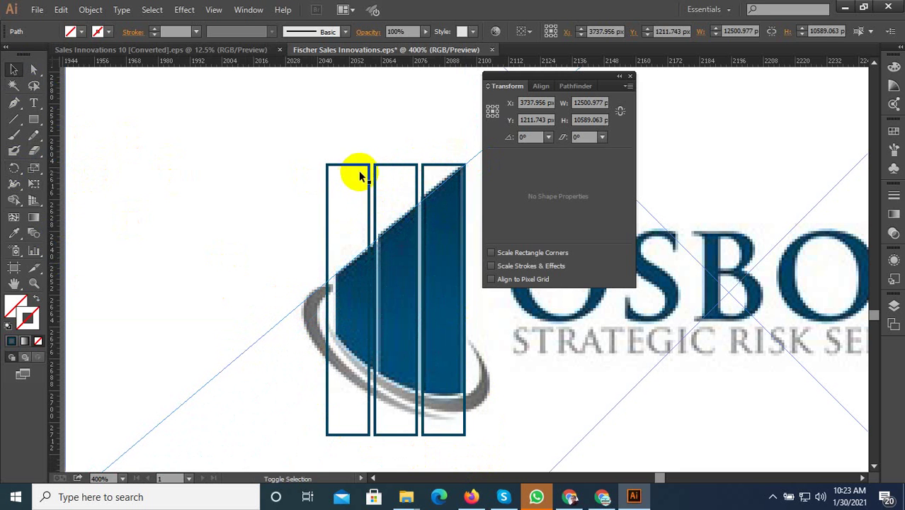
{"action": "left_click", "coordinate": [366, 170], "text": "shift"}
{"action": "left_click", "coordinate": [389, 172], "text": "shift"}
{"action": "left_click", "coordinate": [426, 169], "text": "shift"}
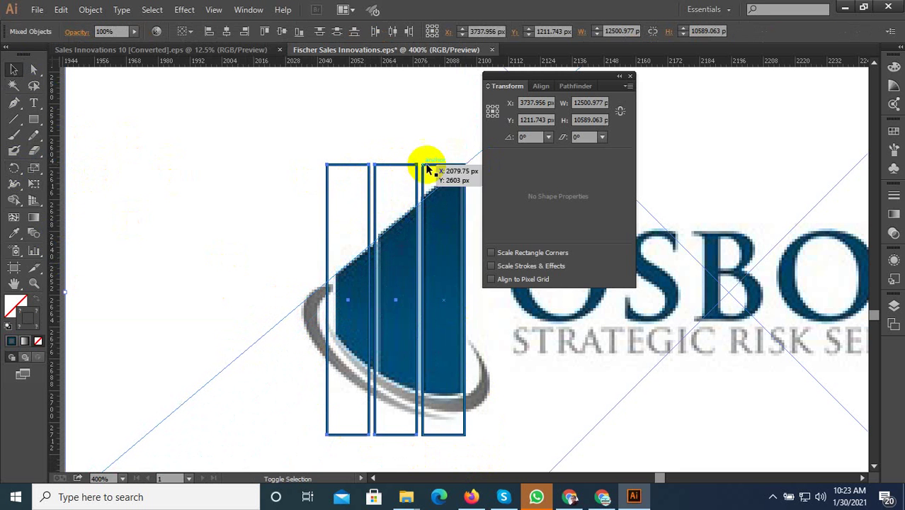
Divide the three rectangles along the diagonal with Pathfinder Divide.
{"action": "left_click_drag", "start_coordinate": [576, 76], "coordinate": [720, 90]}
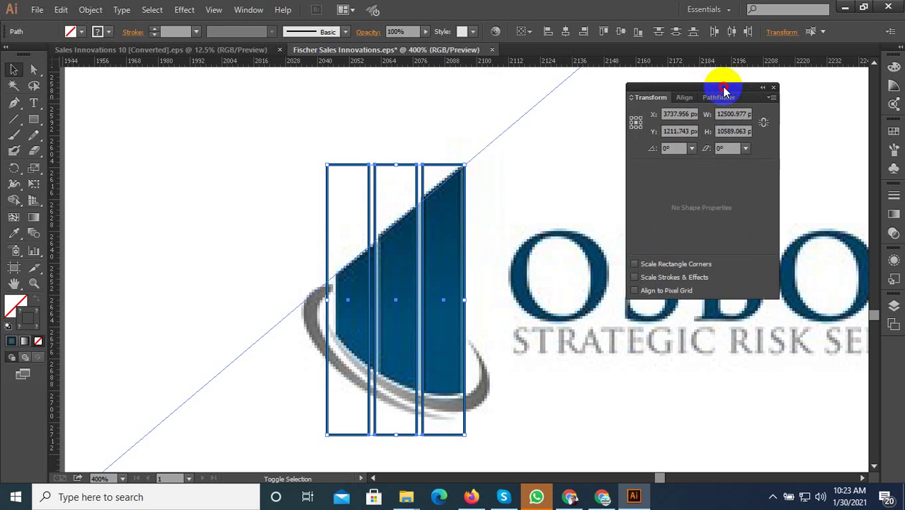
{"action": "left_click", "coordinate": [771, 92]}
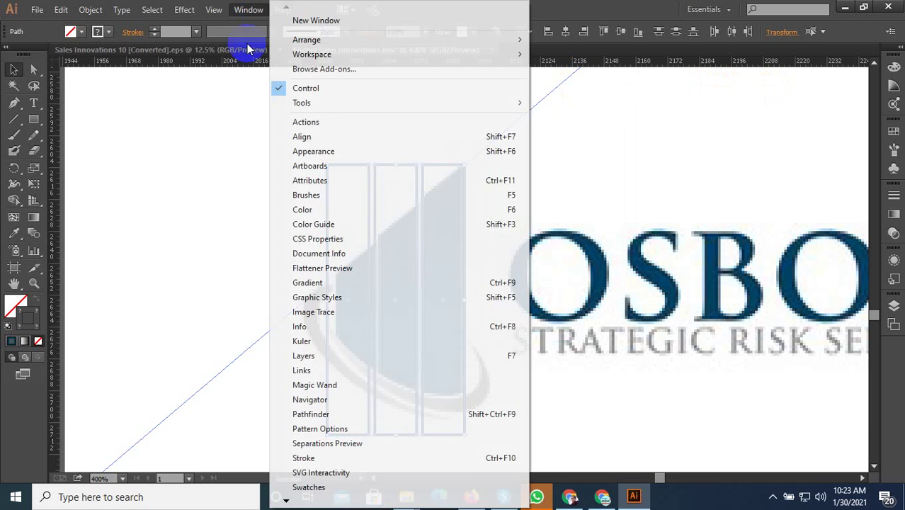
{"action": "left_click", "coordinate": [249, 9]}
{"action": "left_click", "coordinate": [322, 413]}
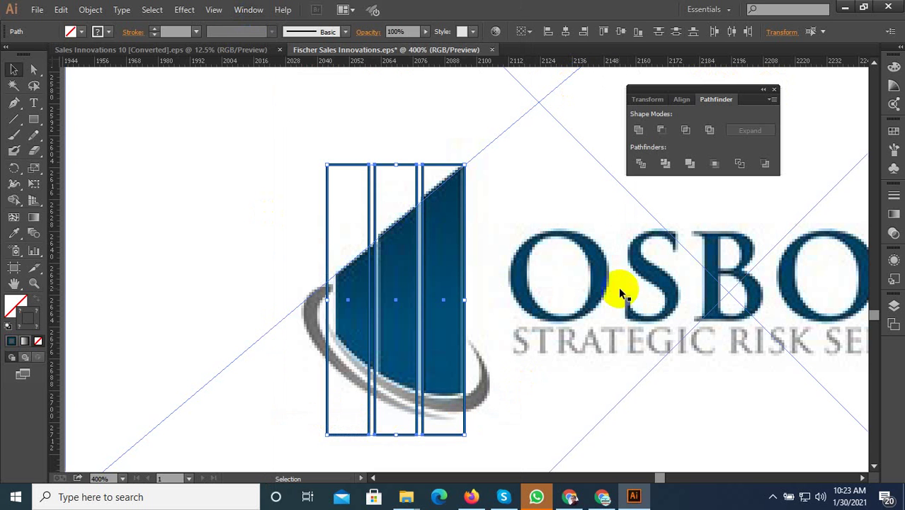
{"action": "left_click", "coordinate": [639, 168]}
Ungroup the divided pieces and delete the ones above the diagonal.
{"action": "right_click", "coordinate": [410, 198]}
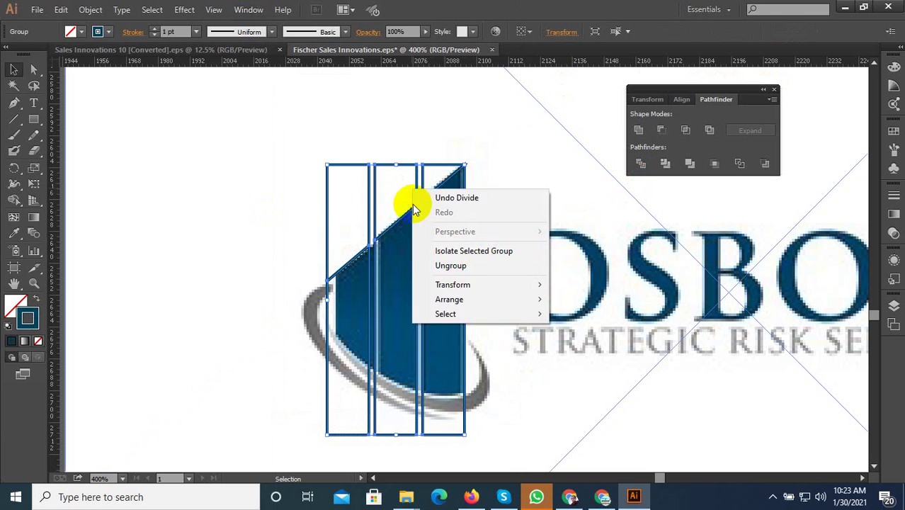
{"action": "left_click", "coordinate": [457, 265]}
{"action": "left_click", "coordinate": [533, 239]}
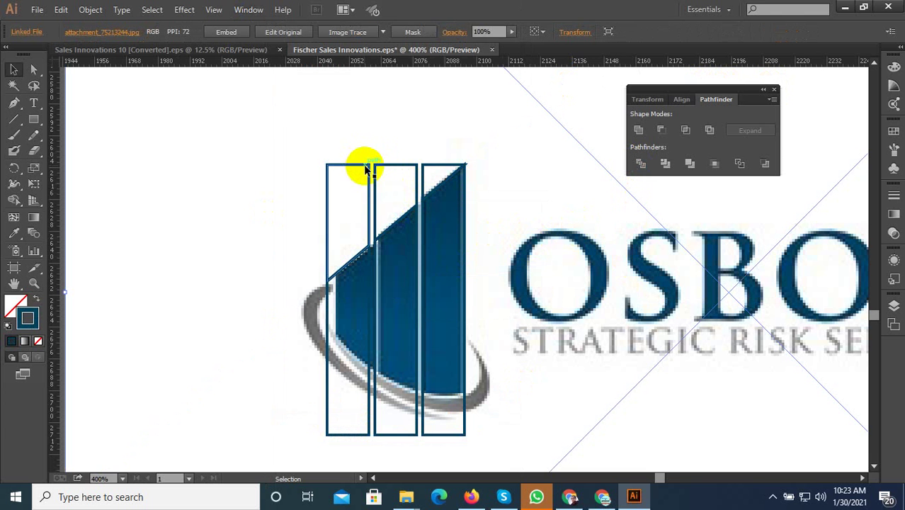
{"action": "left_click", "coordinate": [366, 170]}
{"action": "key", "text": "Delete"}
{"action": "left_click", "coordinate": [391, 168]}
{"action": "key", "text": "Delete"}
{"action": "left_click", "coordinate": [425, 165]}
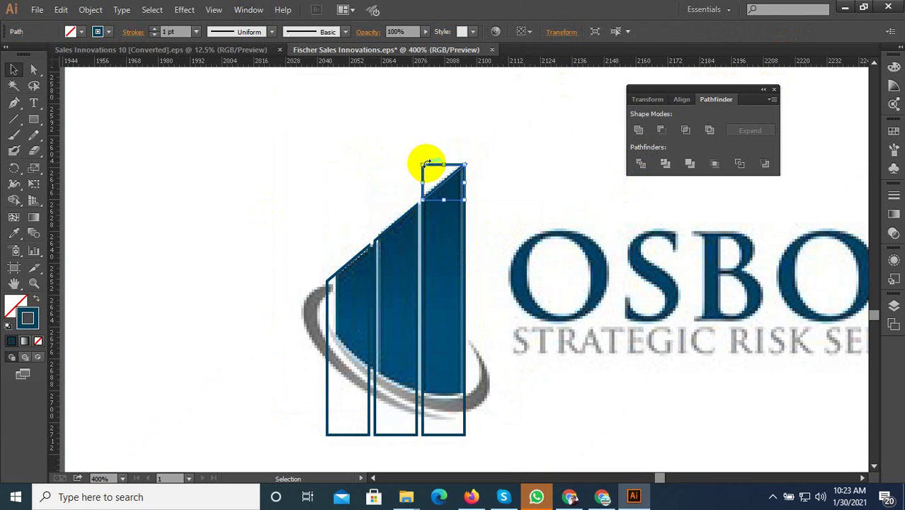
{"action": "key", "text": "Delete"}
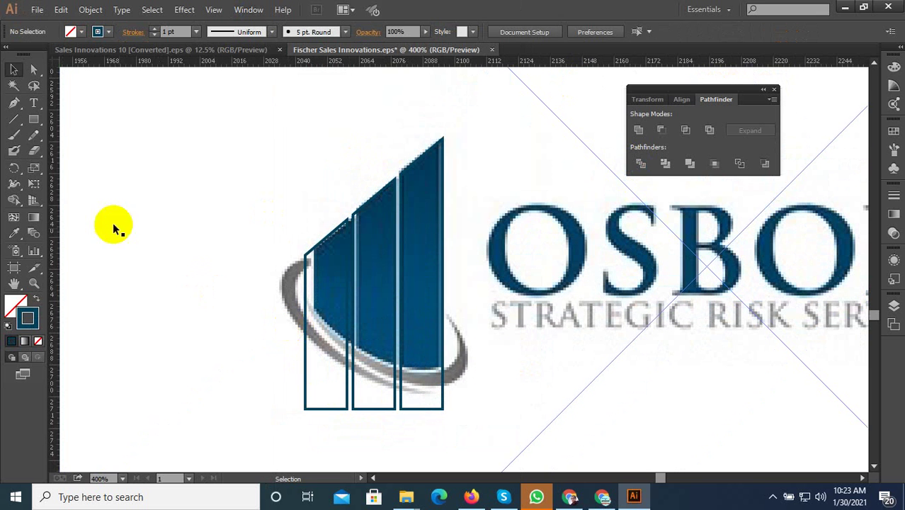
Draw a circle with the Ellipse tool and place it over the logo's bars.
{"action": "left_click_drag", "start_coordinate": [34, 119], "coordinate": [65, 155]}
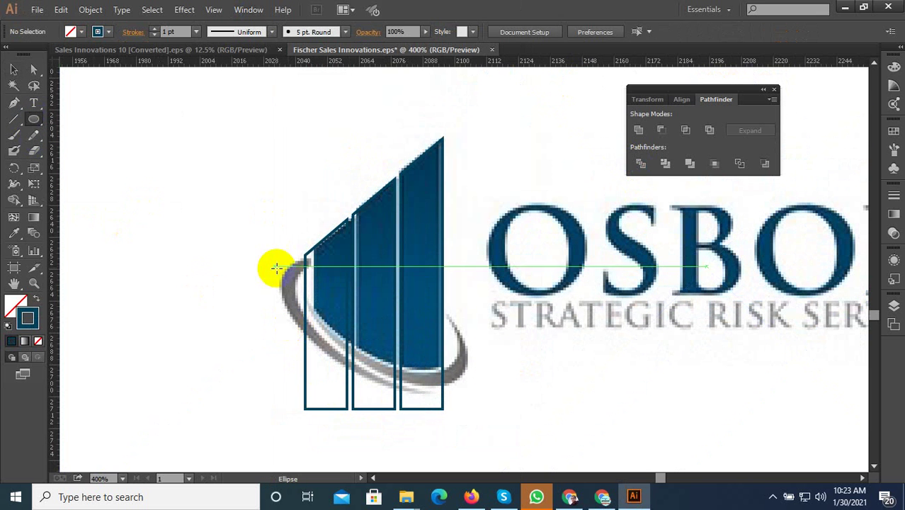
{"action": "left_click_drag", "start_coordinate": [178, 289], "coordinate": [243, 380]}
{"action": "left_click", "coordinate": [12, 69]}
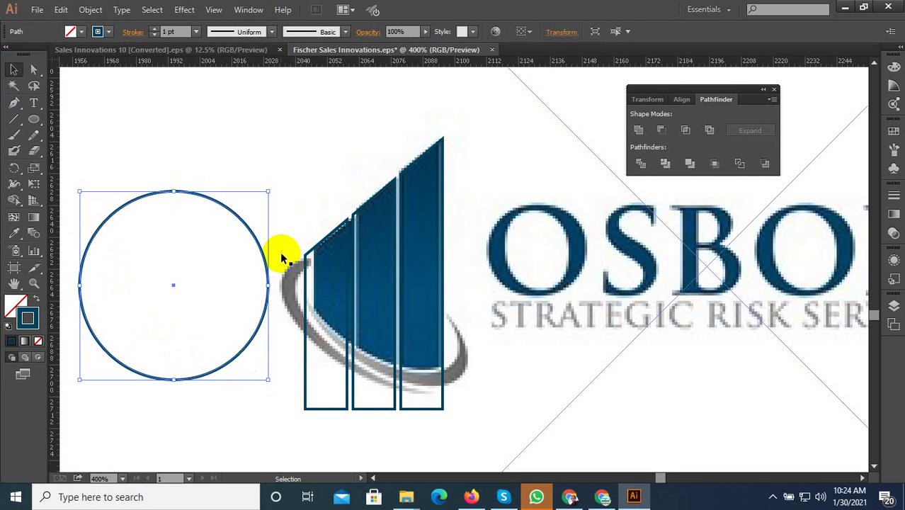
{"action": "left_click_drag", "start_coordinate": [263, 259], "coordinate": [451, 305]}
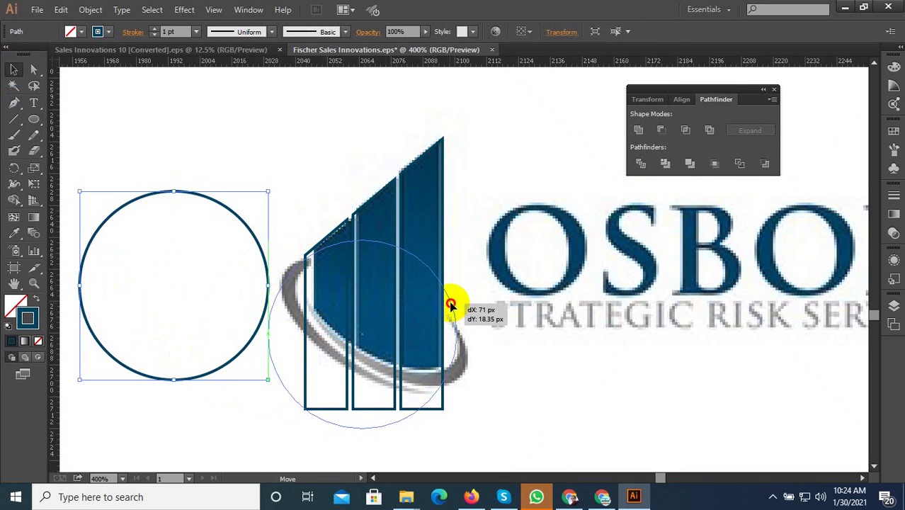
{"action": "left_click_drag", "start_coordinate": [451, 305], "coordinate": [441, 304]}
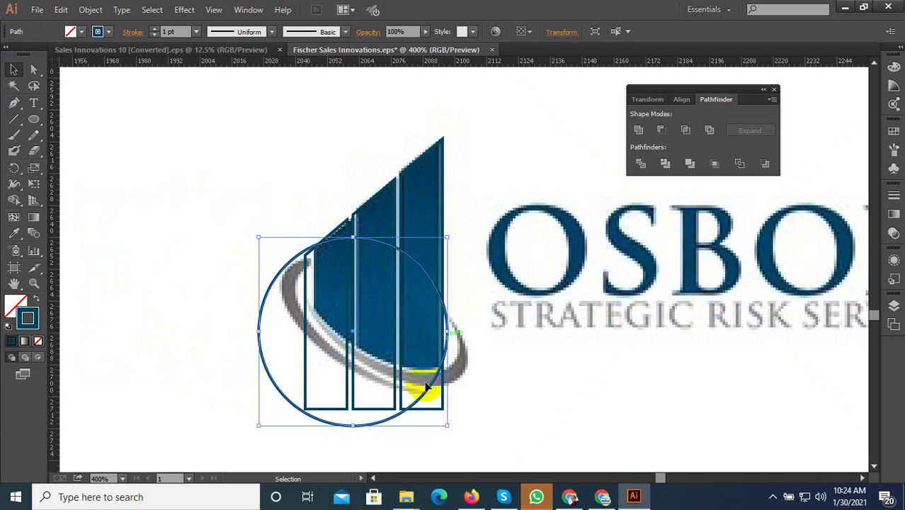
Squash the circle into a flat ellipse and tilt it onto the gray swoosh.
{"action": "left_click_drag", "start_coordinate": [353, 426], "coordinate": [407, 378]}
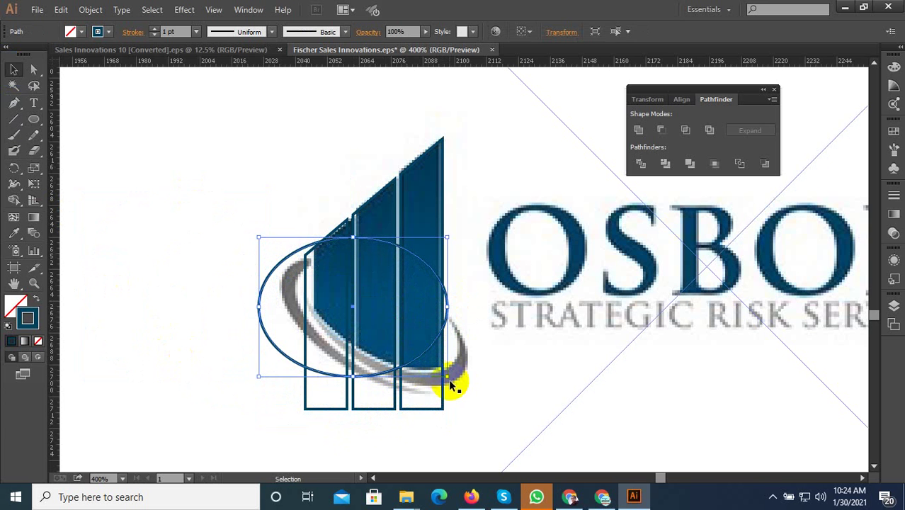
{"action": "left_click_drag", "start_coordinate": [448, 381], "coordinate": [453, 324]}
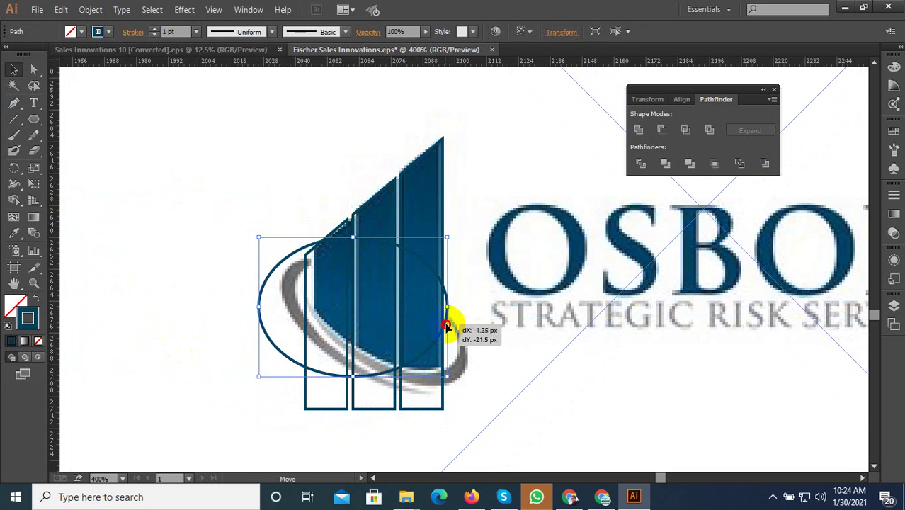
{"action": "key", "text": "ctrl+z"}
{"action": "left_click", "coordinate": [434, 275]}
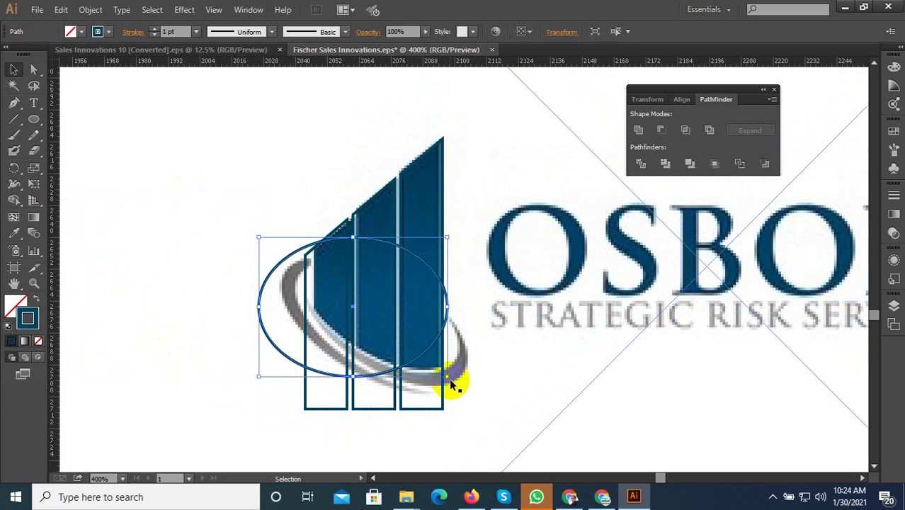
{"action": "left_click_drag", "start_coordinate": [453, 381], "coordinate": [368, 448]}
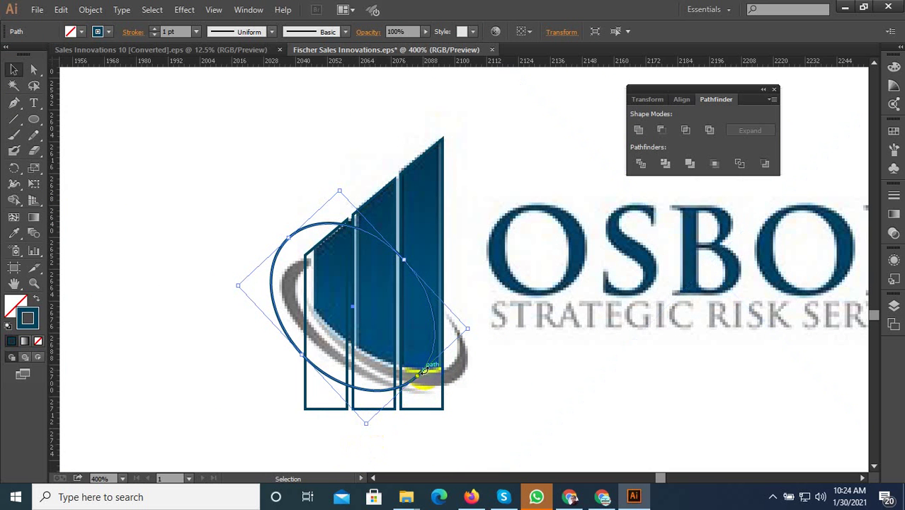
{"action": "left_click_drag", "start_coordinate": [409, 380], "coordinate": [466, 397]}
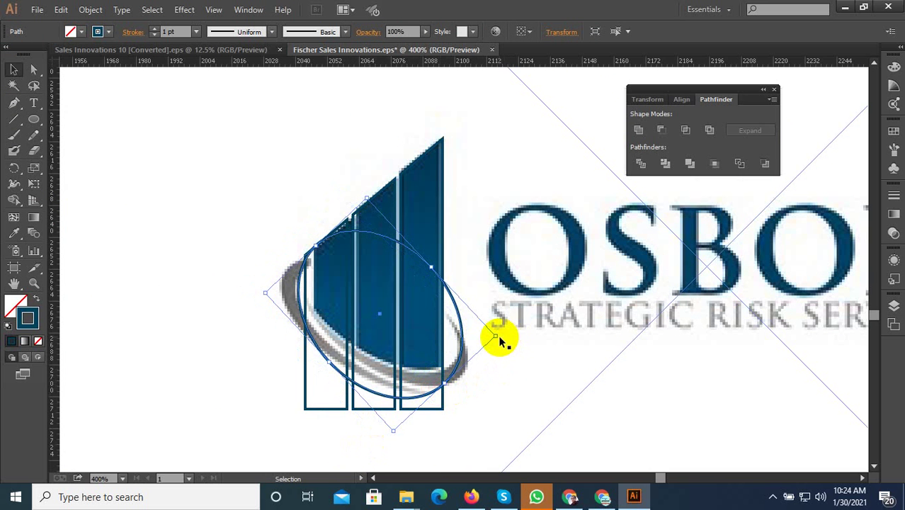
{"action": "left_click_drag", "start_coordinate": [503, 338], "coordinate": [501, 307]}
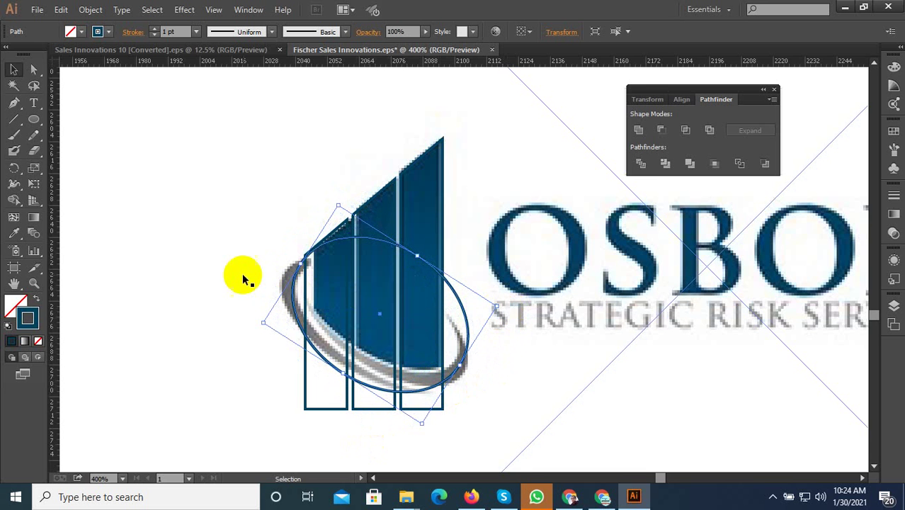
Stretch and reshape the ellipse's edges to follow the swoosh's outline.
{"action": "scroll", "coordinate": [316, 304], "scroll_direction": "up", "scroll_amount": 1}
{"action": "key", "text": "super"}
{"action": "left_click", "coordinate": [657, 307]}
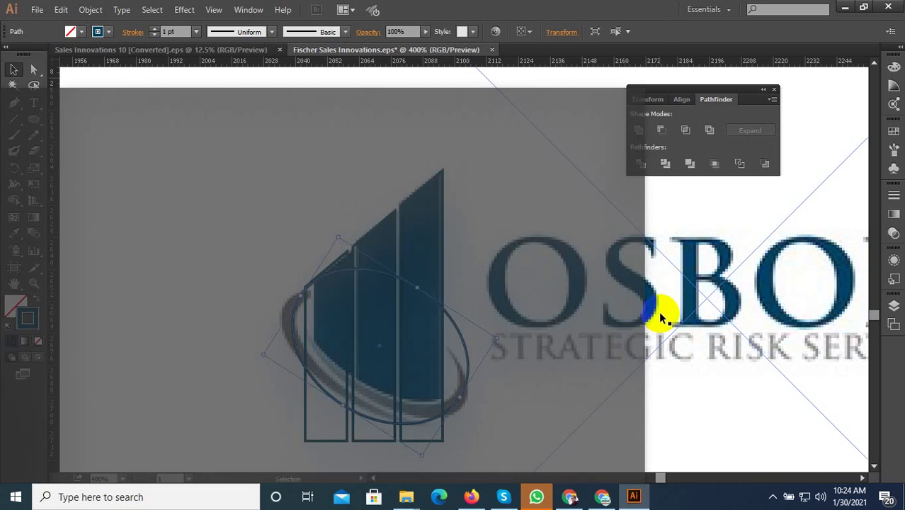
{"action": "scroll", "coordinate": [285, 327], "scroll_direction": "up", "scroll_amount": 1, "text": "alt"}
{"action": "left_click_drag", "start_coordinate": [302, 303], "coordinate": [273, 297]}
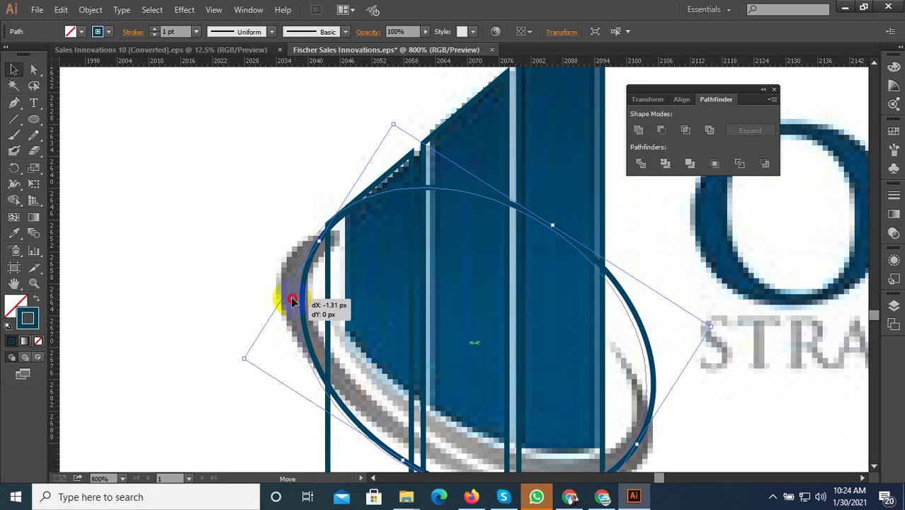
{"action": "scroll", "coordinate": [316, 295], "scroll_direction": "down", "scroll_amount": 1, "text": "alt"}
{"action": "scroll", "coordinate": [349, 379], "scroll_direction": "up", "scroll_amount": 1, "text": "alt"}
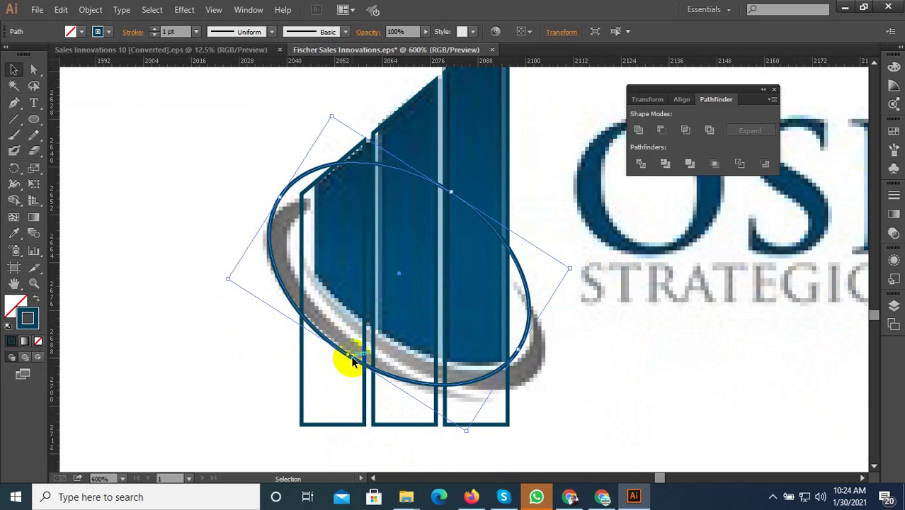
{"action": "left_click_drag", "start_coordinate": [340, 370], "coordinate": [562, 379]}
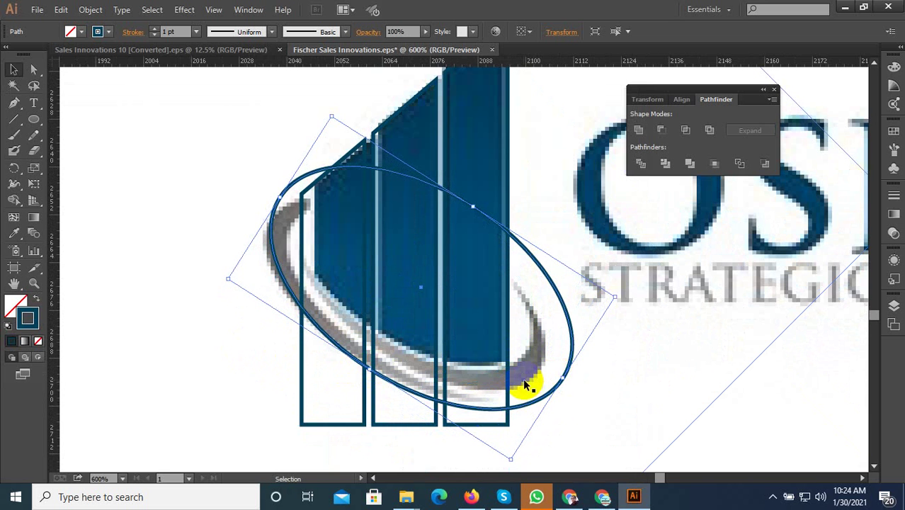
{"action": "left_click_drag", "start_coordinate": [273, 192], "coordinate": [285, 204]}
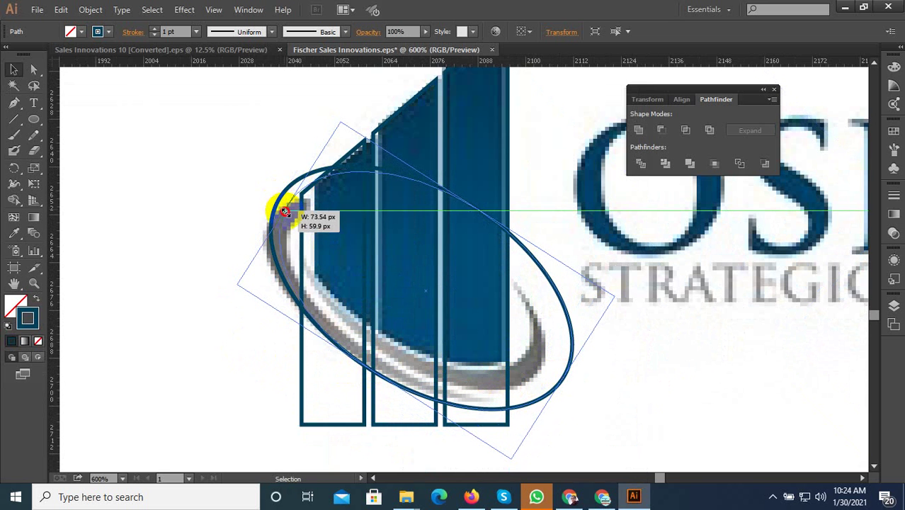
{"action": "left_click_drag", "start_coordinate": [282, 266], "coordinate": [264, 267]}
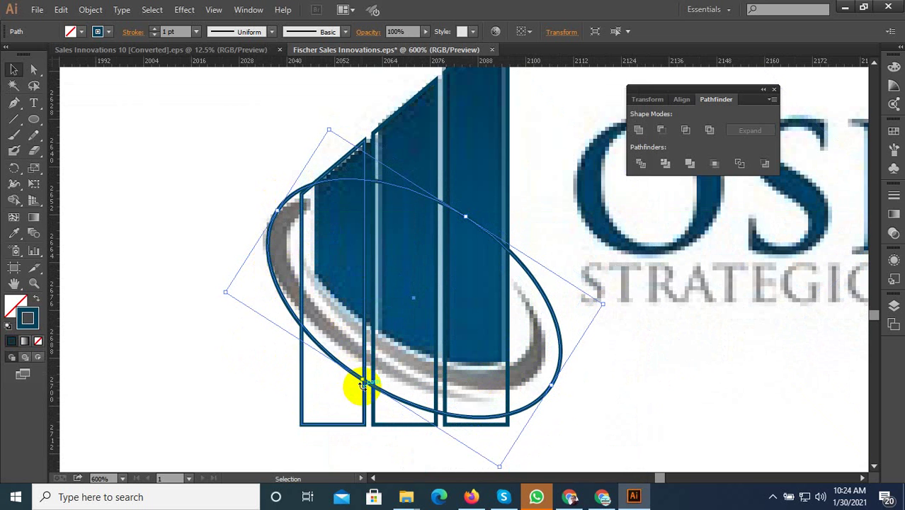
{"action": "left_click_drag", "start_coordinate": [366, 385], "coordinate": [498, 404]}
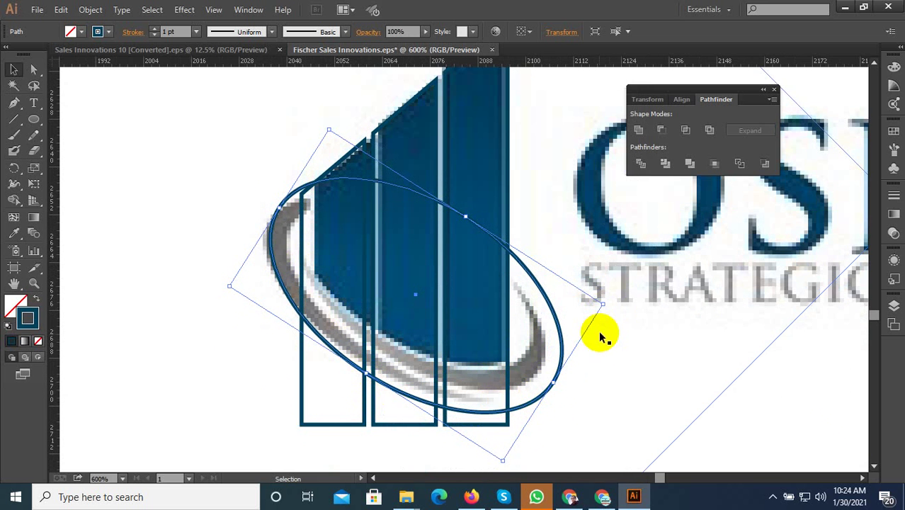
Fine-tune the ellipse's angle, position and height, then duplicate it with a small offset.
{"action": "mouse_move", "coordinate": [602, 303]}
{"action": "left_mouse_down"}
{"action": "mouse_move", "coordinate": [612, 293]}
{"action": "mouse_move", "coordinate": [606, 285]}
{"action": "left_mouse_up"}
{"action": "key", "text": "ctrl+z"}
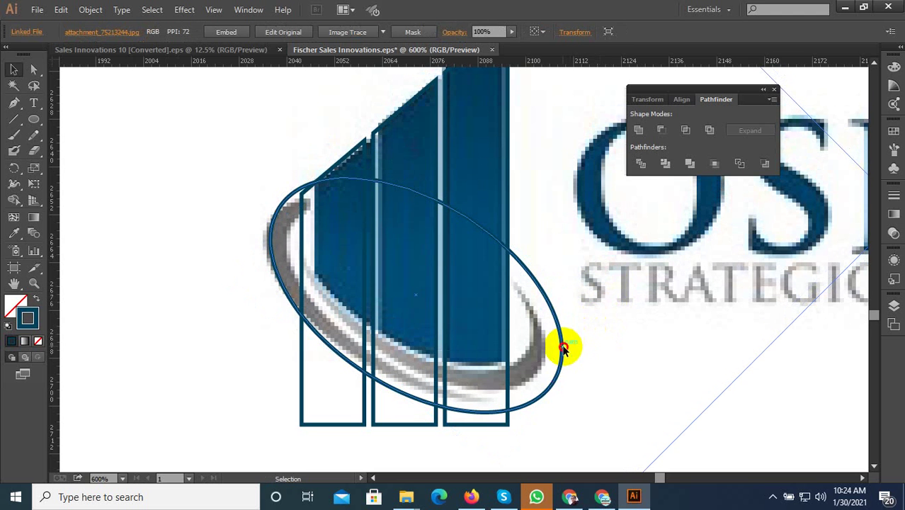
{"action": "left_click", "coordinate": [560, 346]}
{"action": "left_click_drag", "start_coordinate": [602, 305], "coordinate": [607, 287]}
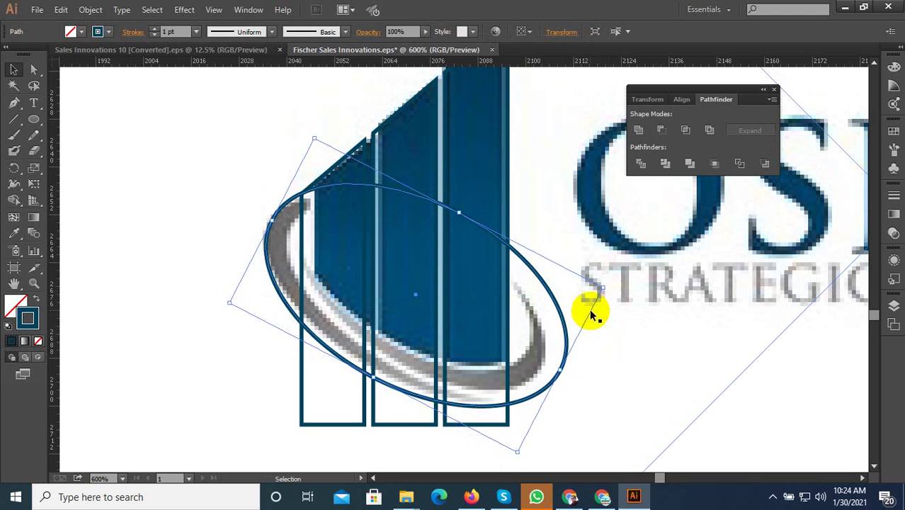
{"action": "scroll", "coordinate": [364, 347], "scroll_direction": "up", "scroll_amount": 2}
{"action": "left_click_drag", "start_coordinate": [343, 357], "coordinate": [340, 346]}
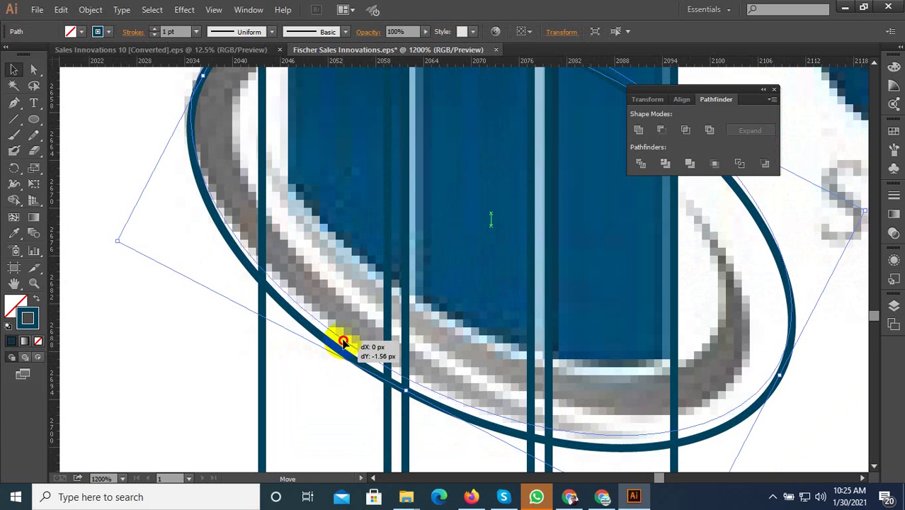
{"action": "scroll", "coordinate": [343, 357], "scroll_direction": "down", "scroll_amount": 2}
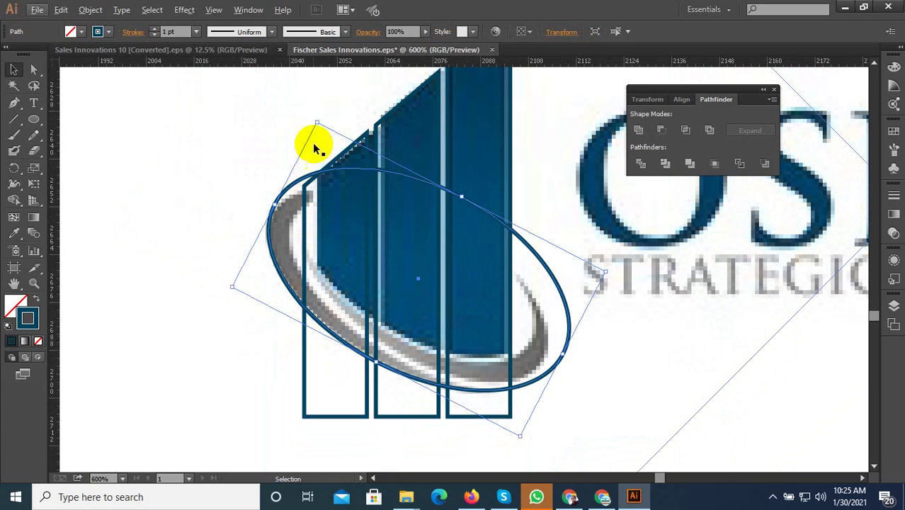
{"action": "left_click_drag", "start_coordinate": [318, 124], "coordinate": [317, 136]}
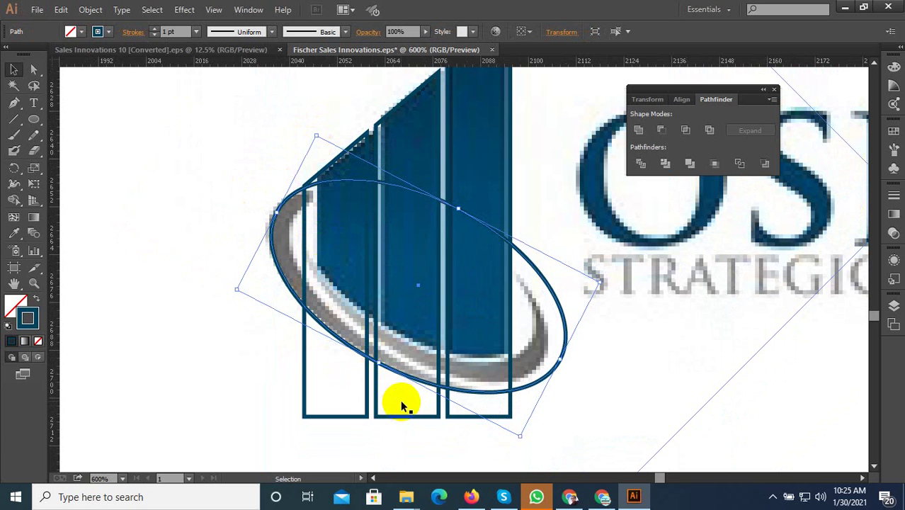
{"action": "left_click_drag", "start_coordinate": [329, 332], "coordinate": [342, 338]}
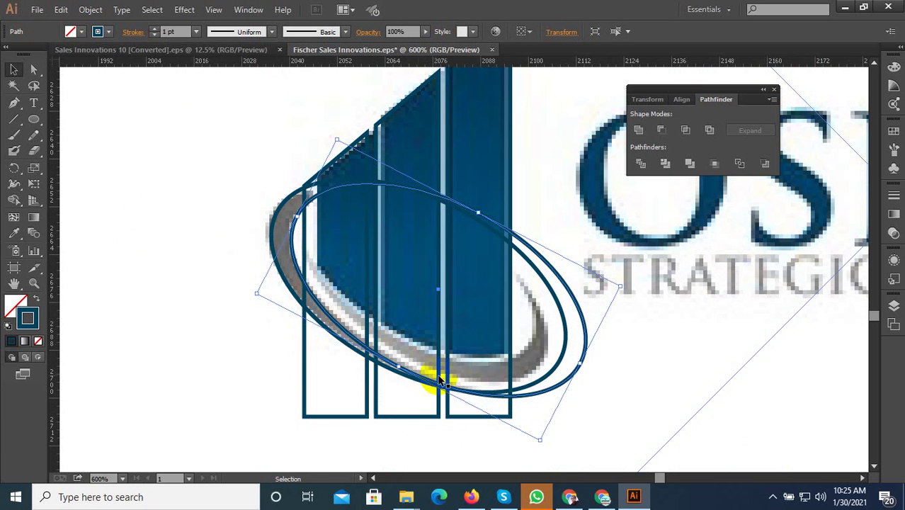
Shrink the copied ellipse inside the first and divide both with Pathfinder Divide.
{"action": "left_click_drag", "start_coordinate": [542, 442], "coordinate": [537, 428]}
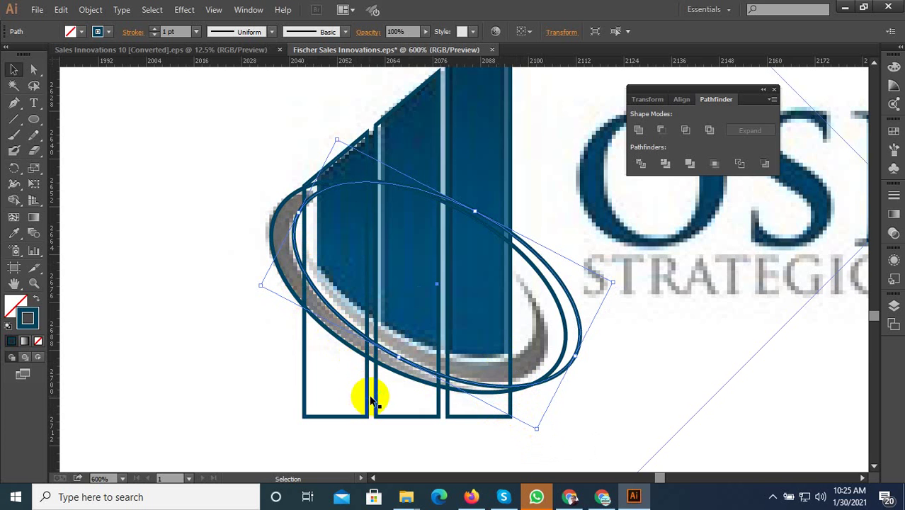
{"action": "left_click", "coordinate": [331, 333], "text": "shift"}
{"action": "left_click", "coordinate": [642, 167]}
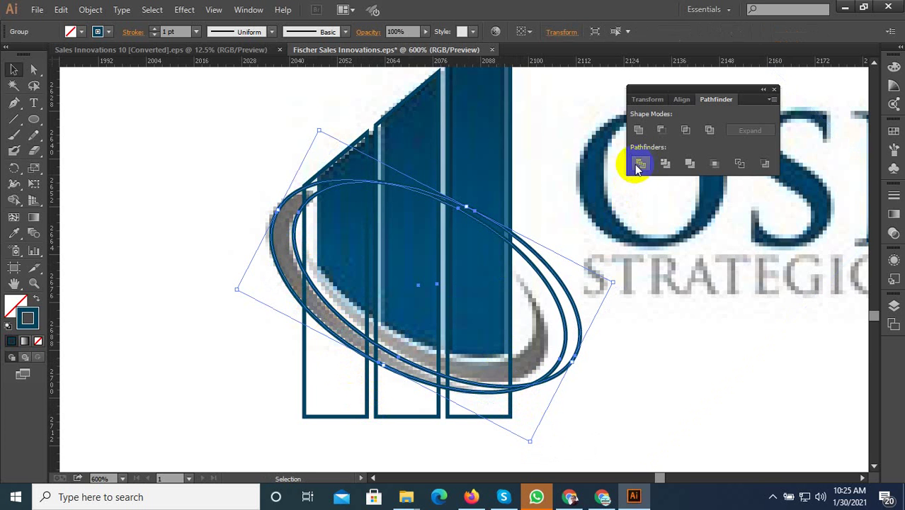
Ungroup the pieces and delete the unwanted right arc, keeping the crescent.
{"action": "right_click", "coordinate": [432, 252]}
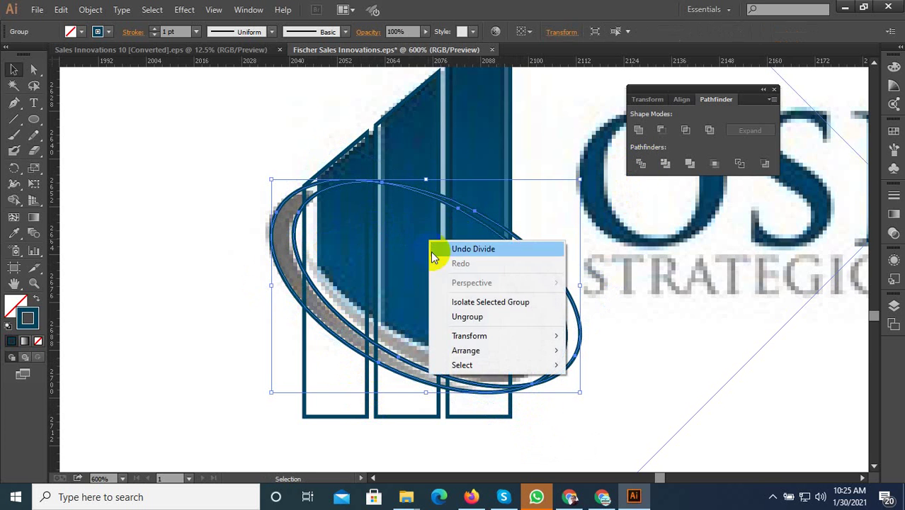
{"action": "left_click", "coordinate": [468, 317]}
{"action": "left_click", "coordinate": [562, 315]}
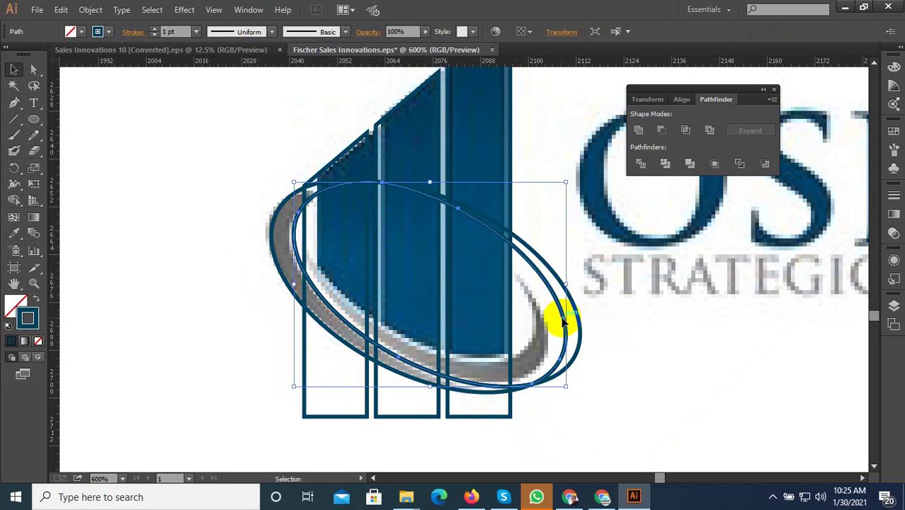
{"action": "left_click", "coordinate": [563, 321]}
{"action": "left_click", "coordinate": [563, 317]}
{"action": "key", "text": "Delete"}
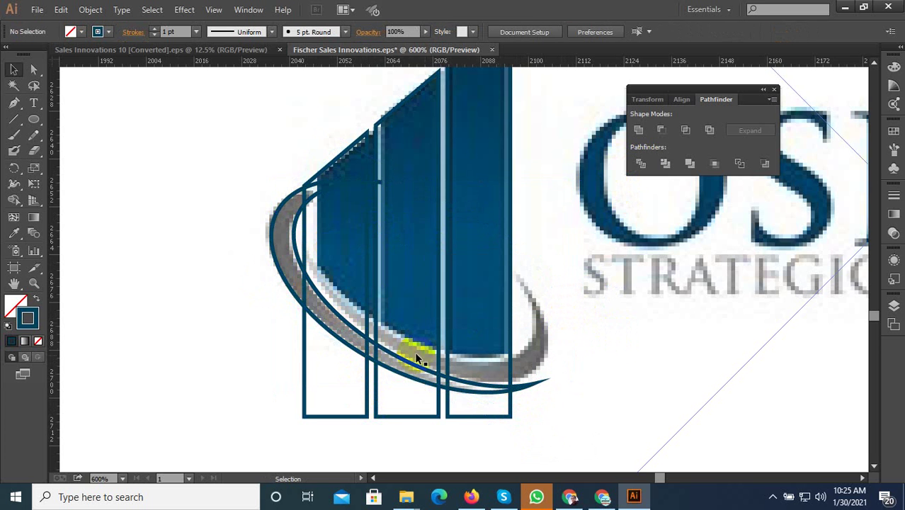
{"action": "left_click", "coordinate": [379, 344]}
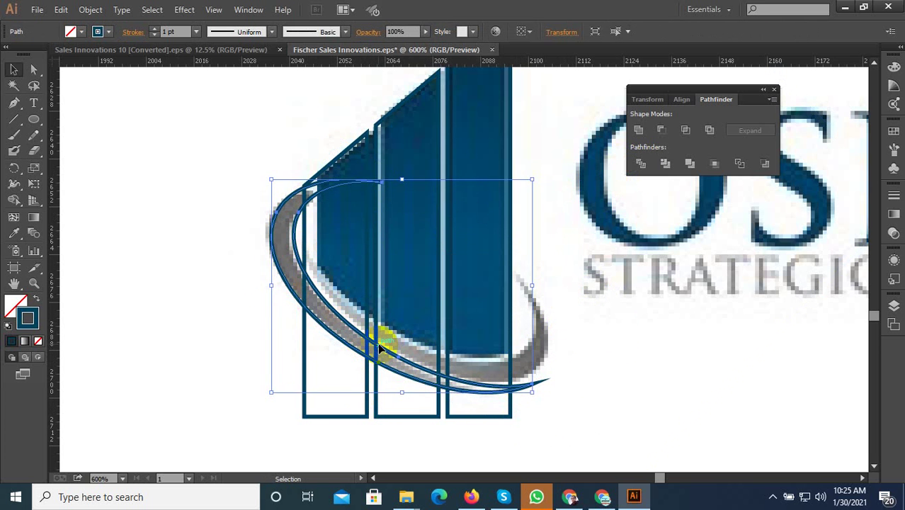
{"action": "left_click", "coordinate": [34, 183]}
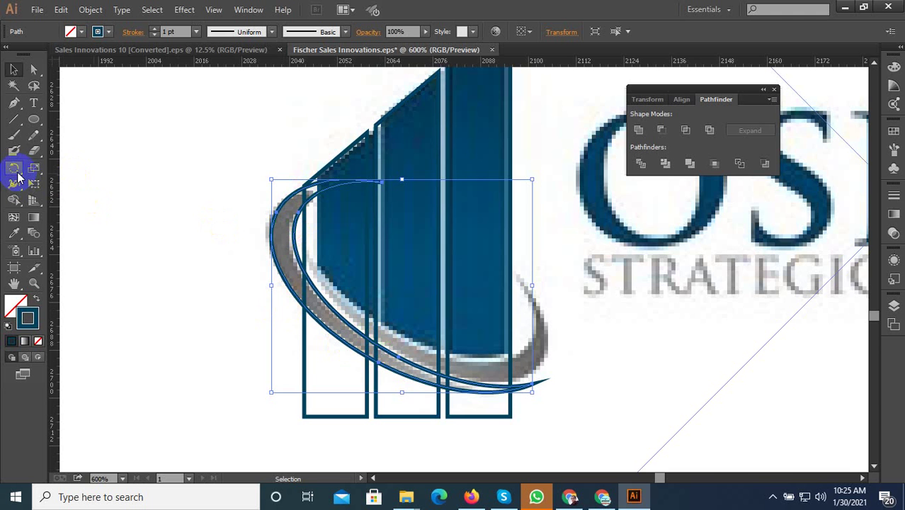
Reflect a copy of the crescent arc vertically so the two arcs cross beneath the bars.
{"action": "left_click_drag", "start_coordinate": [18, 177], "coordinate": [34, 182]}
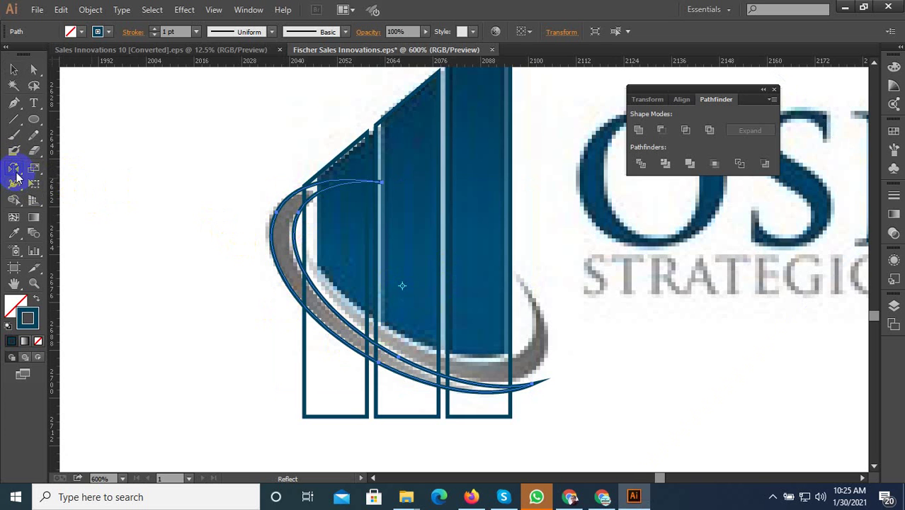
{"action": "double_click", "coordinate": [14, 170]}
{"action": "left_click", "coordinate": [360, 303]}
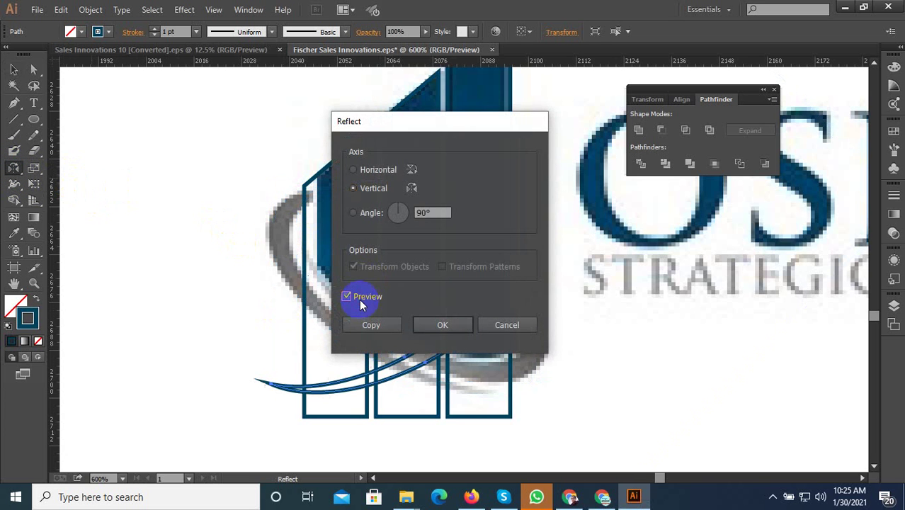
{"action": "left_click_drag", "start_coordinate": [414, 132], "coordinate": [707, 200]}
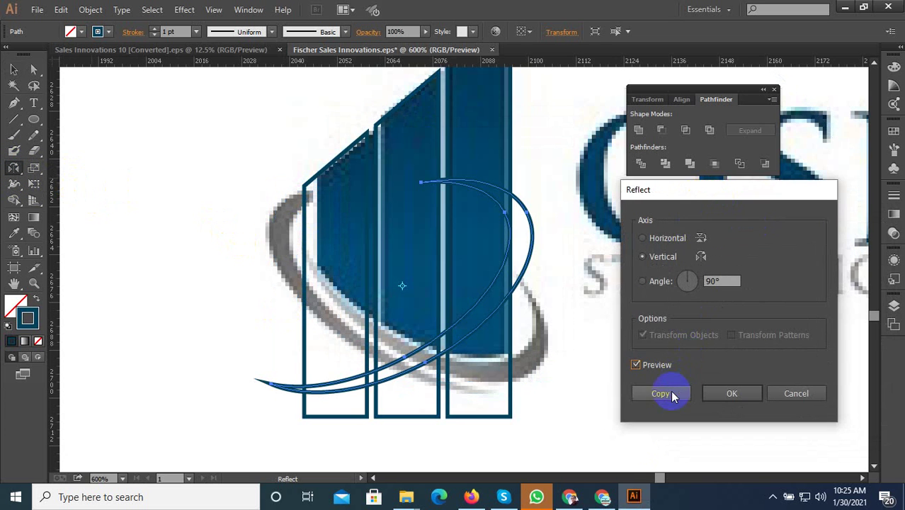
{"action": "left_click", "coordinate": [664, 394]}
{"action": "left_click", "coordinate": [12, 71]}
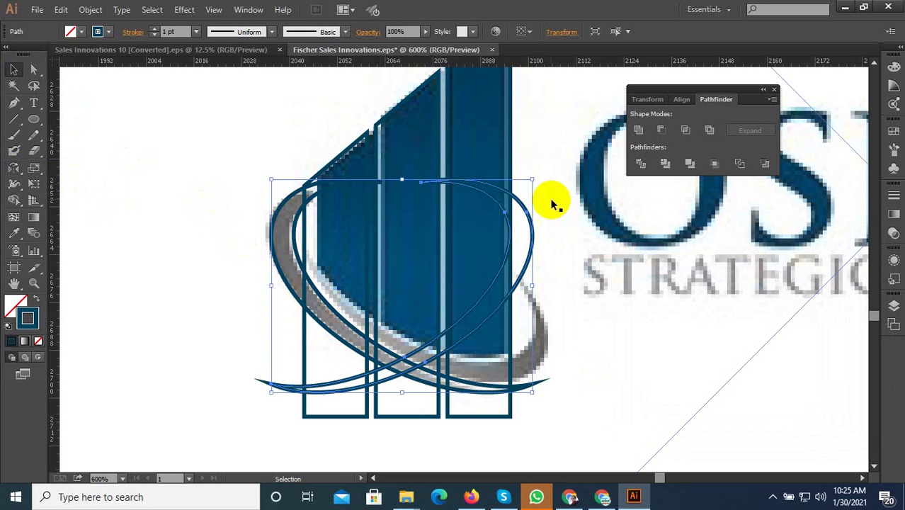
Roughly rotate, shrink and move the new curve onto the gray arc beneath the blue bars.
{"action": "left_click_drag", "start_coordinate": [533, 173], "coordinate": [586, 381]}
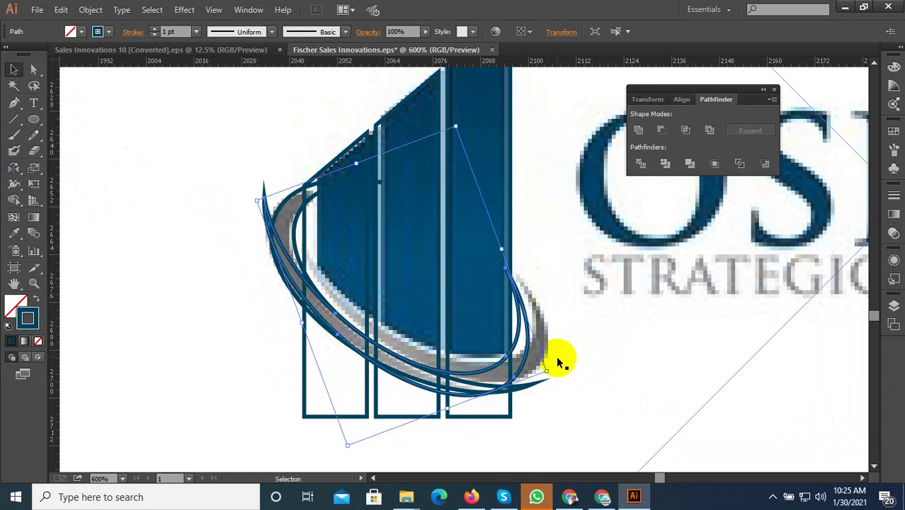
{"action": "scroll", "coordinate": [521, 361], "scroll_direction": "up", "scroll_amount": 1}
{"action": "scroll", "coordinate": [523, 367], "scroll_direction": "up", "scroll_amount": 1}
{"action": "left_click_drag", "start_coordinate": [522, 367], "coordinate": [525, 369]}
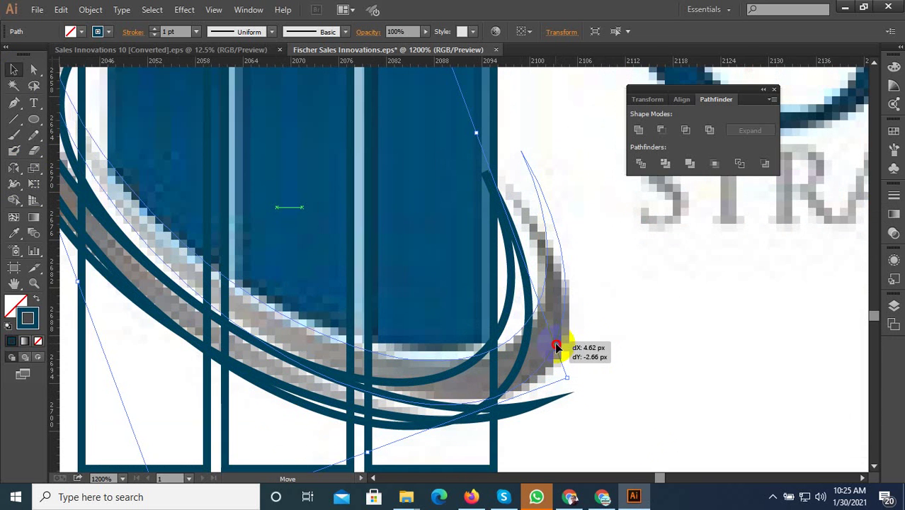
{"action": "scroll", "coordinate": [525, 369], "scroll_direction": "down", "scroll_amount": 1}
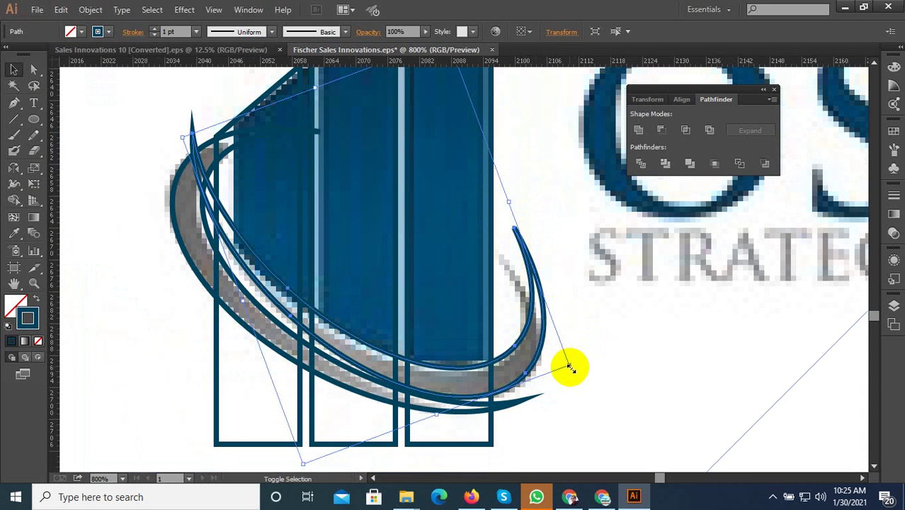
{"action": "left_click_drag", "start_coordinate": [571, 367], "coordinate": [546, 364]}
{"action": "scroll", "coordinate": [515, 367], "scroll_direction": "up", "scroll_amount": 1}
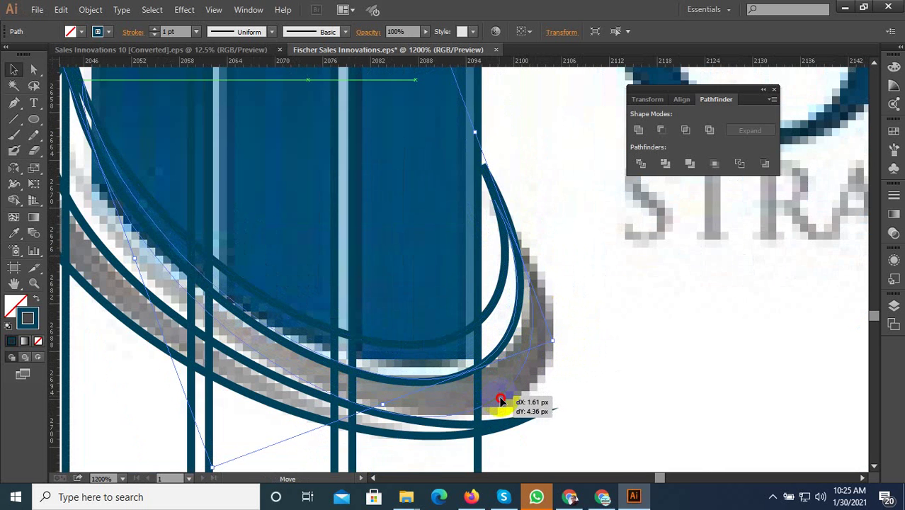
{"action": "left_click_drag", "start_coordinate": [494, 389], "coordinate": [510, 395]}
{"action": "scroll", "coordinate": [573, 388], "scroll_direction": "down", "scroll_amount": 2}
{"action": "scroll", "coordinate": [357, 245], "scroll_direction": "up", "scroll_amount": 1}
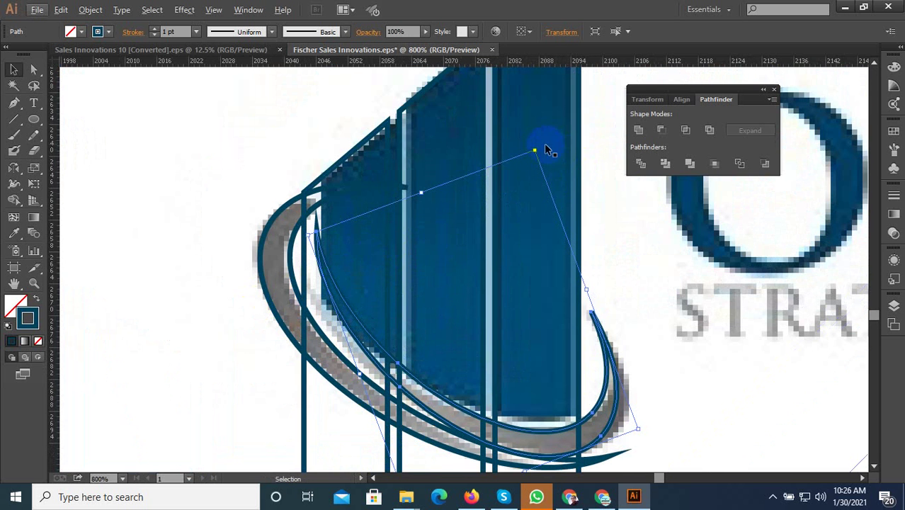
{"action": "left_click_drag", "start_coordinate": [542, 146], "coordinate": [505, 144]}
{"action": "scroll", "coordinate": [612, 329], "scroll_direction": "down", "scroll_amount": 5}
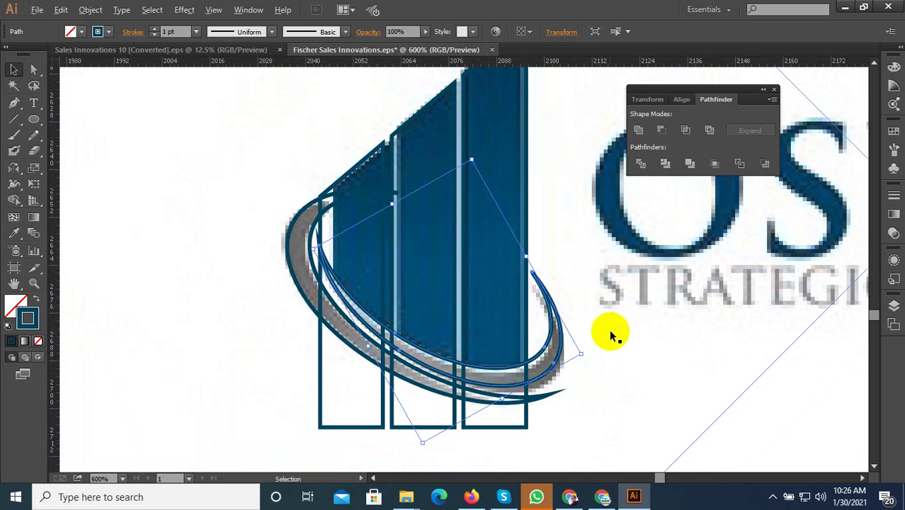
{"action": "scroll", "coordinate": [546, 368], "scroll_direction": "up", "scroll_amount": 7}
{"action": "left_click_drag", "start_coordinate": [526, 360], "coordinate": [545, 369]}
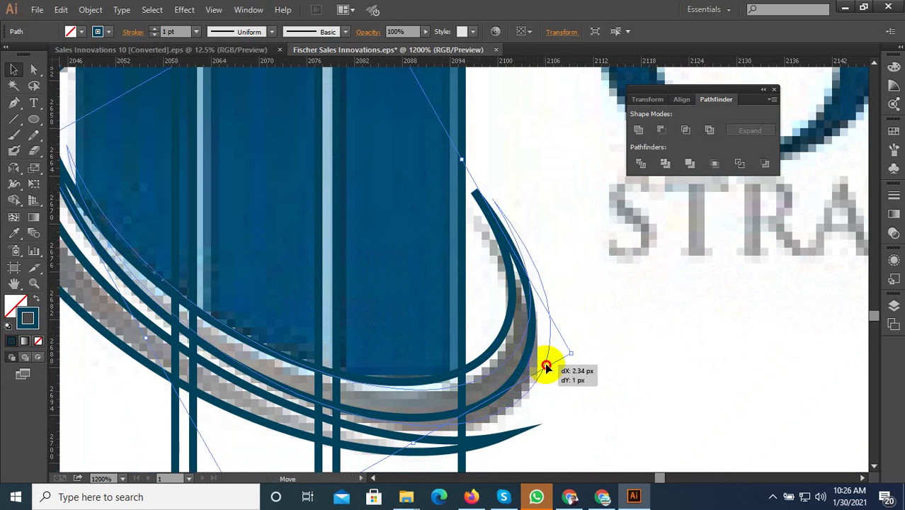
{"action": "scroll", "coordinate": [549, 369], "scroll_direction": "down", "scroll_amount": 1}
{"action": "scroll", "coordinate": [498, 376], "scroll_direction": "down", "scroll_amount": 1}
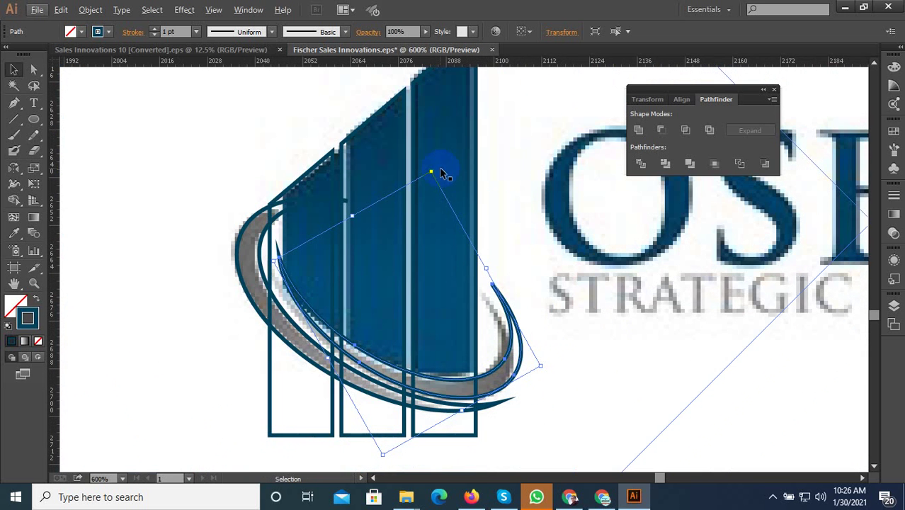
Refine the curve's tilt and width, shifting its ends along the gray arc.
{"action": "left_click_drag", "start_coordinate": [431, 168], "coordinate": [413, 170]}
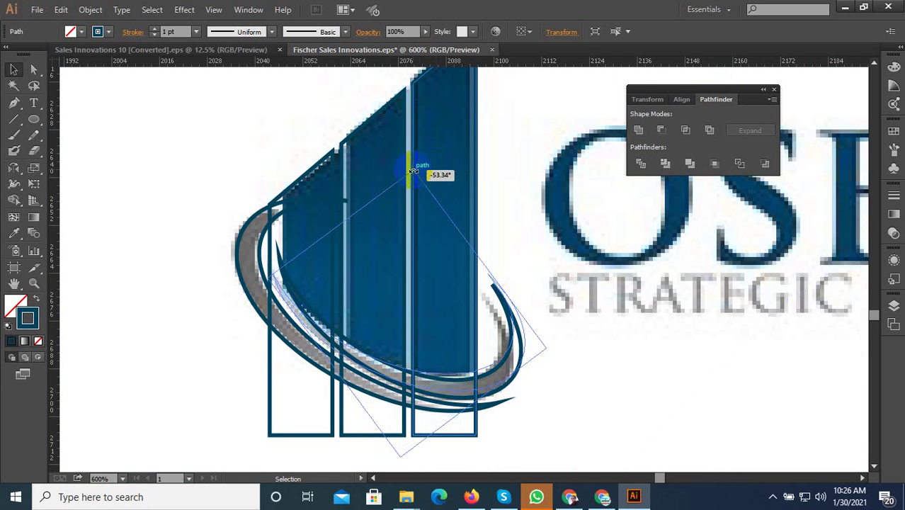
{"action": "scroll", "coordinate": [493, 399], "scroll_direction": "up", "scroll_amount": 2}
{"action": "left_click_drag", "start_coordinate": [507, 376], "coordinate": [525, 384]}
{"action": "scroll", "coordinate": [530, 386], "scroll_direction": "down", "scroll_amount": 1}
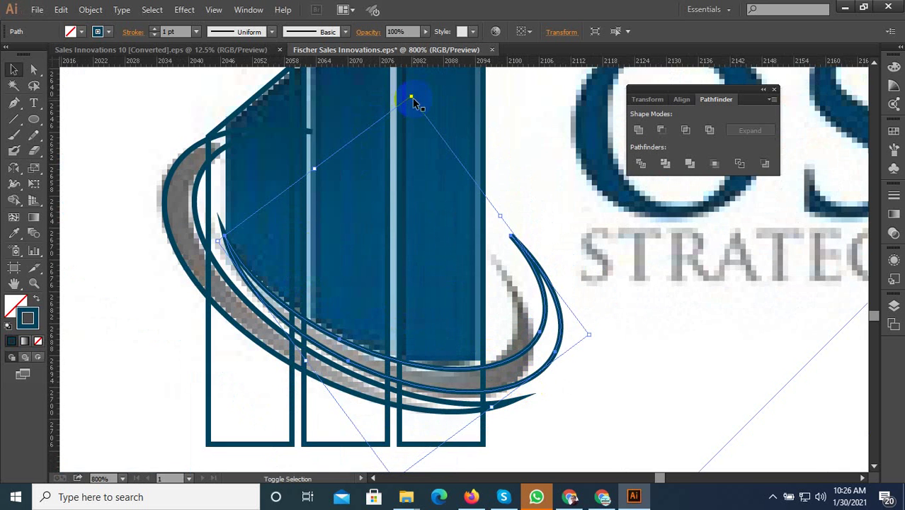
{"action": "left_click_drag", "start_coordinate": [415, 102], "coordinate": [409, 121]}
{"action": "scroll", "coordinate": [525, 365], "scroll_direction": "up", "scroll_amount": 1}
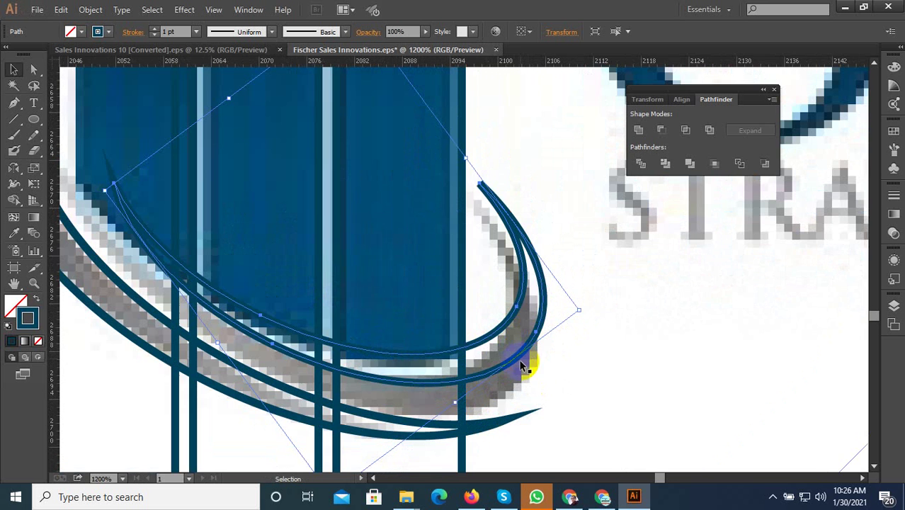
{"action": "left_click_drag", "start_coordinate": [500, 376], "coordinate": [487, 409]}
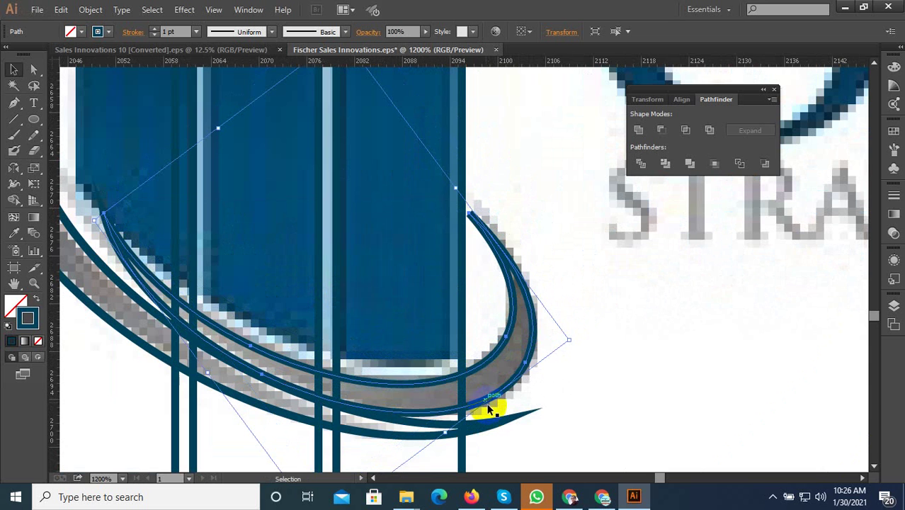
{"action": "scroll", "coordinate": [519, 392], "scroll_direction": "down", "scroll_amount": 1}
{"action": "scroll", "coordinate": [479, 347], "scroll_direction": "down", "scroll_amount": 1}
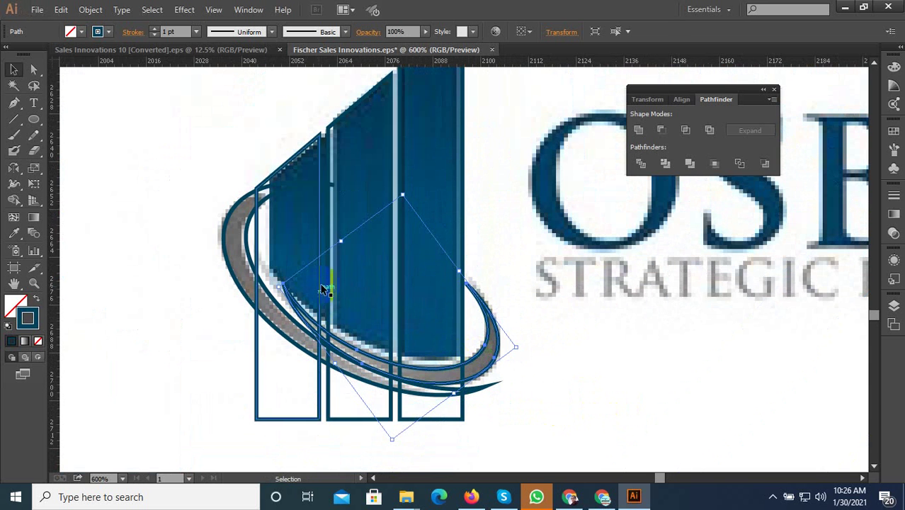
{"action": "left_click_drag", "start_coordinate": [341, 242], "coordinate": [300, 235]}
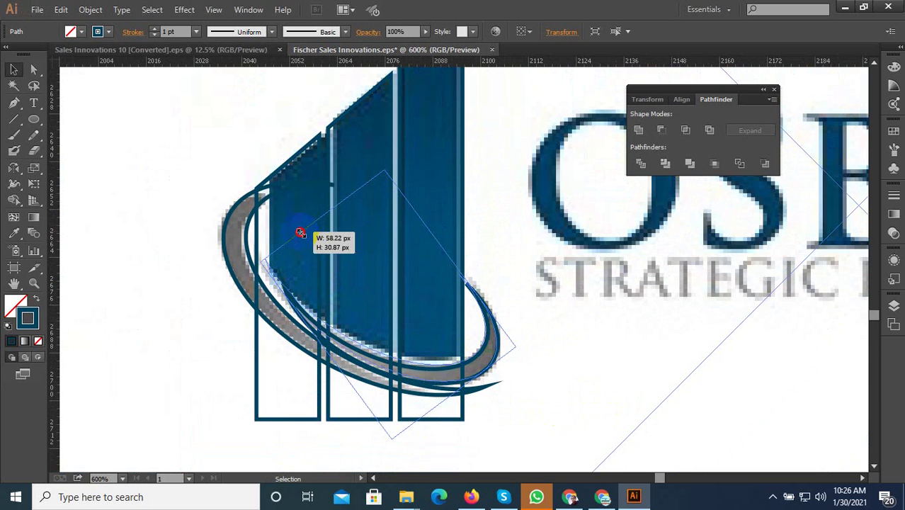
{"action": "scroll", "coordinate": [394, 444], "scroll_direction": "up", "scroll_amount": 1}
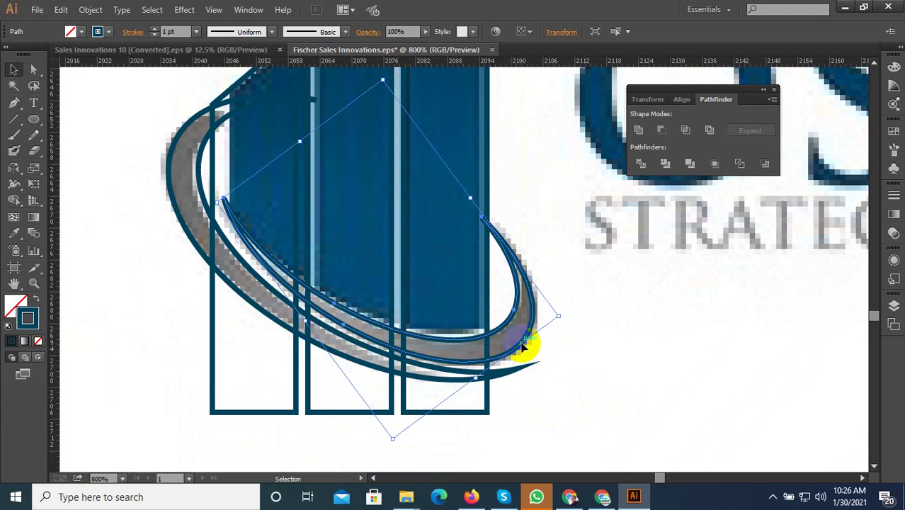
{"action": "left_click_drag", "start_coordinate": [524, 347], "coordinate": [530, 348]}
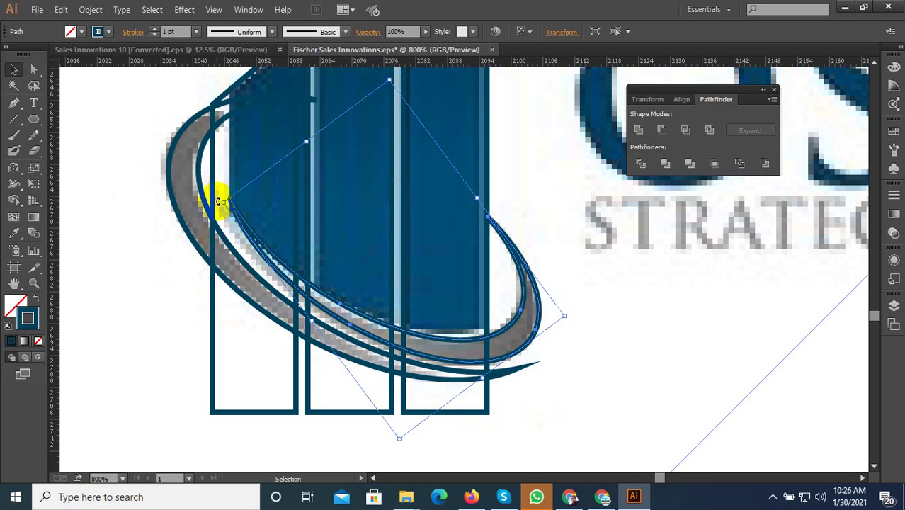
Rotate the curve clockwise about 45° and nudge it into a parallel double swoosh.
{"action": "left_click_drag", "start_coordinate": [218, 203], "coordinate": [191, 236]}
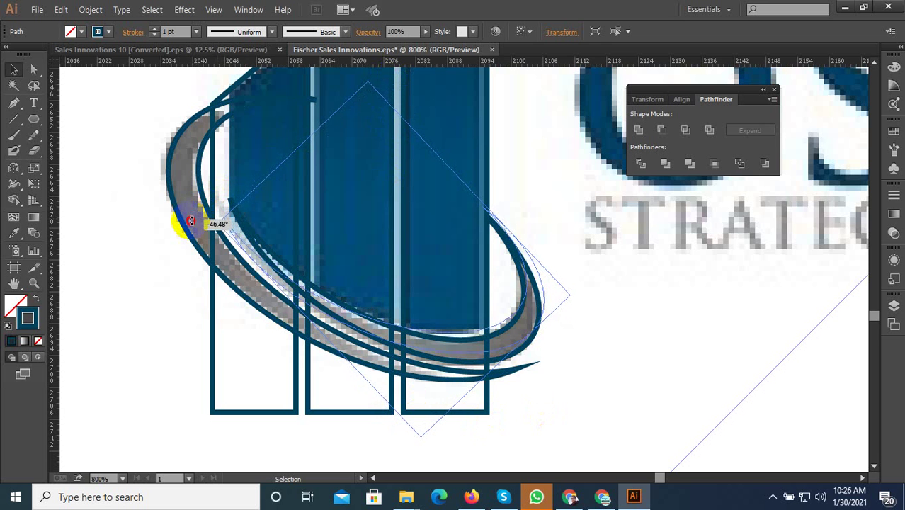
{"action": "scroll", "coordinate": [569, 347], "scroll_direction": "up", "scroll_amount": 2}
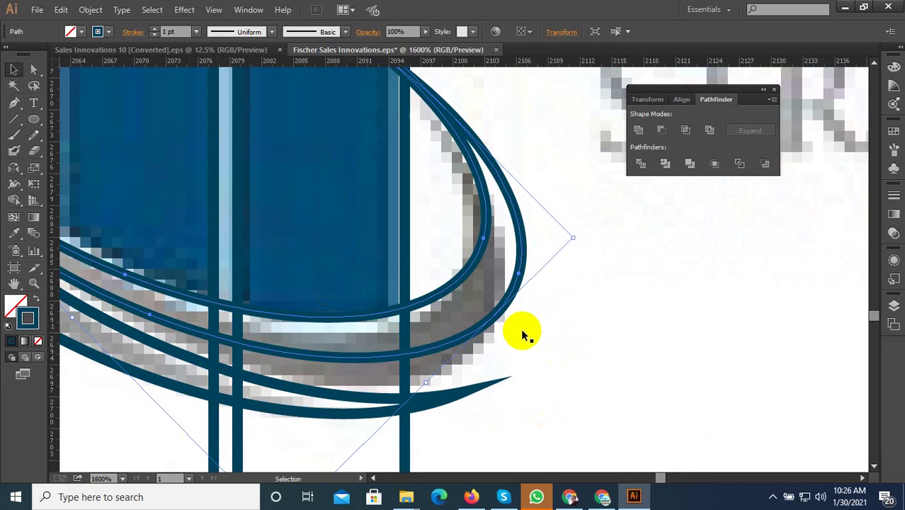
{"action": "left_click", "coordinate": [491, 324]}
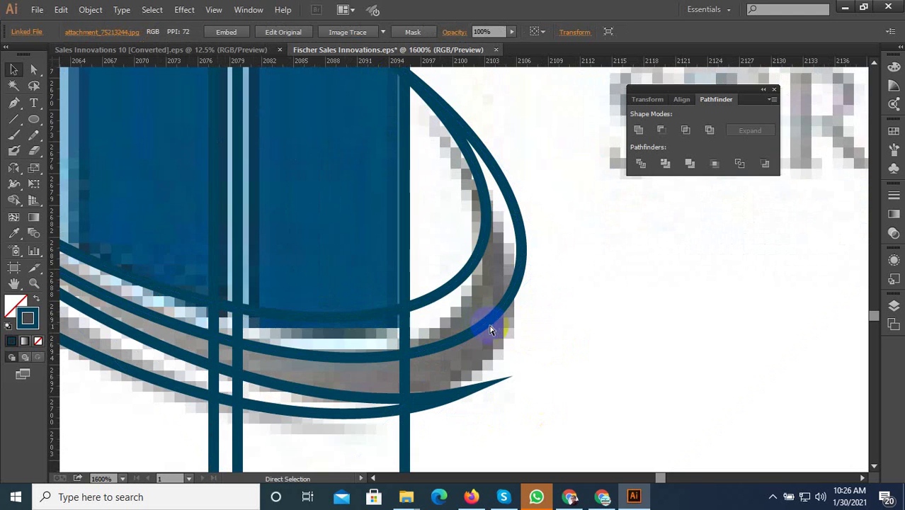
{"action": "left_click", "coordinate": [491, 323]}
{"action": "left_click_drag", "start_coordinate": [495, 323], "coordinate": [525, 339]}
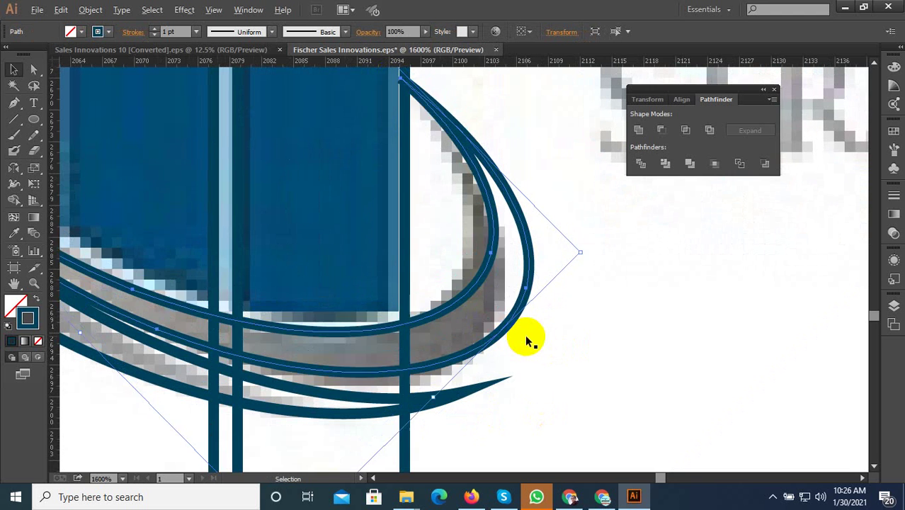
{"action": "scroll", "coordinate": [526, 340], "scroll_direction": "down", "scroll_amount": 2}
{"action": "left_click_drag", "start_coordinate": [322, 334], "coordinate": [565, 305]}
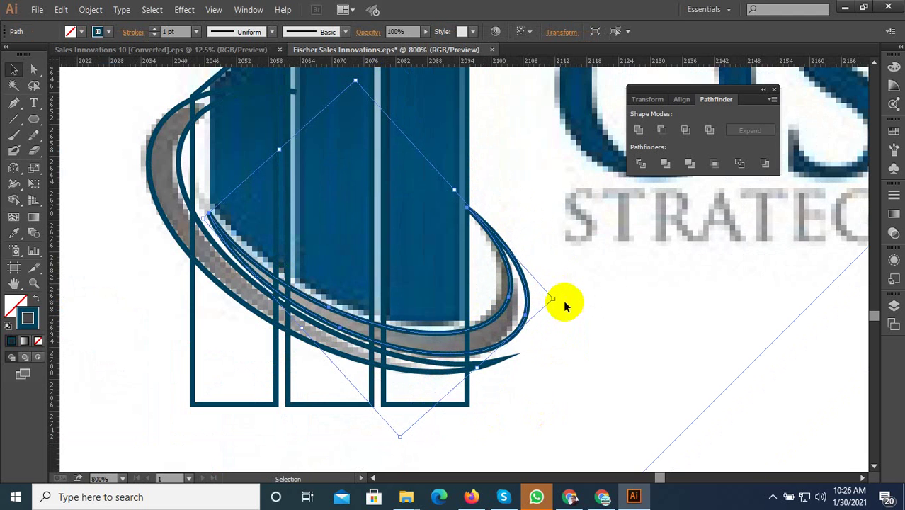
{"action": "scroll", "coordinate": [393, 333], "scroll_direction": "up", "scroll_amount": 1}
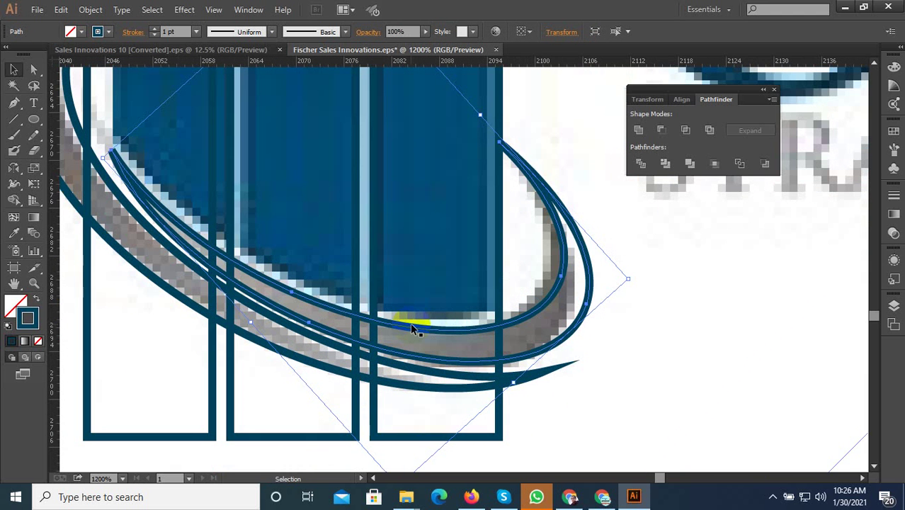
{"action": "left_click_drag", "start_coordinate": [411, 323], "coordinate": [467, 297]}
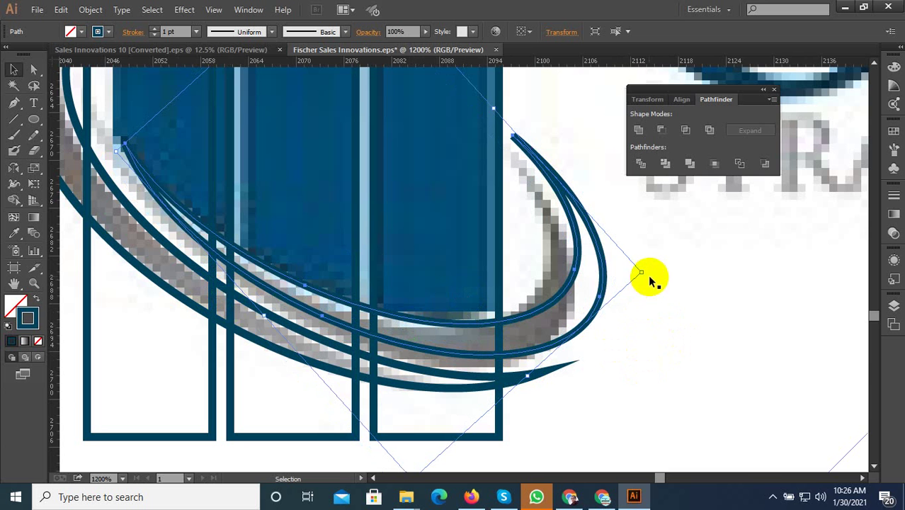
{"action": "left_click_drag", "start_coordinate": [643, 273], "coordinate": [660, 268]}
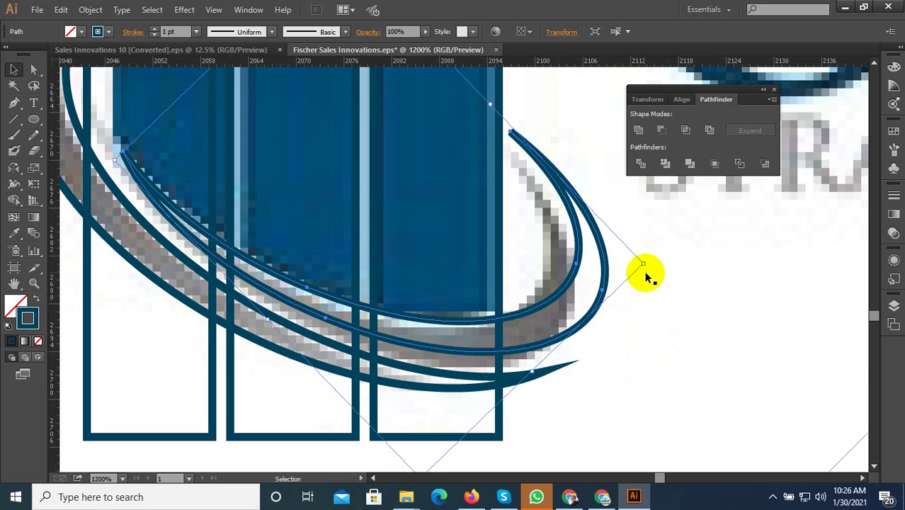
{"action": "left_click_drag", "start_coordinate": [651, 267], "coordinate": [653, 262]}
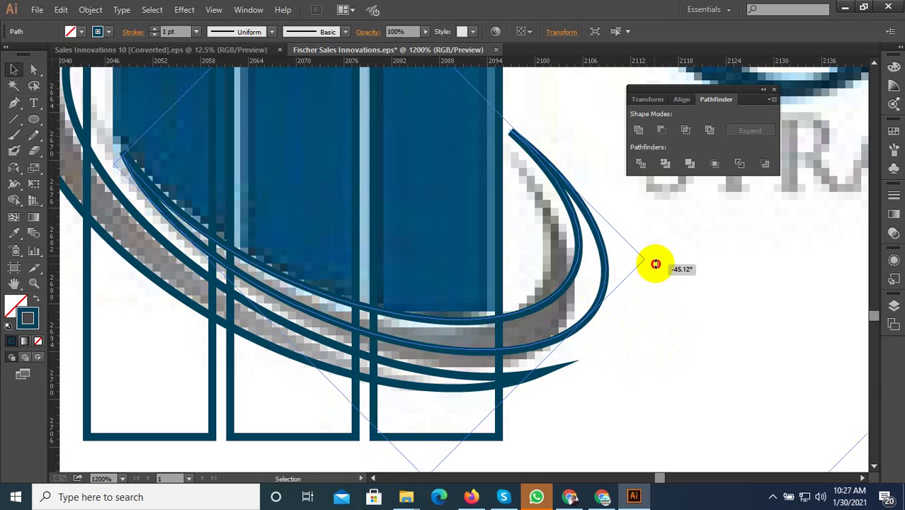
{"action": "left_click_drag", "start_coordinate": [573, 333], "coordinate": [575, 341]}
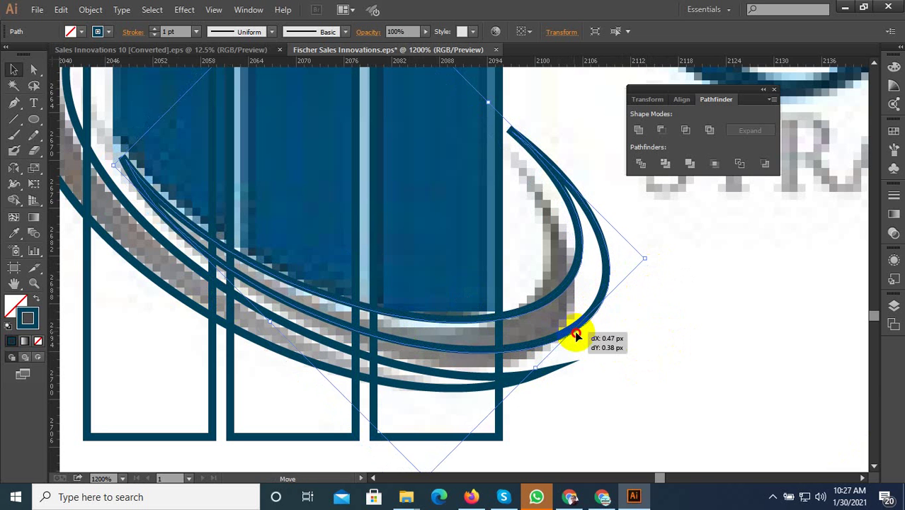
{"action": "scroll", "coordinate": [439, 350], "scroll_direction": "down", "scroll_amount": 2}
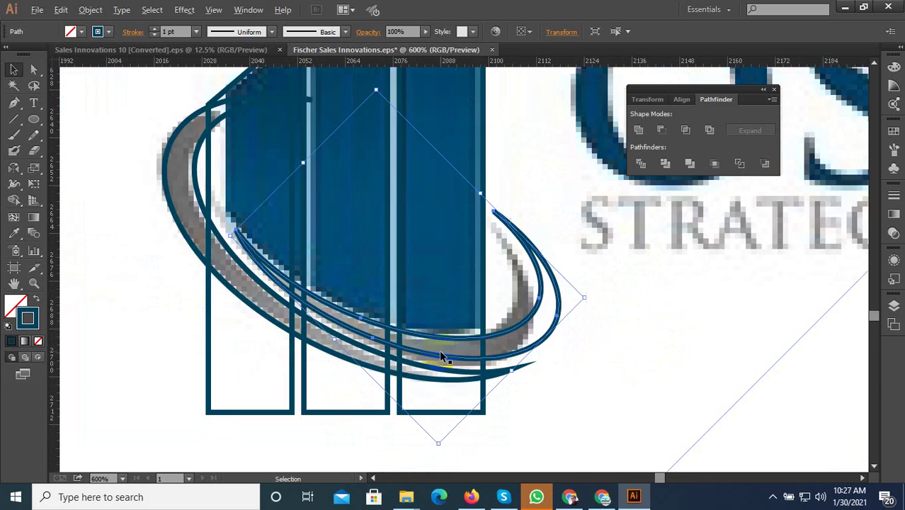
{"action": "left_click", "coordinate": [300, 301]}
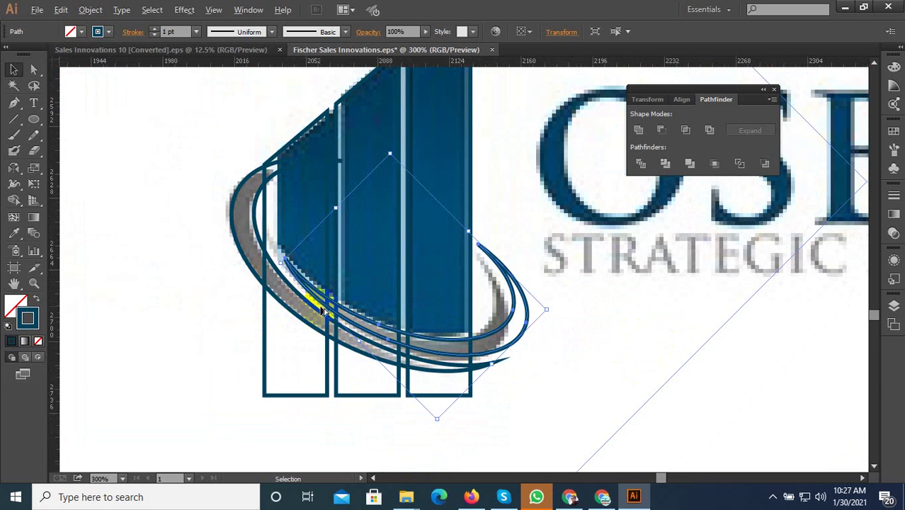
{"action": "scroll", "coordinate": [300, 300], "scroll_direction": "down", "scroll_amount": 2}
{"action": "scroll", "coordinate": [363, 344], "scroll_direction": "down", "scroll_amount": 2}
{"action": "left_click_drag", "start_coordinate": [356, 382], "coordinate": [503, 382]}
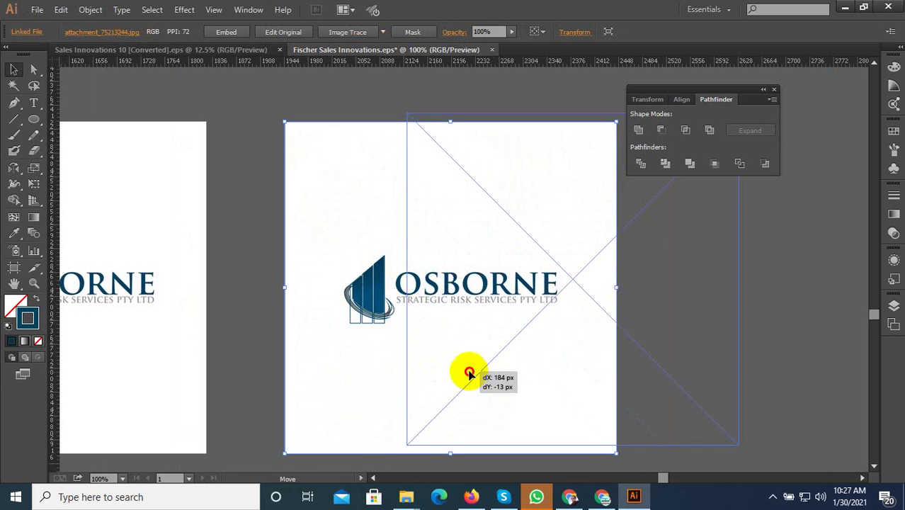
{"action": "left_click_drag", "start_coordinate": [402, 362], "coordinate": [309, 257]}
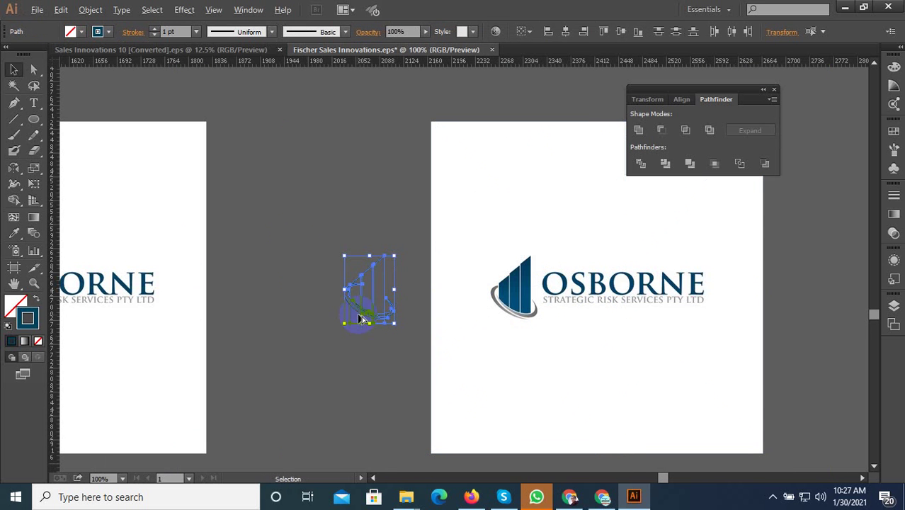
{"action": "left_click_drag", "start_coordinate": [360, 321], "coordinate": [364, 202]}
{"action": "left_click", "coordinate": [354, 370]}
{"action": "scroll", "coordinate": [354, 370], "scroll_direction": "up", "scroll_amount": 2}
{"action": "scroll", "coordinate": [379, 313], "scroll_direction": "up", "scroll_amount": 1}
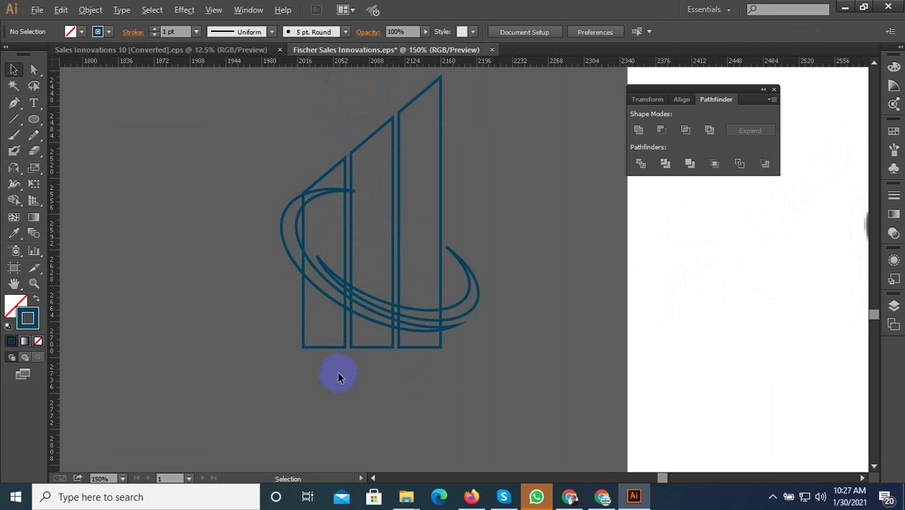
{"action": "scroll", "coordinate": [338, 371], "scroll_direction": "down", "scroll_amount": 3}
{"action": "scroll", "coordinate": [361, 339], "scroll_direction": "up", "scroll_amount": 2}
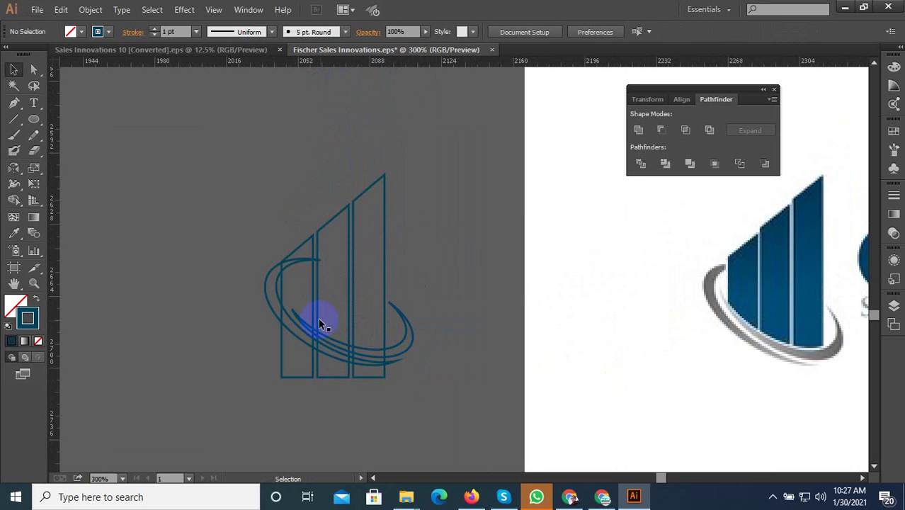
{"action": "left_click", "coordinate": [268, 303]}
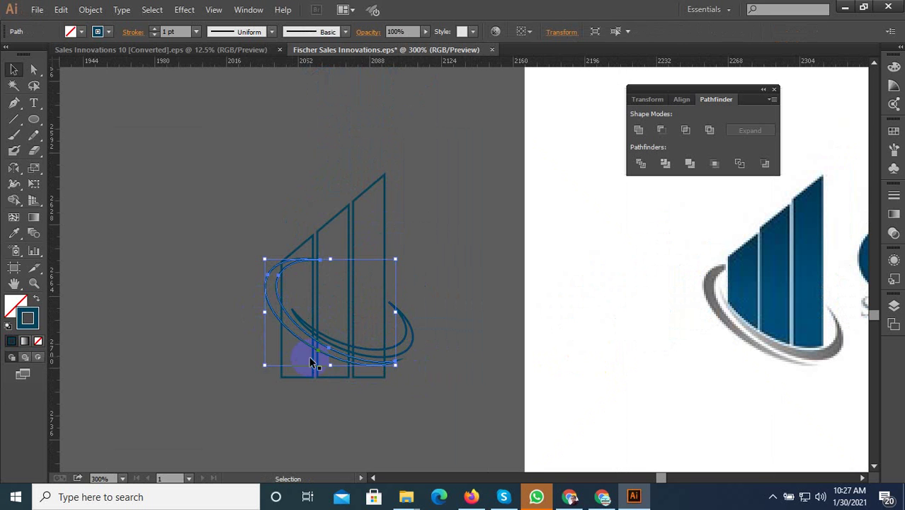
{"action": "left_click", "coordinate": [337, 250], "text": "shift"}
Give the middle and right bars a white fill with no outline using the Eyedropper.
{"action": "left_click", "coordinate": [350, 187], "text": "shift"}
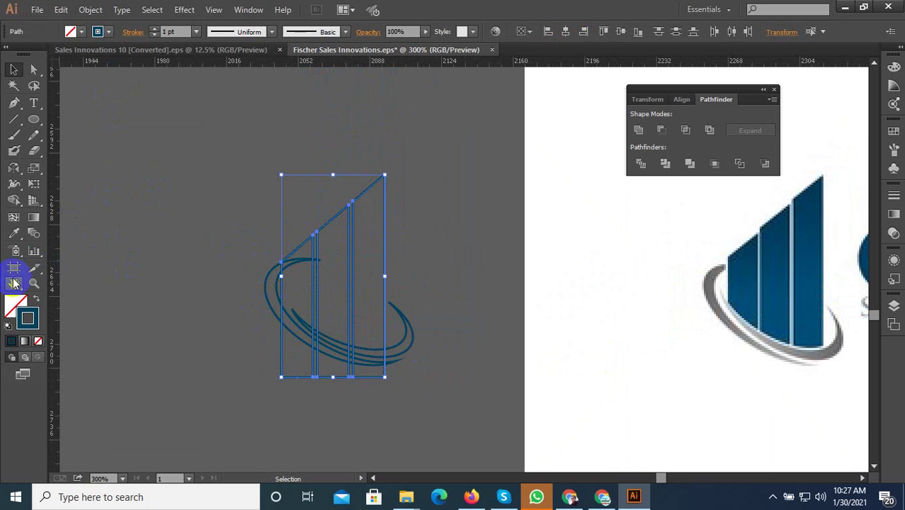
{"action": "left_click", "coordinate": [13, 233]}
{"action": "left_click", "coordinate": [539, 264]}
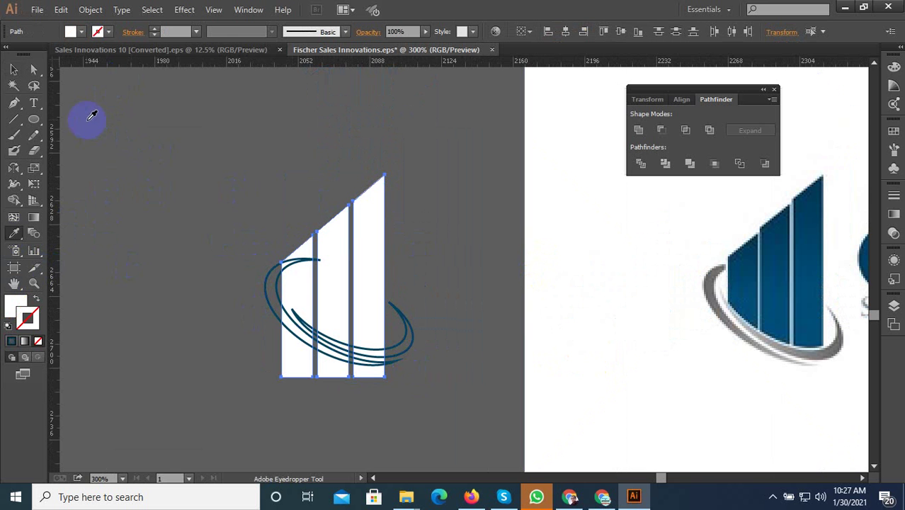
{"action": "left_click", "coordinate": [14, 70]}
{"action": "scroll", "coordinate": [302, 291], "scroll_direction": "up", "scroll_amount": 1}
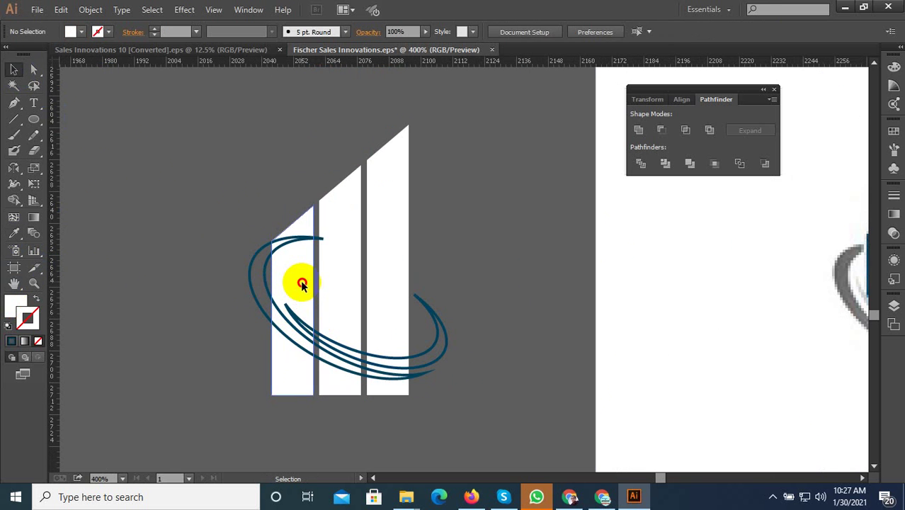
Select the left building bar, then the lower blue swoosh curve.
{"action": "left_click", "coordinate": [275, 285]}
{"action": "scroll", "coordinate": [231, 348], "scroll_direction": "down", "scroll_amount": 1}
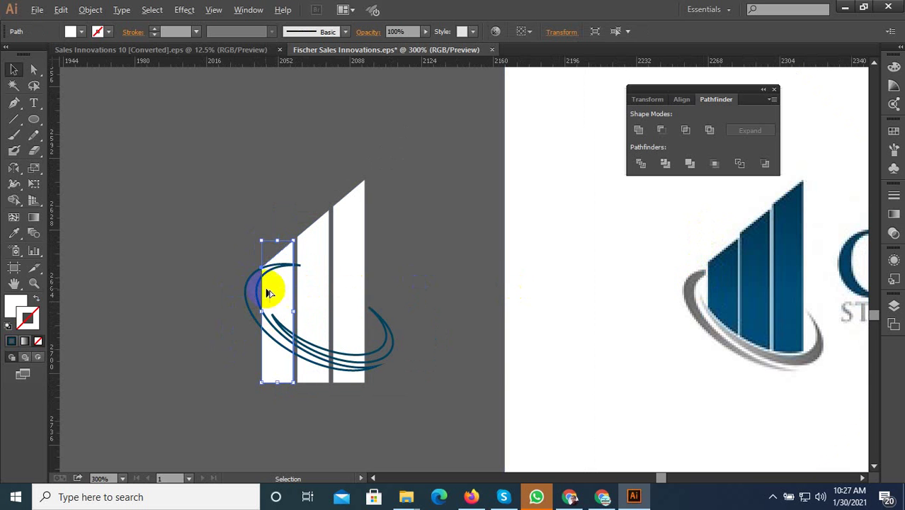
{"action": "scroll", "coordinate": [348, 354], "scroll_direction": "up", "scroll_amount": 1}
{"action": "left_click", "coordinate": [348, 358]}
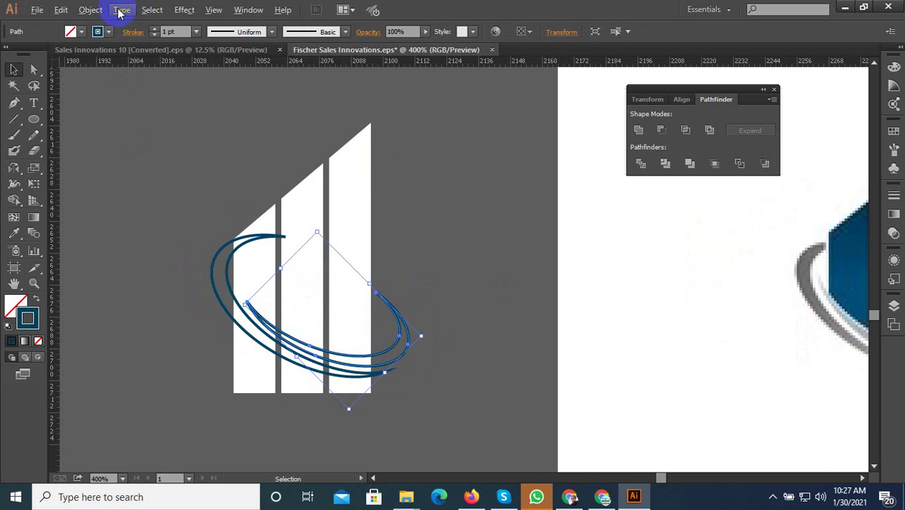
Add a 2 px Offset Path around the lower swoosh curve via Object > Path.
{"action": "left_click", "coordinate": [90, 10]}
{"action": "mouse_move", "coordinate": [105, 277]}
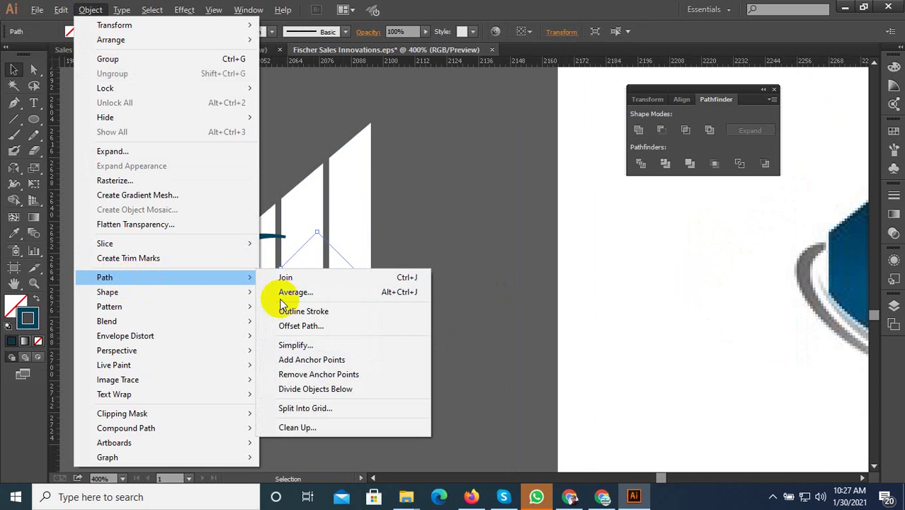
{"action": "left_click", "coordinate": [297, 325]}
{"action": "left_click", "coordinate": [665, 328]}
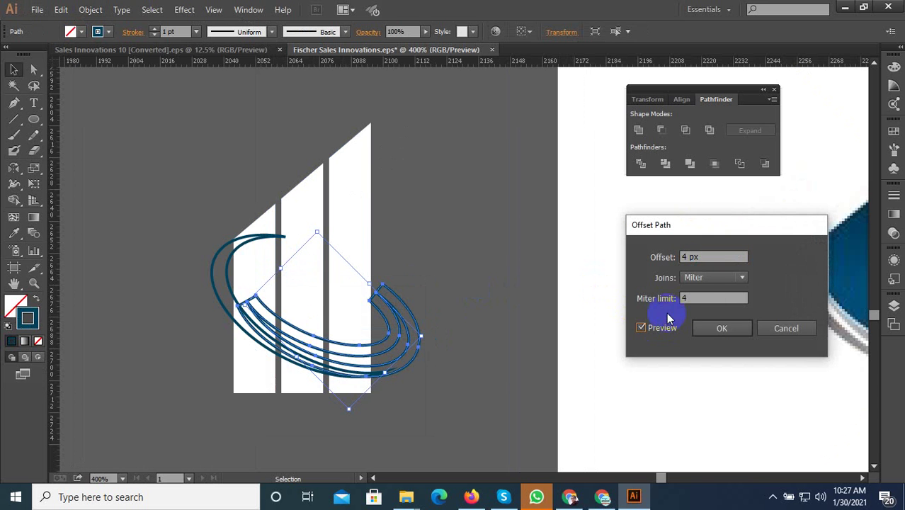
{"action": "key", "text": "Down"}
{"action": "key", "text": "Down"}
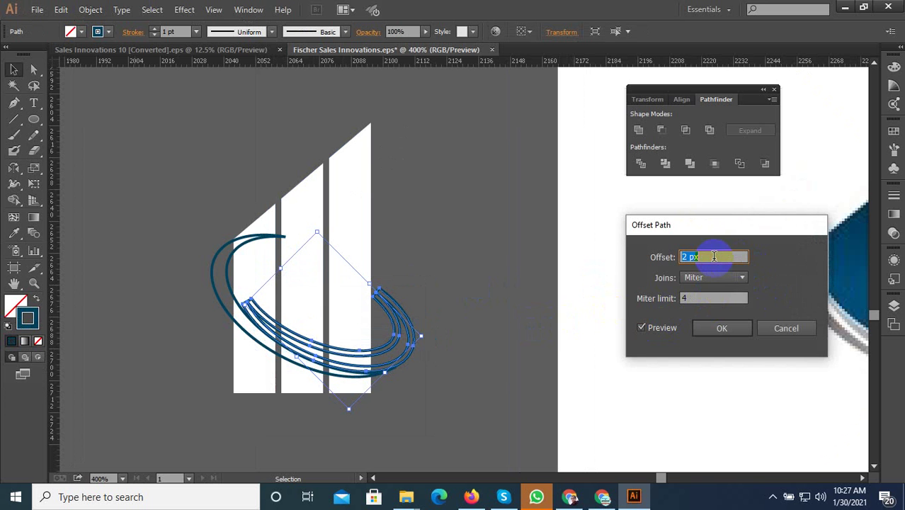
{"action": "left_click", "coordinate": [730, 328]}
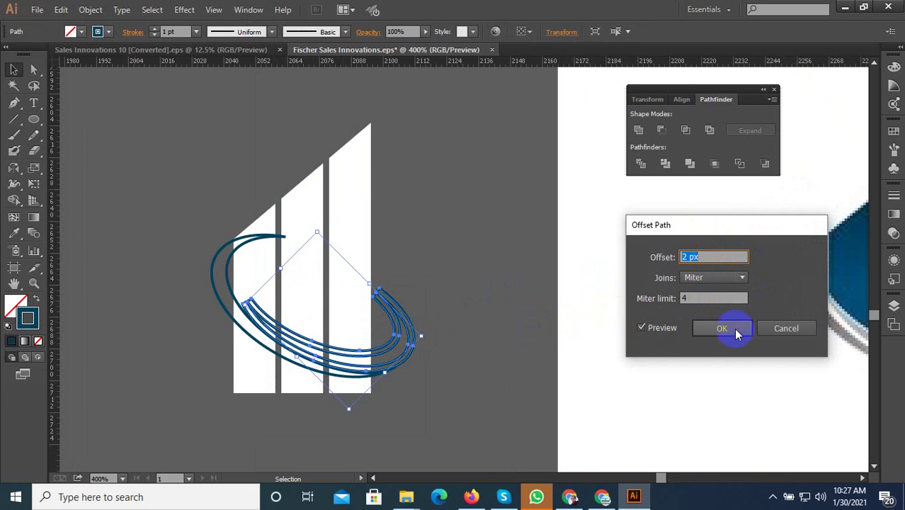
{"action": "scroll", "coordinate": [258, 316], "scroll_direction": "up", "scroll_amount": 2}
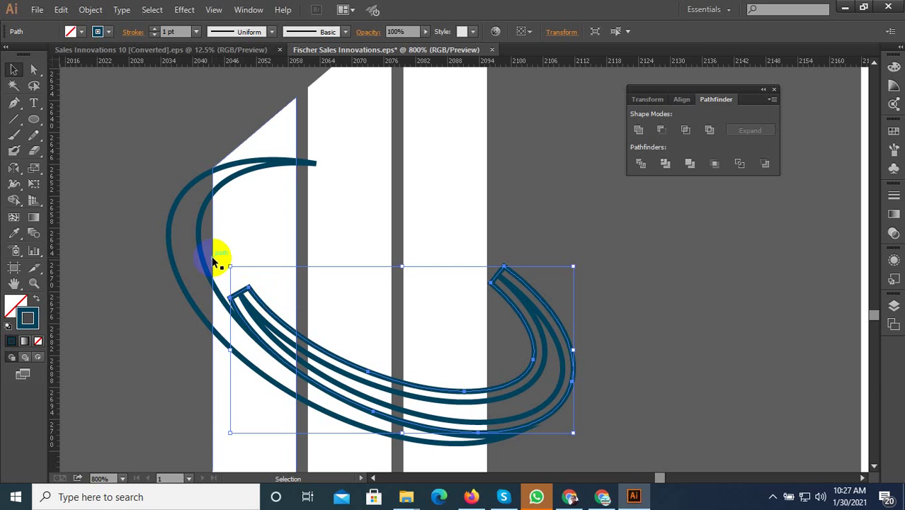
Drag the offset band's left end anchor up-left onto the outer swoosh curve.
{"action": "left_click", "coordinate": [34, 68]}
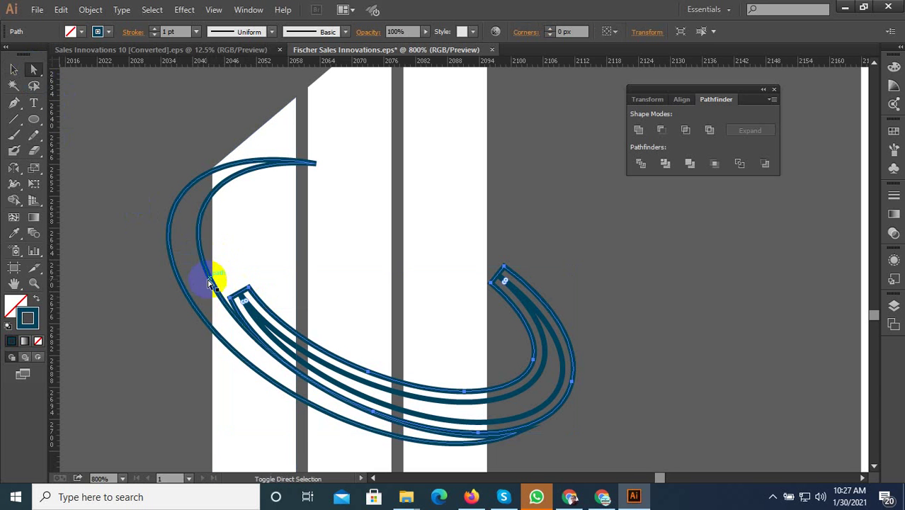
{"action": "left_click", "coordinate": [247, 292]}
{"action": "left_click_drag", "start_coordinate": [246, 287], "coordinate": [208, 248]}
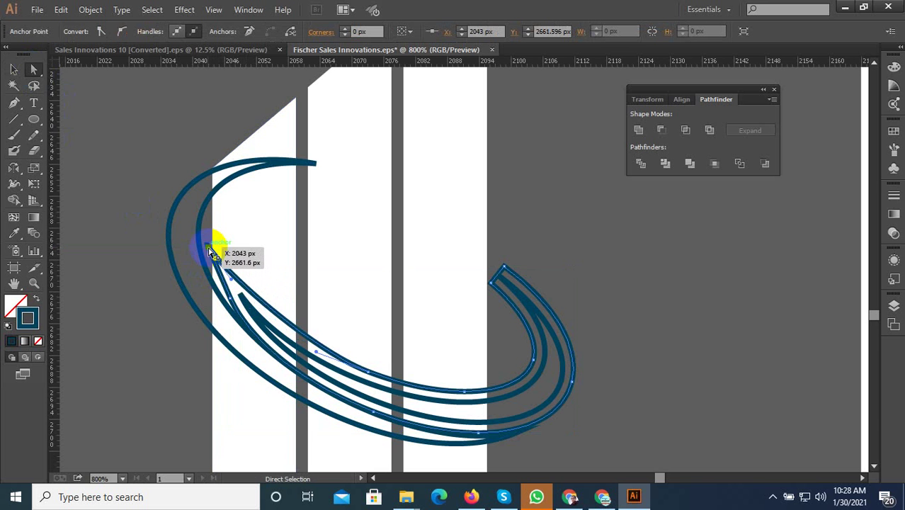
{"action": "scroll", "coordinate": [354, 331], "scroll_direction": "down", "scroll_amount": 1}
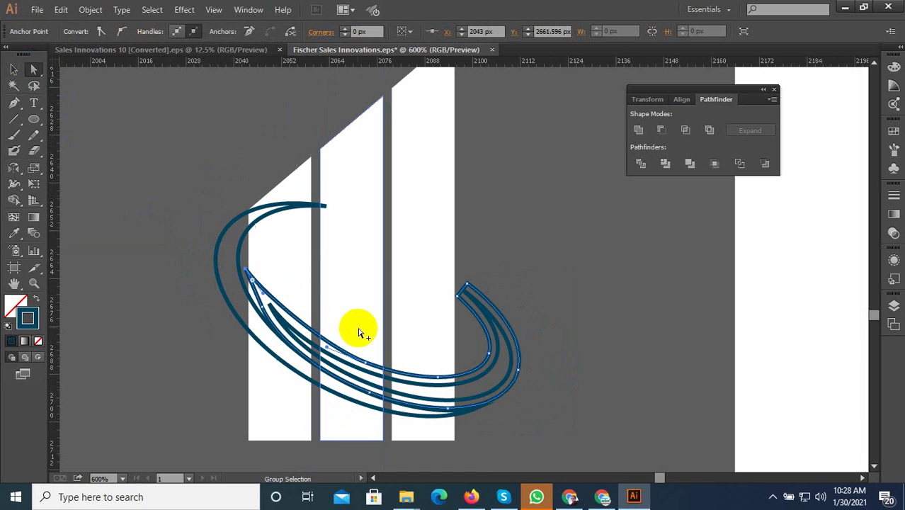
Select the three white bars together.
{"action": "left_click", "coordinate": [14, 69]}
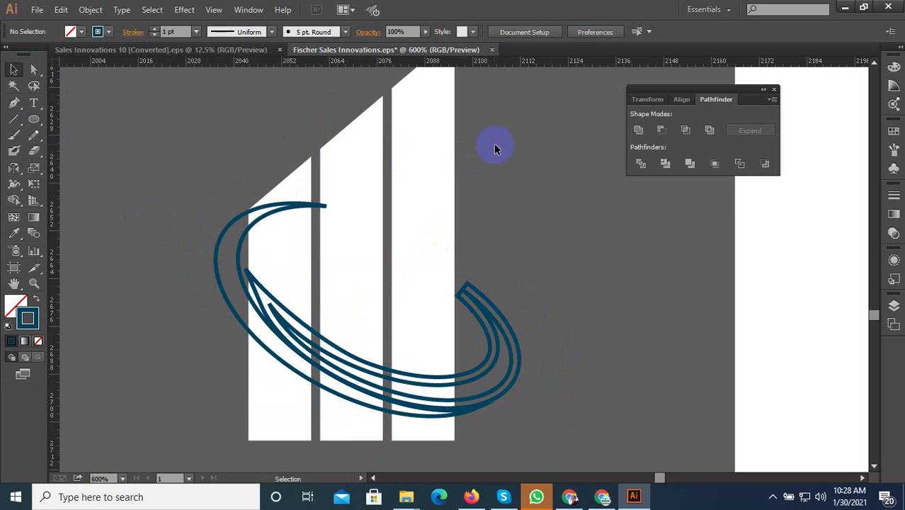
{"action": "left_click_drag", "start_coordinate": [495, 145], "coordinate": [289, 162]}
{"action": "scroll", "coordinate": [436, 269], "scroll_direction": "down", "scroll_amount": 3}
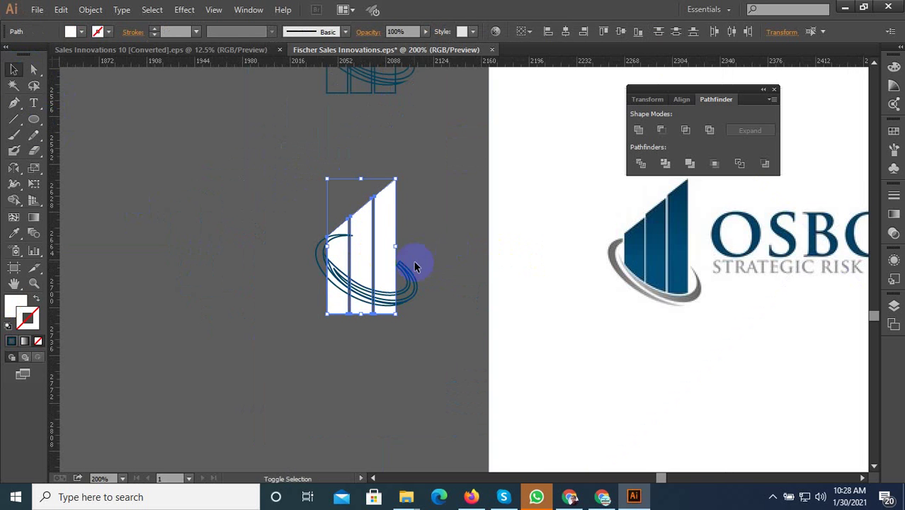
Divide the white bars and swoosh curves with Pathfinder Divide and ungroup the pieces.
{"action": "scroll", "coordinate": [434, 268], "scroll_direction": "up", "scroll_amount": 3}
{"action": "left_click", "coordinate": [435, 270], "text": "shift"}
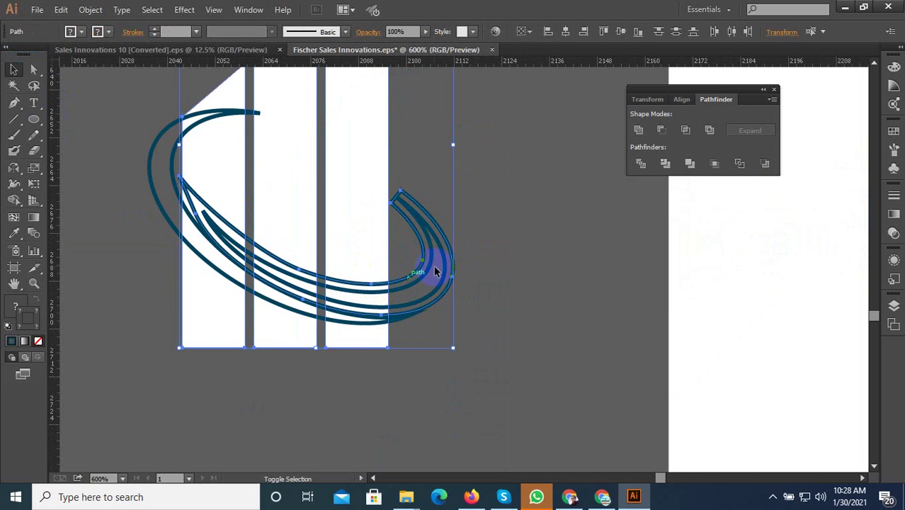
{"action": "left_click", "coordinate": [641, 163]}
{"action": "right_click", "coordinate": [348, 237]}
{"action": "left_click", "coordinate": [386, 311]}
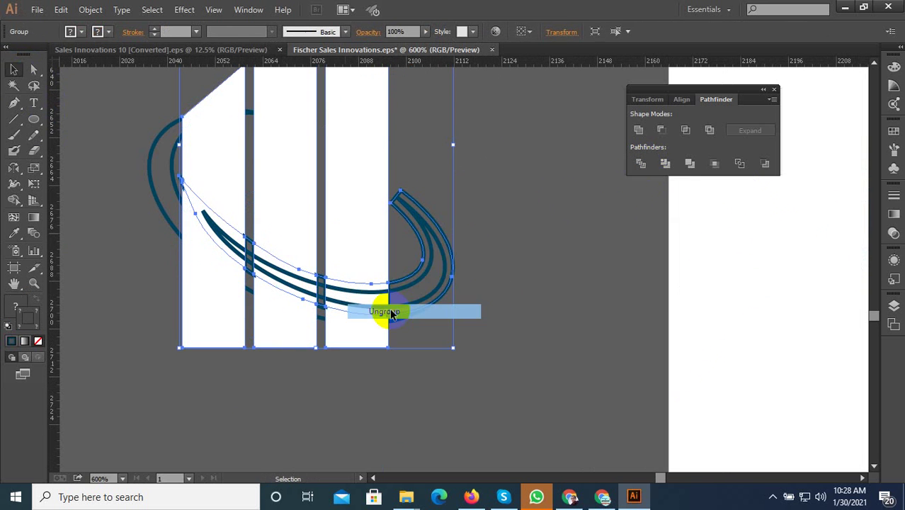
Move small curve pieces aside and delete the bar pieces below the curves.
{"action": "left_click", "coordinate": [405, 297]}
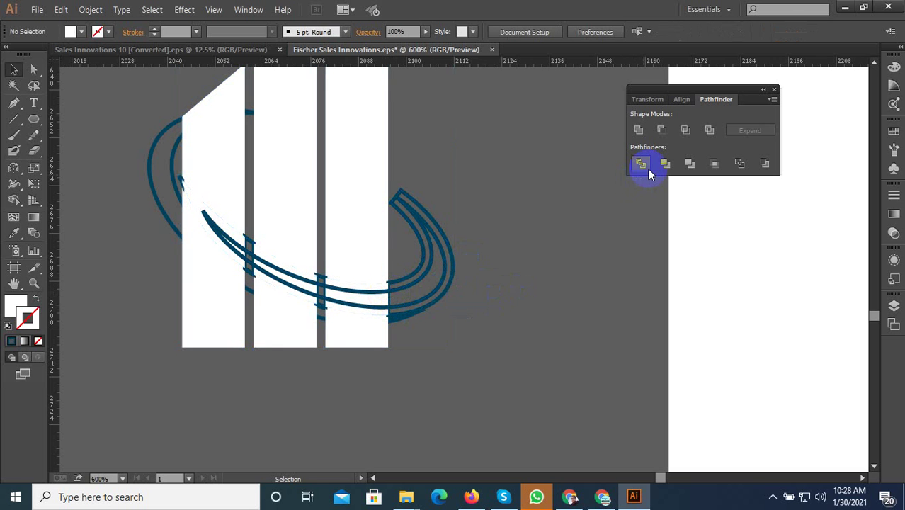
{"action": "left_click", "coordinate": [414, 277]}
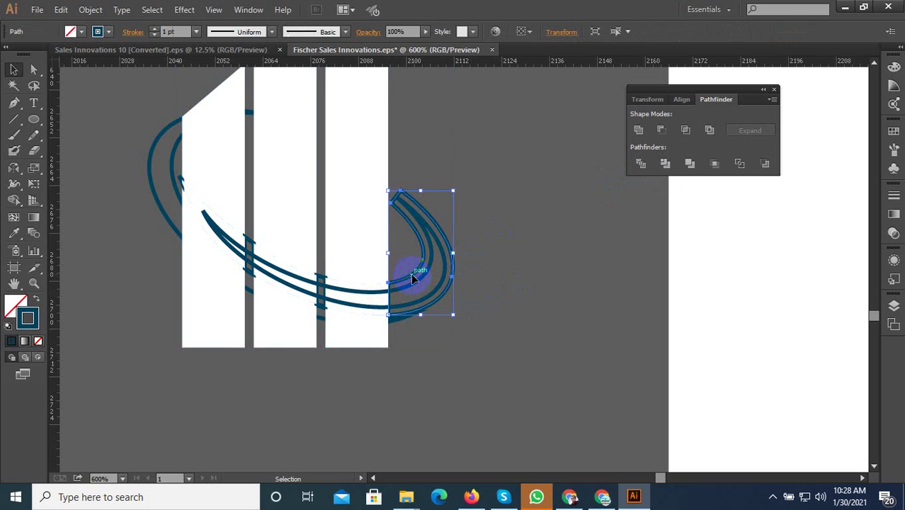
{"action": "left_click", "coordinate": [414, 294]}
{"action": "left_click_drag", "start_coordinate": [375, 293], "coordinate": [313, 299]}
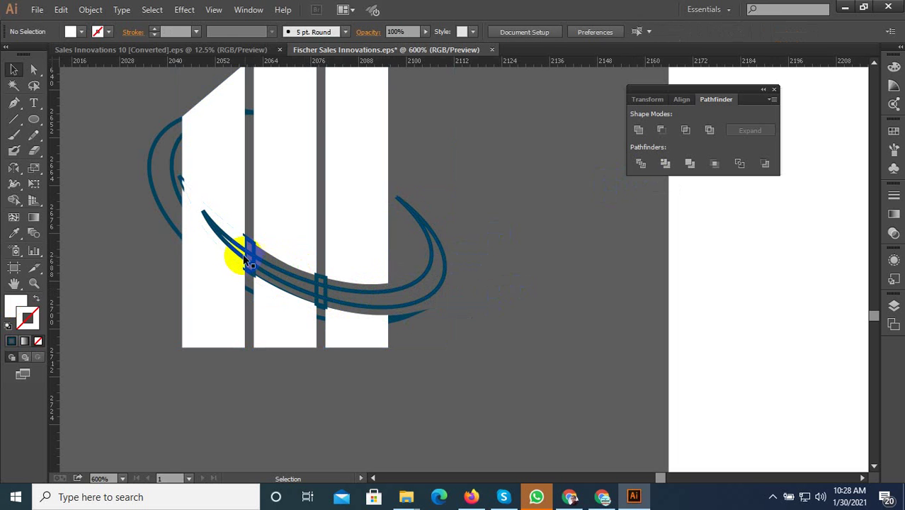
{"action": "left_click_drag", "start_coordinate": [234, 241], "coordinate": [183, 179]}
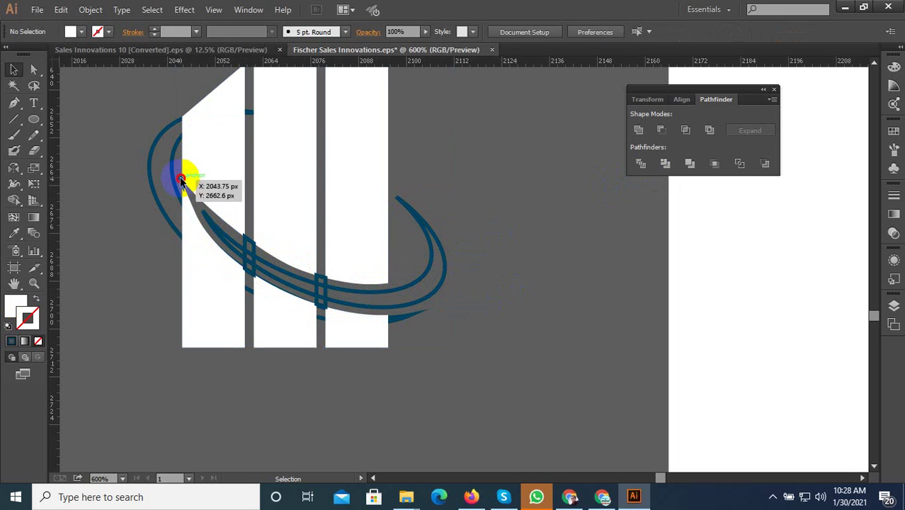
{"action": "left_click", "coordinate": [205, 285]}
{"action": "key", "text": "Delete"}
{"action": "left_click", "coordinate": [283, 312]}
{"action": "key", "text": "Delete"}
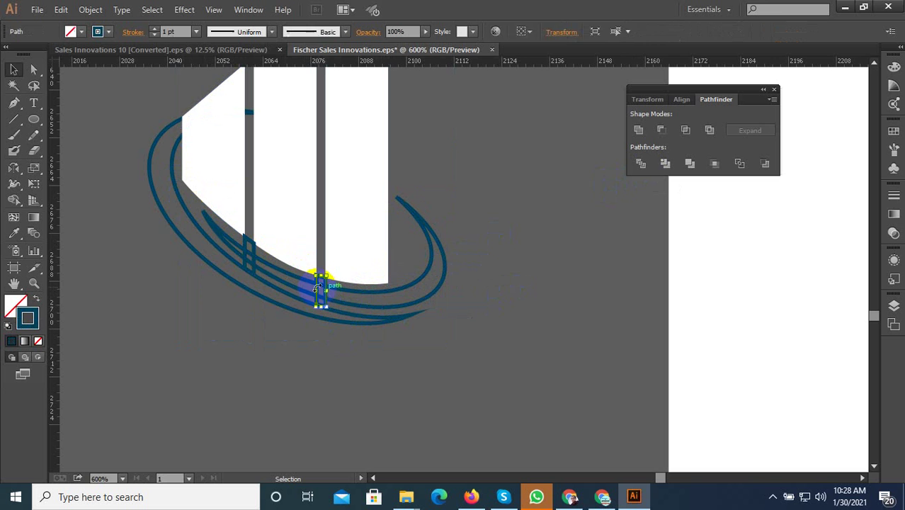
Move the small blue piece to the left bar's corner and make both swoosh curves solid blue fills.
{"action": "mouse_move", "coordinate": [324, 296]}
{"action": "left_mouse_down"}
{"action": "mouse_move", "coordinate": [262, 254]}
{"action": "mouse_move", "coordinate": [254, 155]}
{"action": "left_mouse_up"}
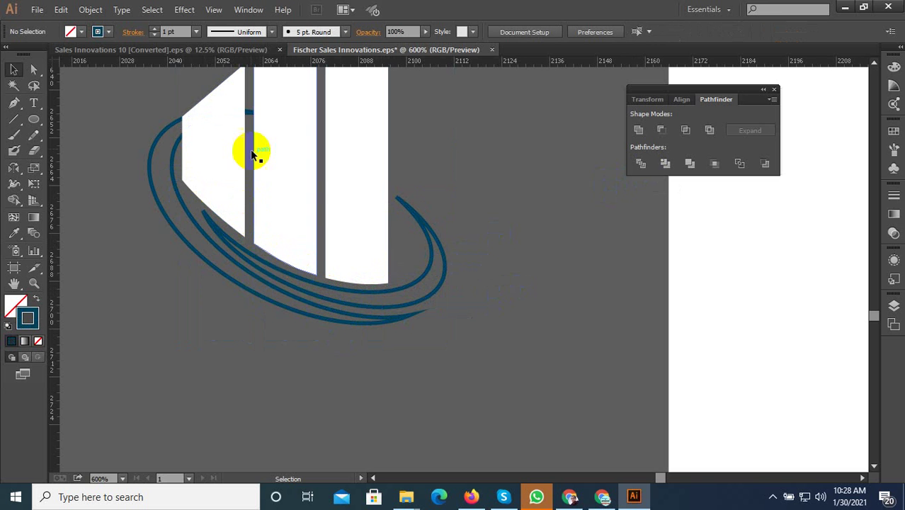
{"action": "left_click", "coordinate": [255, 261]}
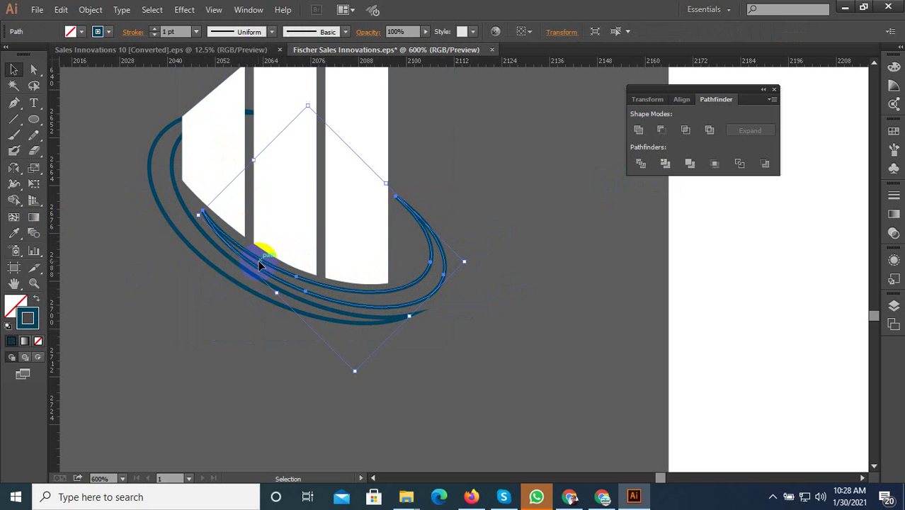
{"action": "left_click", "coordinate": [35, 298]}
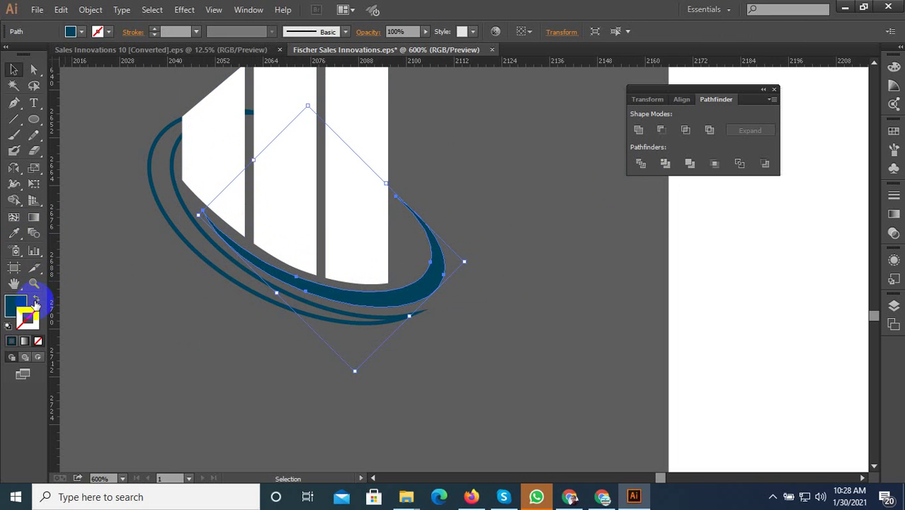
{"action": "left_click", "coordinate": [451, 294]}
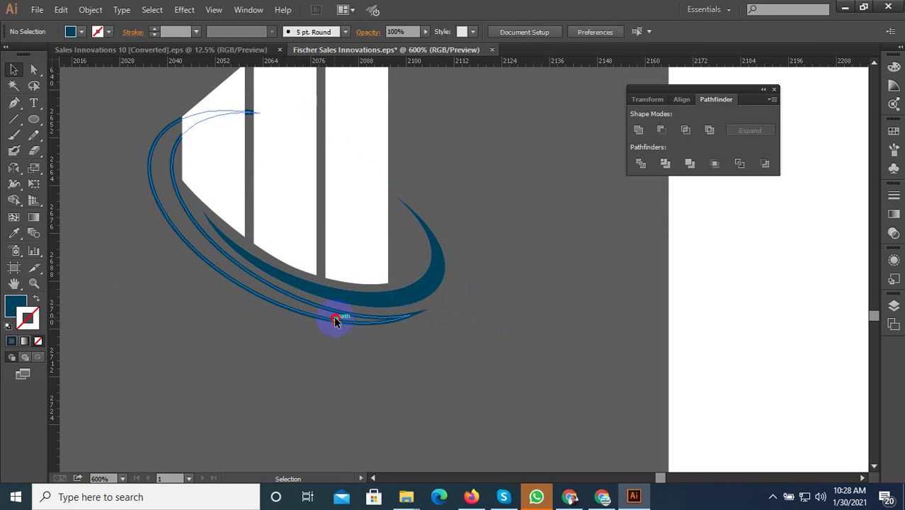
{"action": "left_click", "coordinate": [305, 322]}
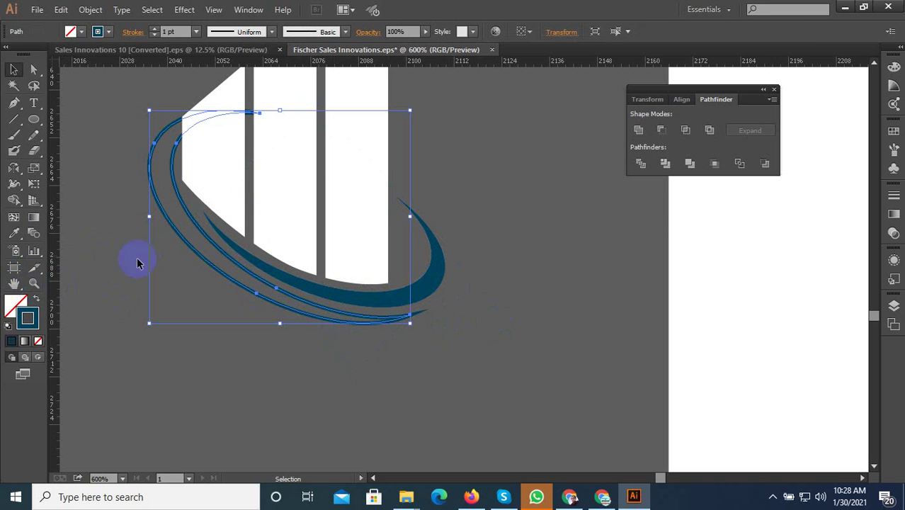
{"action": "left_click", "coordinate": [14, 233]}
{"action": "left_click", "coordinate": [354, 284]}
Deselect everything and select the leftmost white bar.
{"action": "left_click", "coordinate": [33, 86]}
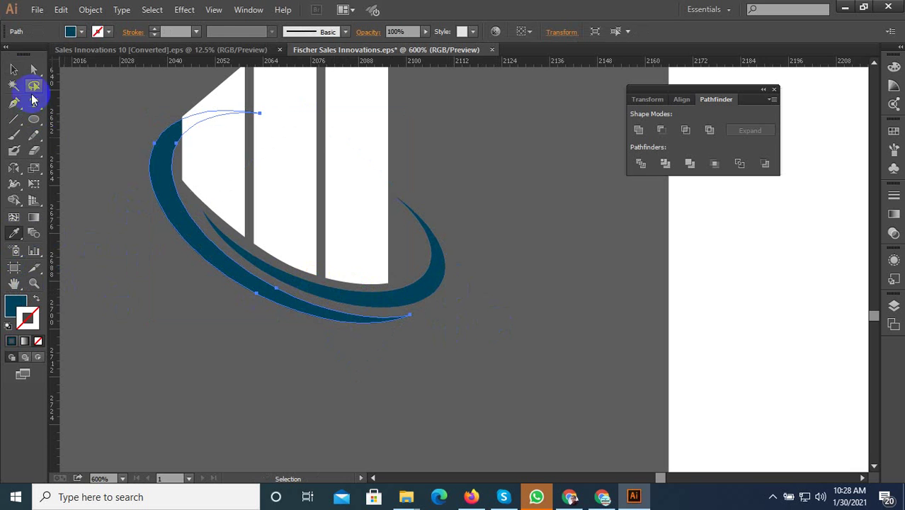
{"action": "left_click", "coordinate": [13, 68]}
{"action": "left_click", "coordinate": [398, 412]}
{"action": "scroll", "coordinate": [372, 388], "scroll_direction": "down", "scroll_amount": 2}
{"action": "scroll", "coordinate": [268, 185], "scroll_direction": "up", "scroll_amount": 4}
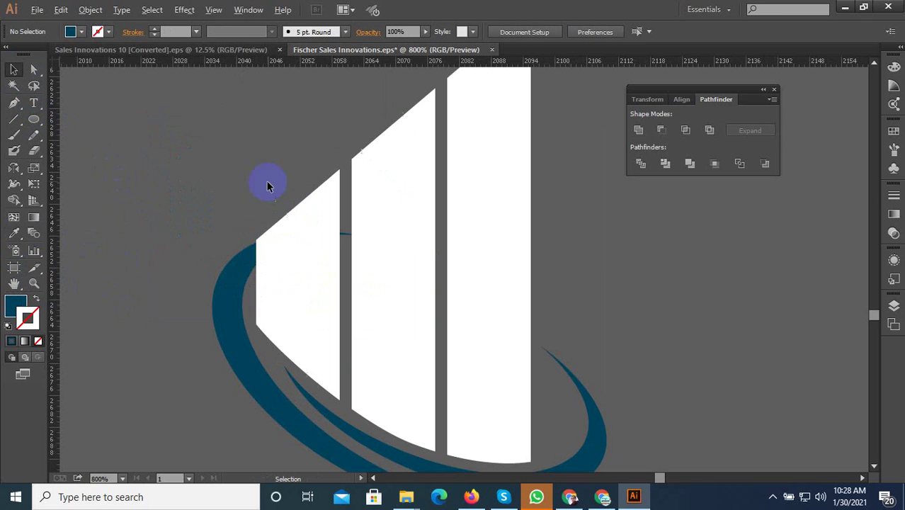
{"action": "left_click", "coordinate": [274, 268]}
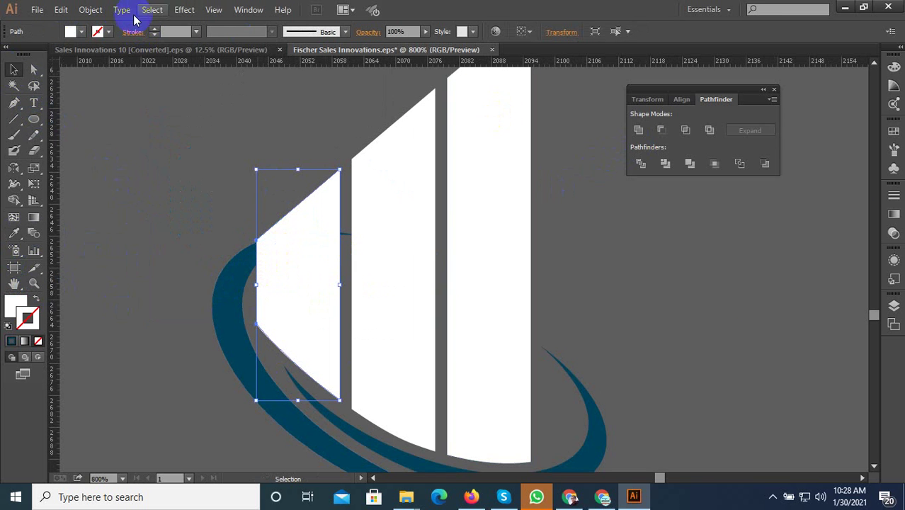
Offset the left bar by 2 px, divide it against the blue swoosh, and ungroup.
{"action": "left_click", "coordinate": [90, 9]}
{"action": "mouse_move", "coordinate": [104, 277]}
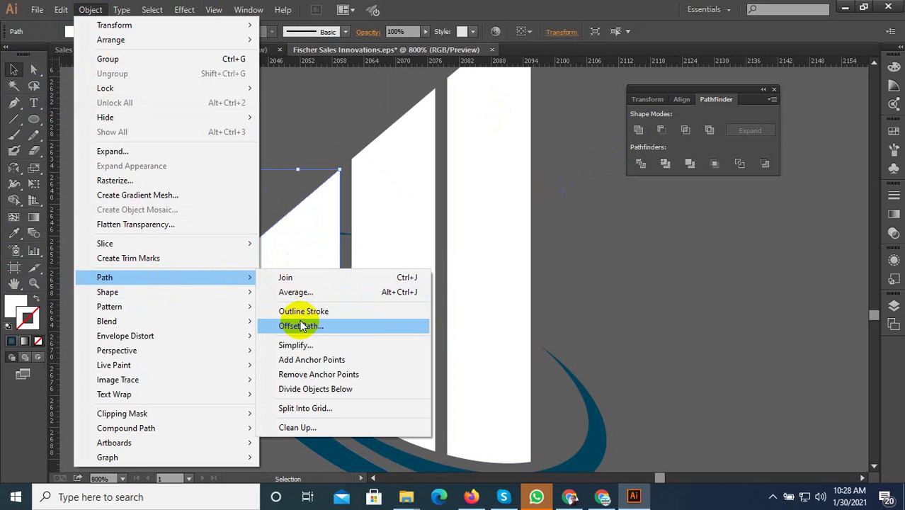
{"action": "left_click", "coordinate": [301, 326]}
{"action": "left_click", "coordinate": [642, 328]}
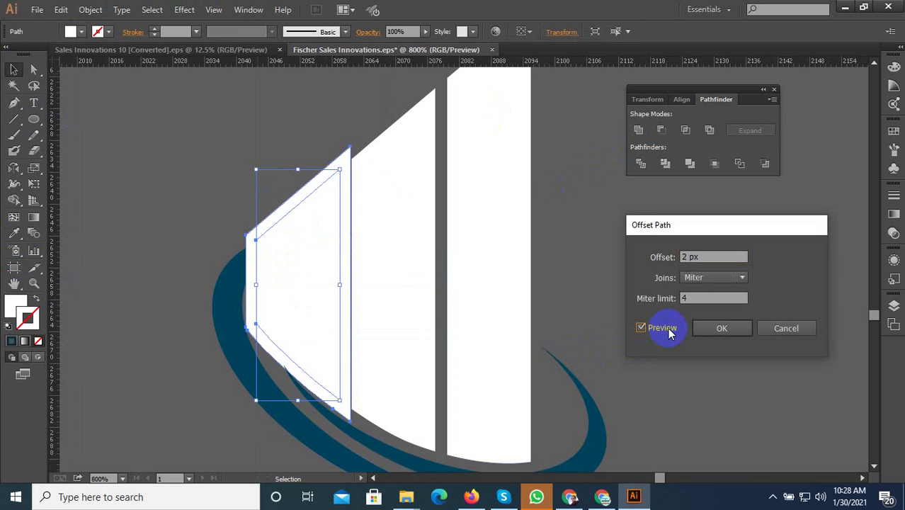
{"action": "left_click", "coordinate": [734, 328]}
{"action": "left_click", "coordinate": [222, 319], "text": "shift"}
{"action": "left_click", "coordinate": [639, 165]}
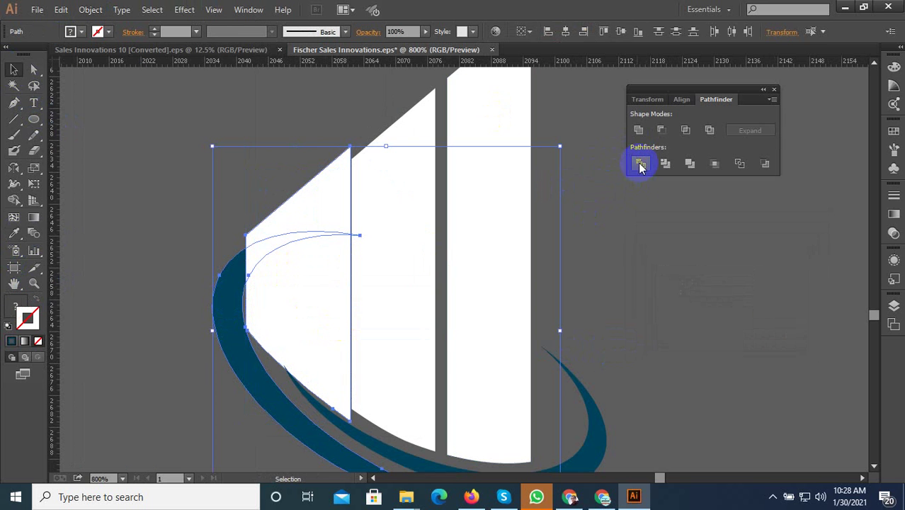
{"action": "right_click", "coordinate": [222, 248]}
{"action": "left_click", "coordinate": [269, 320]}
Pull aside and delete the leftover offset strips around the left bar.
{"action": "left_click", "coordinate": [189, 204]}
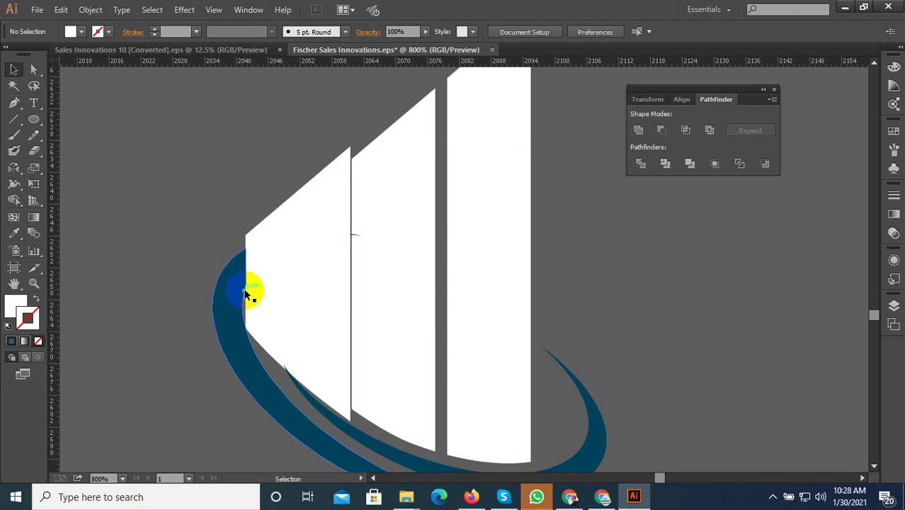
{"action": "left_click", "coordinate": [246, 294]}
{"action": "left_click_drag", "start_coordinate": [245, 241], "coordinate": [250, 257]}
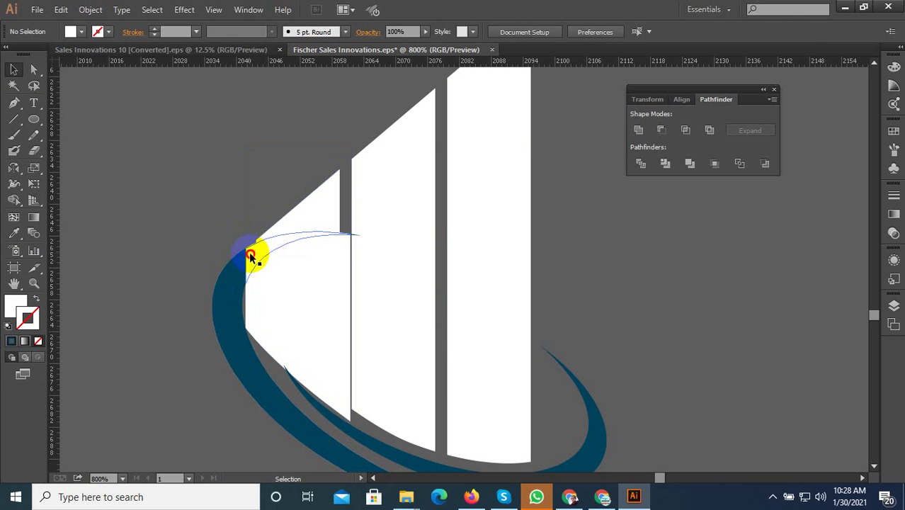
{"action": "left_click", "coordinate": [255, 283]}
{"action": "key", "text": "Delete"}
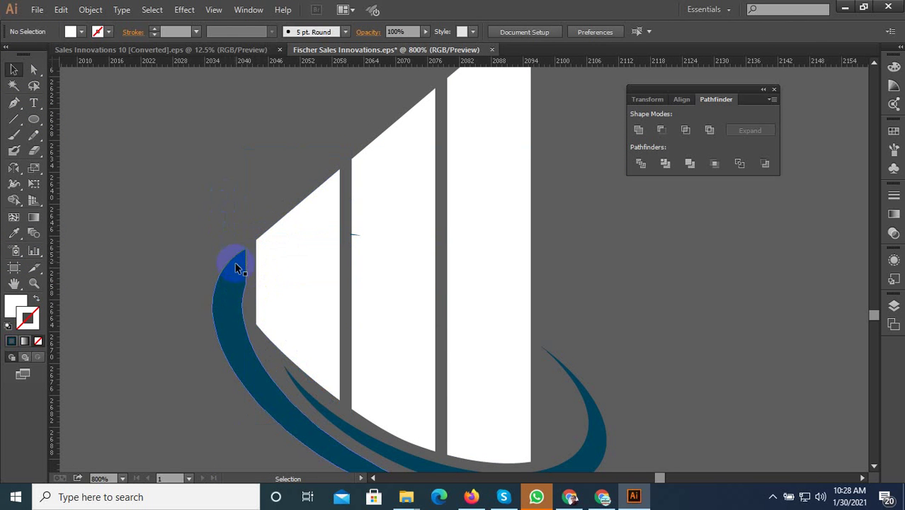
Undo an accidental move of the middle bar and clear a stray blue fragment, then zoom out.
{"action": "left_click_drag", "start_coordinate": [355, 235], "coordinate": [370, 245]}
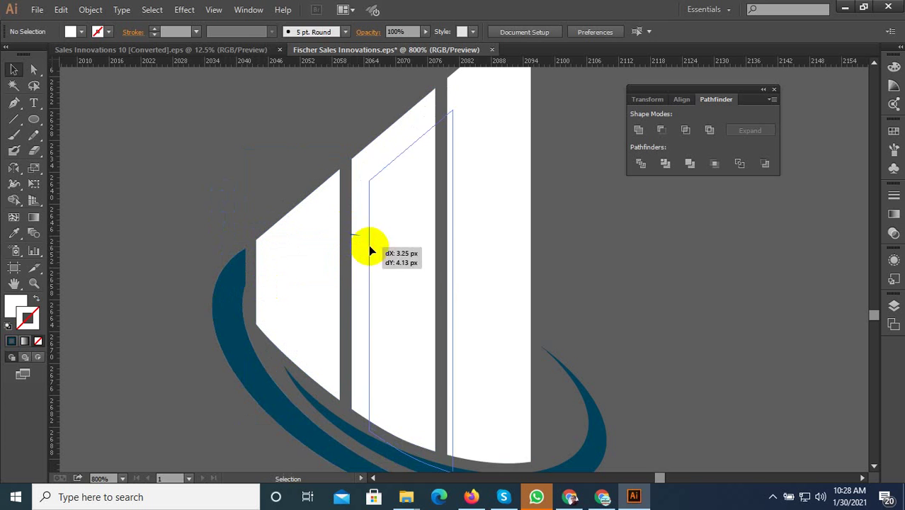
{"action": "key", "text": "ctrl+z"}
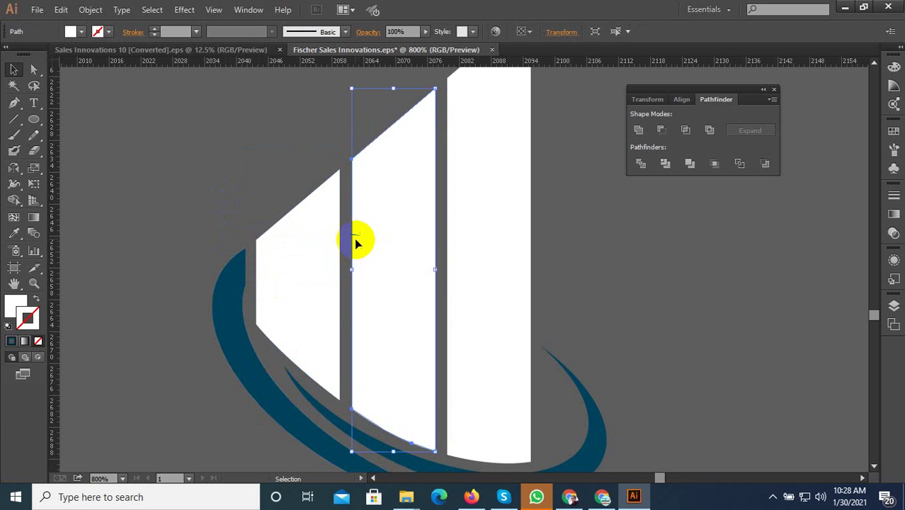
{"action": "key", "text": "ctrl+z"}
{"action": "scroll", "coordinate": [350, 289], "scroll_direction": "up", "scroll_amount": 3}
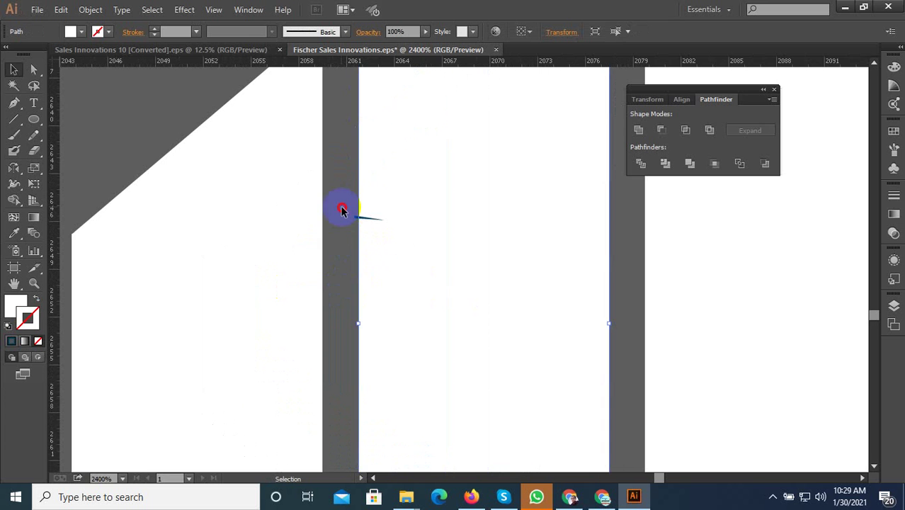
{"action": "left_click_drag", "start_coordinate": [342, 210], "coordinate": [393, 269]}
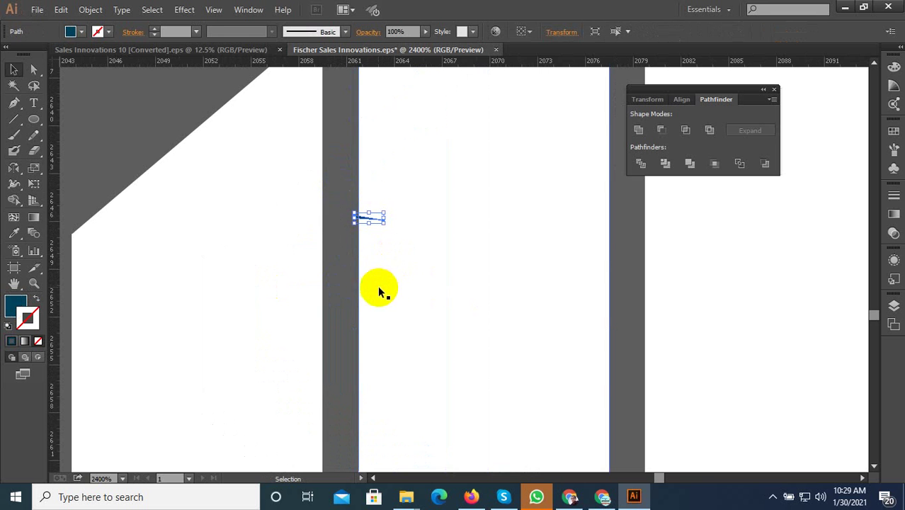
{"action": "left_click", "coordinate": [374, 280]}
{"action": "scroll", "coordinate": [344, 287], "scroll_direction": "down", "scroll_amount": 3}
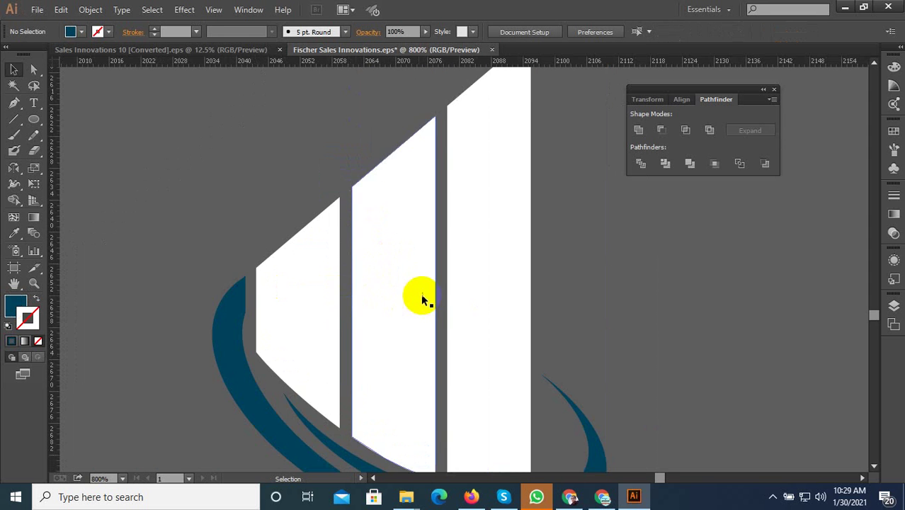
{"action": "scroll", "coordinate": [421, 294], "scroll_direction": "down", "scroll_amount": 2}
{"action": "scroll", "coordinate": [383, 361], "scroll_direction": "down", "scroll_amount": 2}
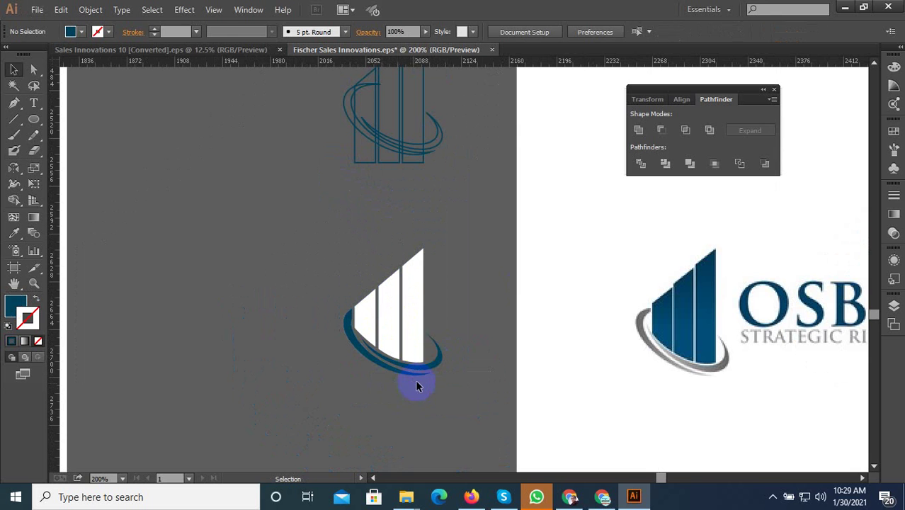
Fill the three bars with the reference logo's blue using the Eyedropper.
{"action": "left_click", "coordinate": [374, 303]}
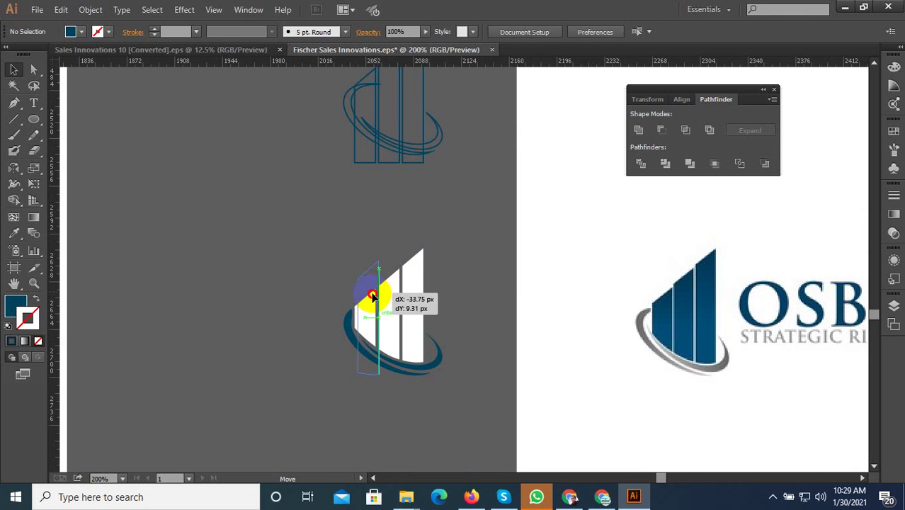
{"action": "left_click_drag", "start_coordinate": [449, 262], "coordinate": [362, 310]}
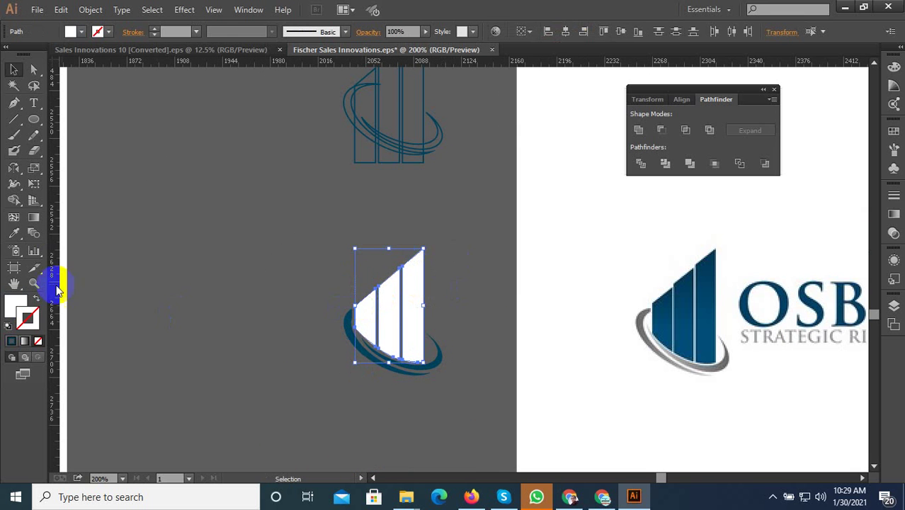
{"action": "left_click", "coordinate": [14, 232]}
{"action": "left_click", "coordinate": [712, 322]}
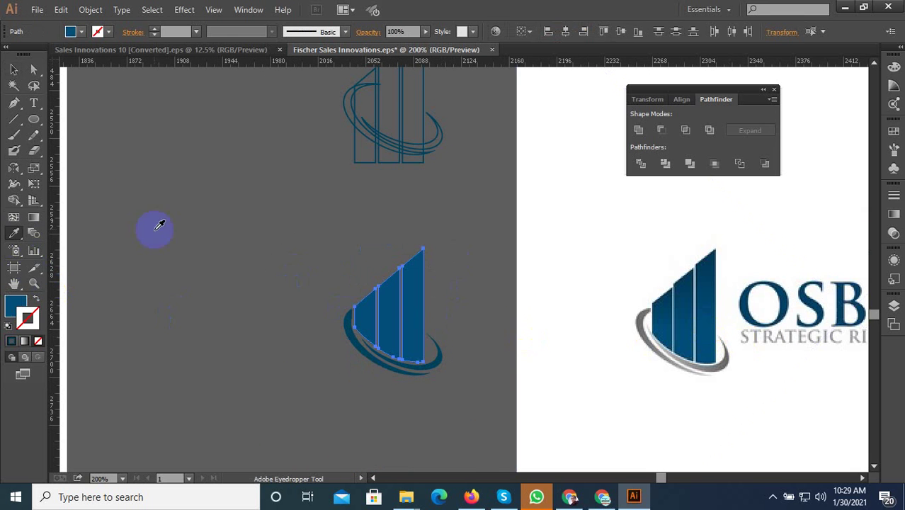
{"action": "left_click", "coordinate": [13, 68]}
{"action": "left_click", "coordinate": [370, 414]}
Move the blue logo and its outline copy up to the top row of logo drafts.
{"action": "scroll", "coordinate": [370, 415], "scroll_direction": "down", "scroll_amount": 3}
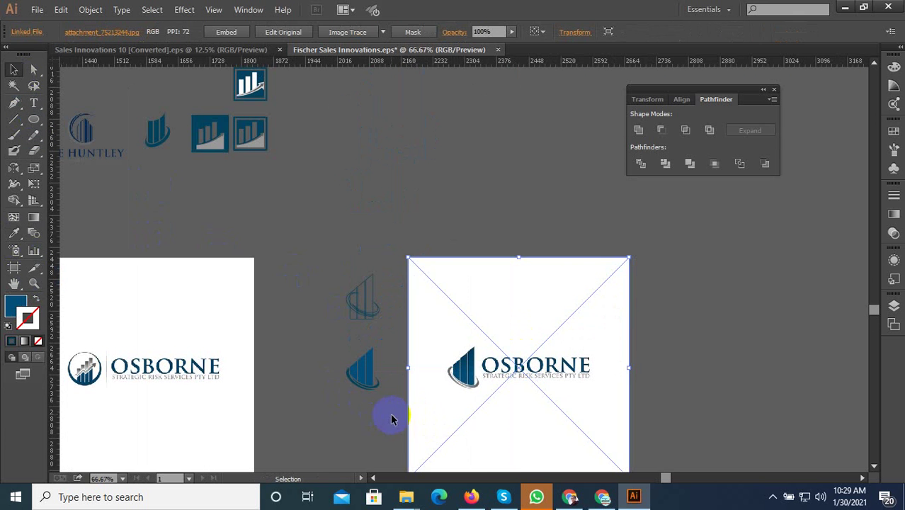
{"action": "left_click", "coordinate": [343, 367]}
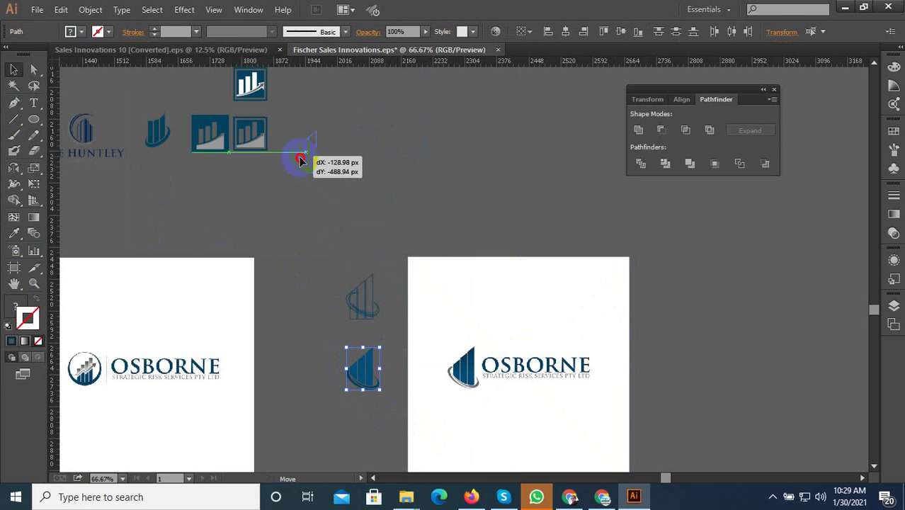
{"action": "left_click_drag", "start_coordinate": [355, 320], "coordinate": [287, 137]}
{"action": "left_click", "coordinate": [317, 233]}
{"action": "scroll", "coordinate": [260, 101], "scroll_direction": "up", "scroll_amount": 2}
{"action": "scroll", "coordinate": [312, 182], "scroll_direction": "up", "scroll_amount": 1}
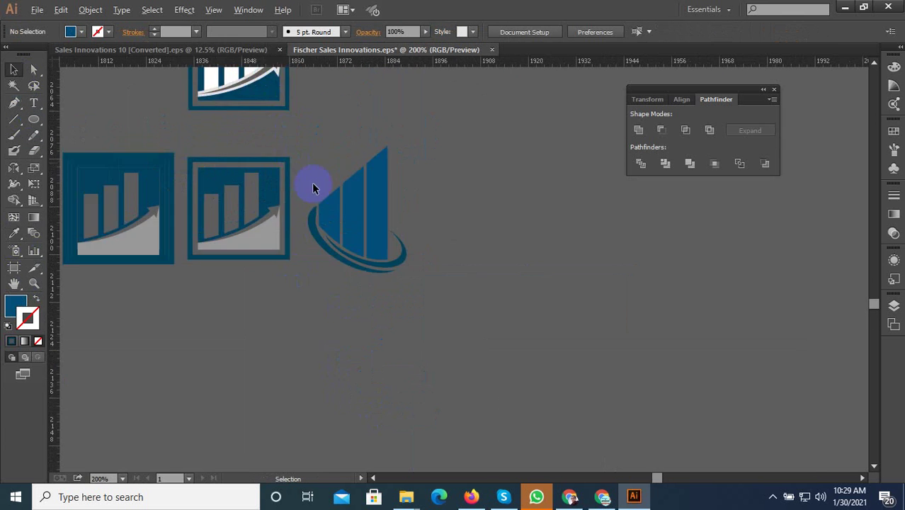
{"action": "scroll", "coordinate": [394, 232], "scroll_direction": "up", "scroll_amount": 3}
{"action": "scroll", "coordinate": [394, 232], "scroll_direction": "down", "scroll_amount": 3}
{"action": "scroll", "coordinate": [440, 260], "scroll_direction": "down", "scroll_amount": 2}
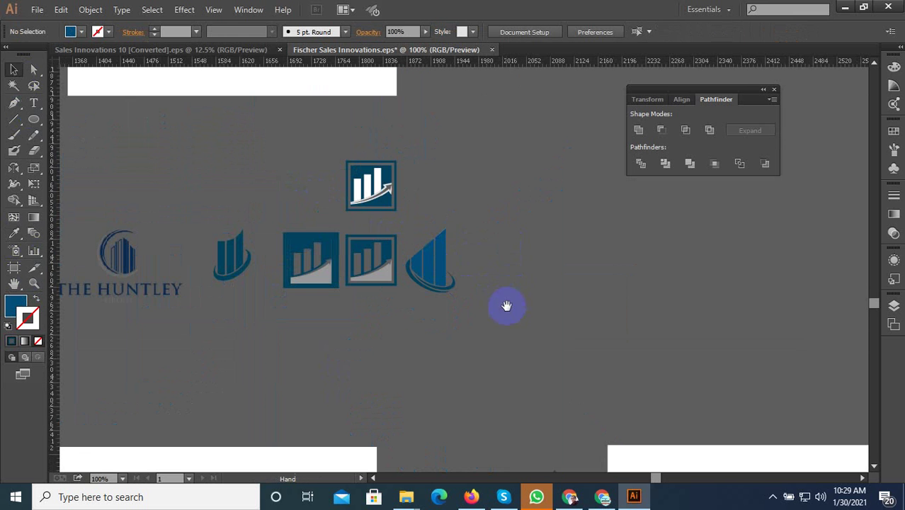
{"action": "left_click_drag", "start_coordinate": [505, 304], "coordinate": [477, 246]}
{"action": "scroll", "coordinate": [391, 261], "scroll_direction": "down", "scroll_amount": 2}
{"action": "scroll", "coordinate": [408, 352], "scroll_direction": "down", "scroll_amount": 2}
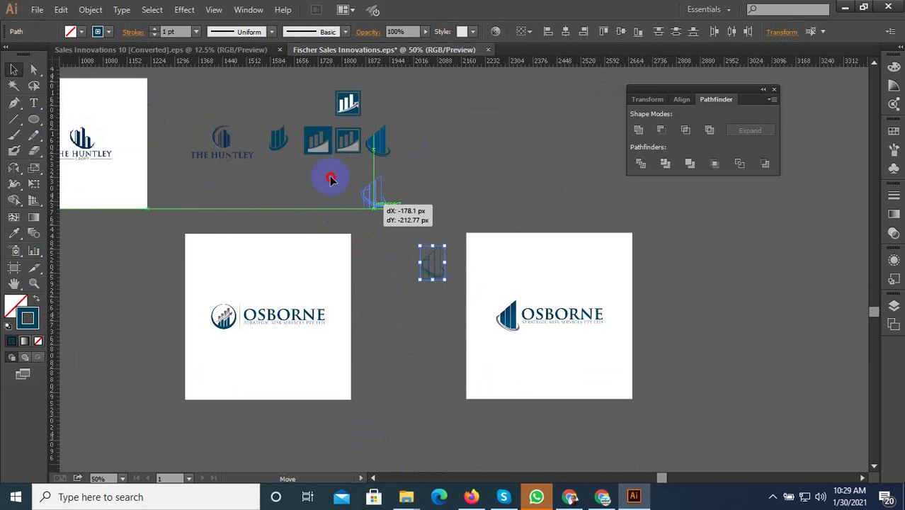
{"action": "left_click_drag", "start_coordinate": [419, 263], "coordinate": [239, 108]}
{"action": "left_click", "coordinate": [545, 317]}
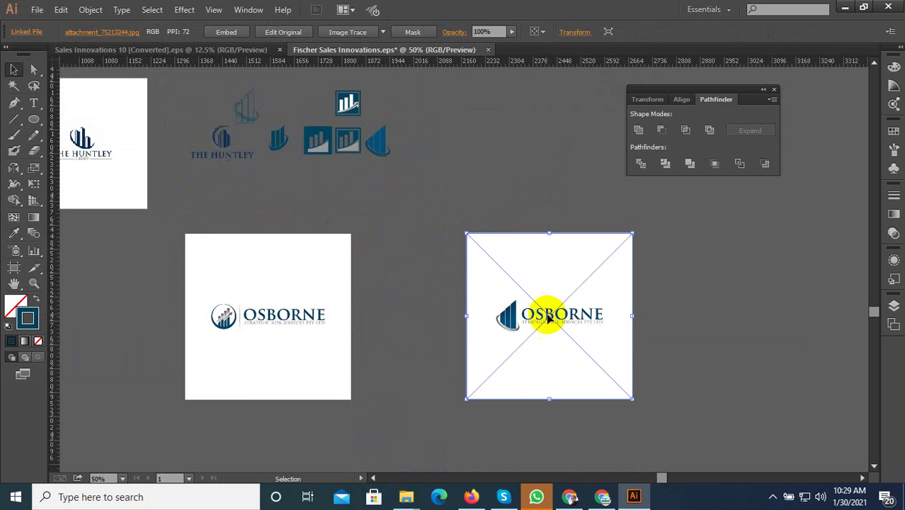
Replace the right OSBORNE reference image with a copy of the left one.
{"action": "key", "text": "Delete"}
{"action": "left_click_drag", "start_coordinate": [271, 354], "coordinate": [502, 355]}
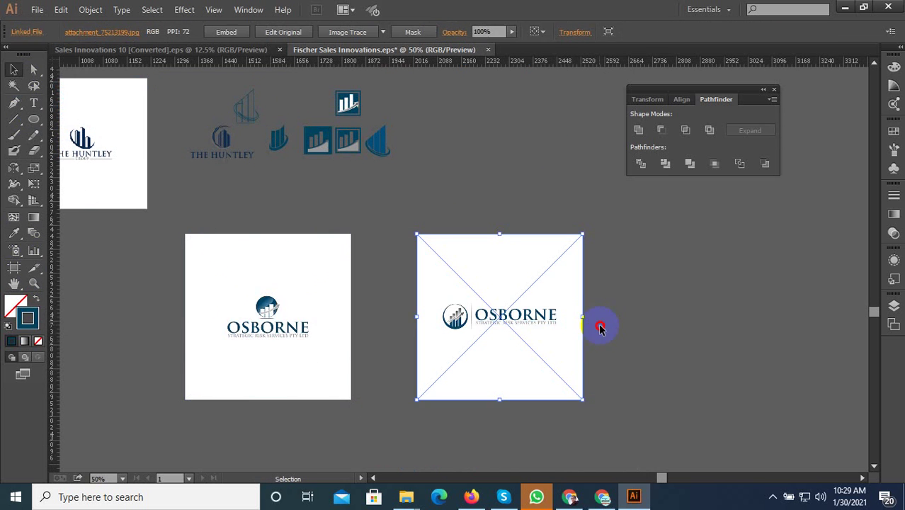
{"action": "scroll", "coordinate": [461, 307], "scroll_direction": "up", "scroll_amount": 3}
{"action": "scroll", "coordinate": [402, 348], "scroll_direction": "up", "scroll_amount": 2}
{"action": "scroll", "coordinate": [283, 319], "scroll_direction": "up", "scroll_amount": 3}
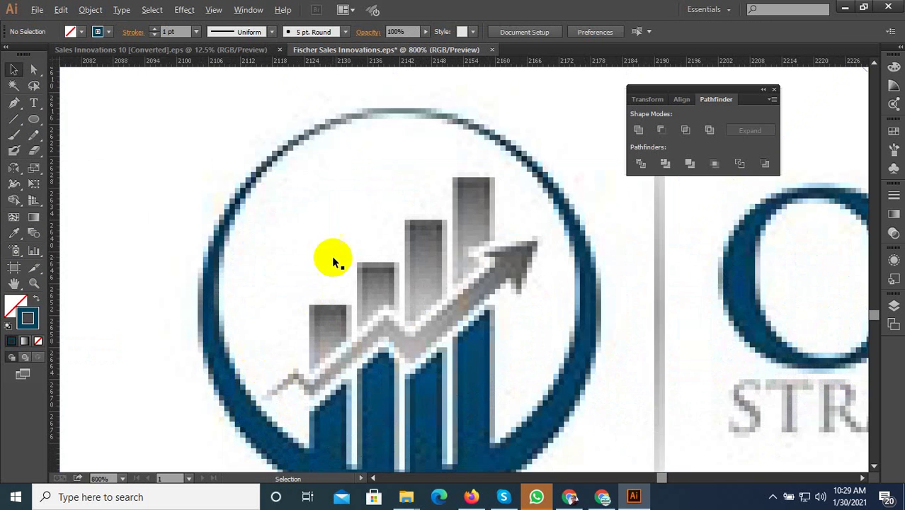
{"action": "scroll", "coordinate": [373, 321], "scroll_direction": "down", "scroll_amount": 2}
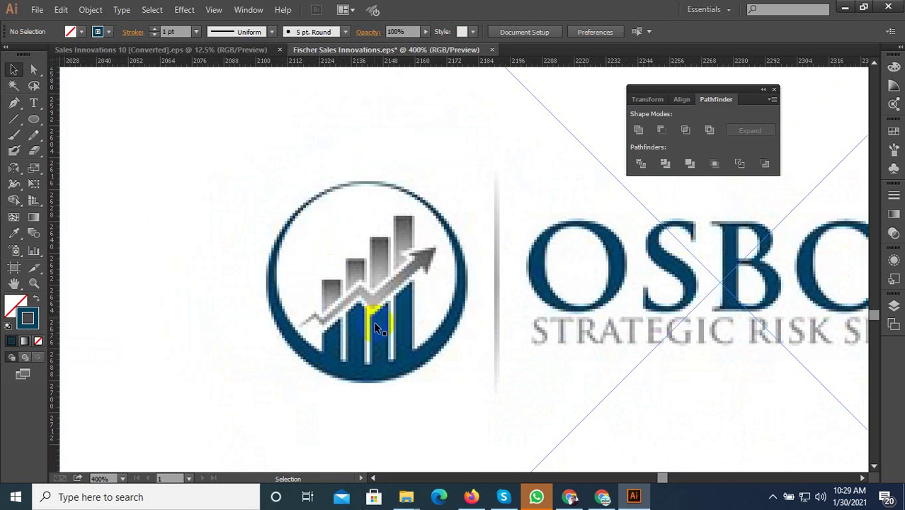
Draw an ellipse over the logo's blue ring and centre it on the ring.
{"action": "left_click", "coordinate": [33, 124]}
{"action": "left_click", "coordinate": [77, 151]}
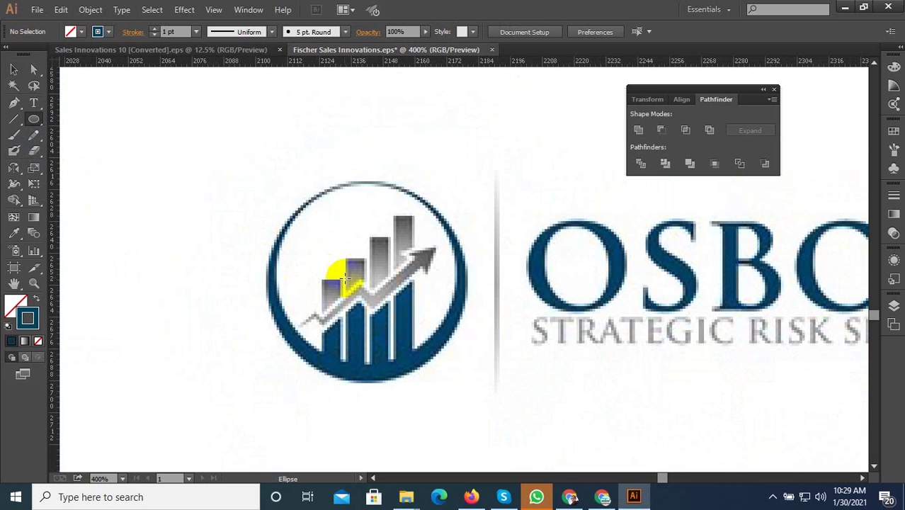
{"action": "left_click_drag", "start_coordinate": [369, 282], "coordinate": [414, 373]}
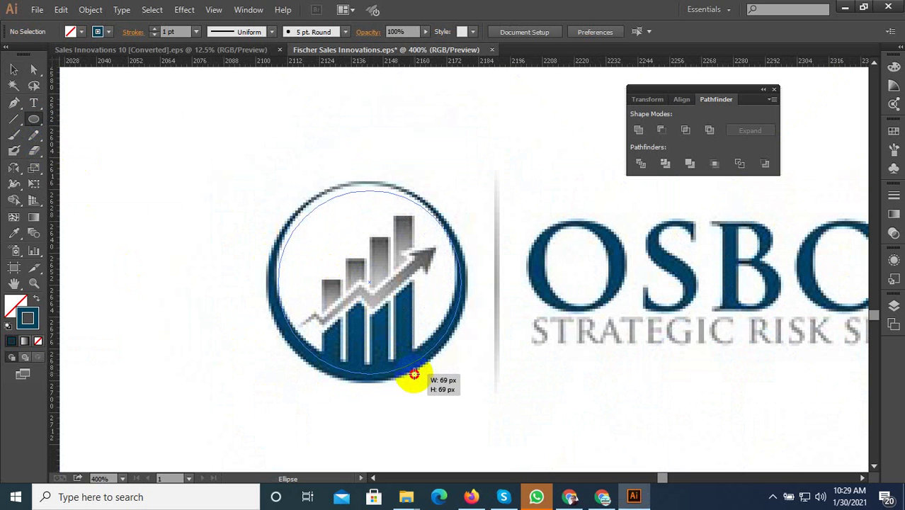
{"action": "left_click", "coordinate": [14, 68]}
{"action": "scroll", "coordinate": [354, 194], "scroll_direction": "up", "scroll_amount": 1, "text": "alt"}
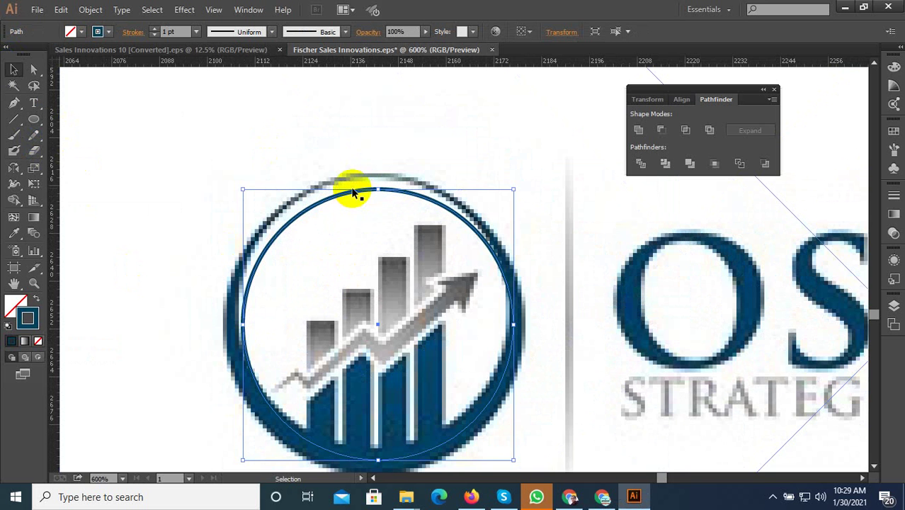
{"action": "left_click_drag", "start_coordinate": [352, 197], "coordinate": [347, 187]}
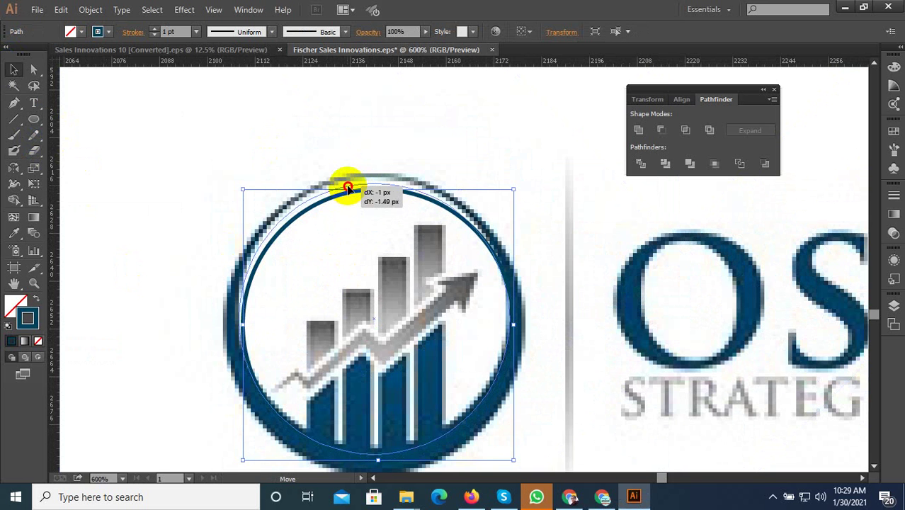
{"action": "scroll", "coordinate": [410, 304], "scroll_direction": "down", "scroll_amount": 2, "text": "alt"}
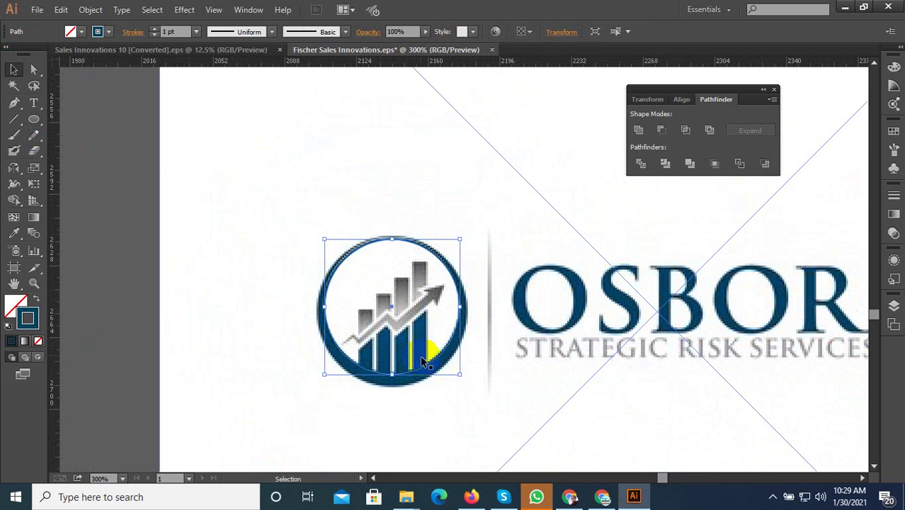
Paste a copy of the circle in front, scaled and nudged to the ring's outer edge.
{"action": "left_click", "coordinate": [63, 10]}
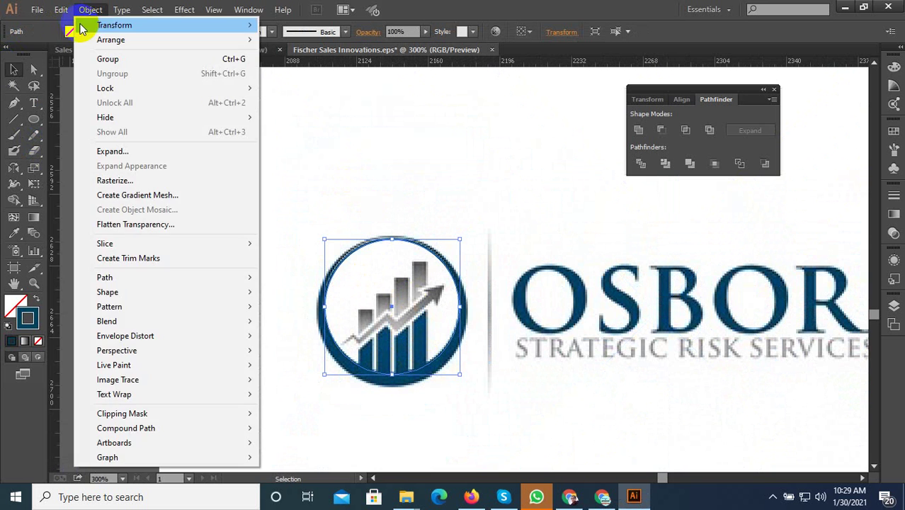
{"action": "left_click", "coordinate": [80, 74]}
{"action": "left_click", "coordinate": [61, 10]}
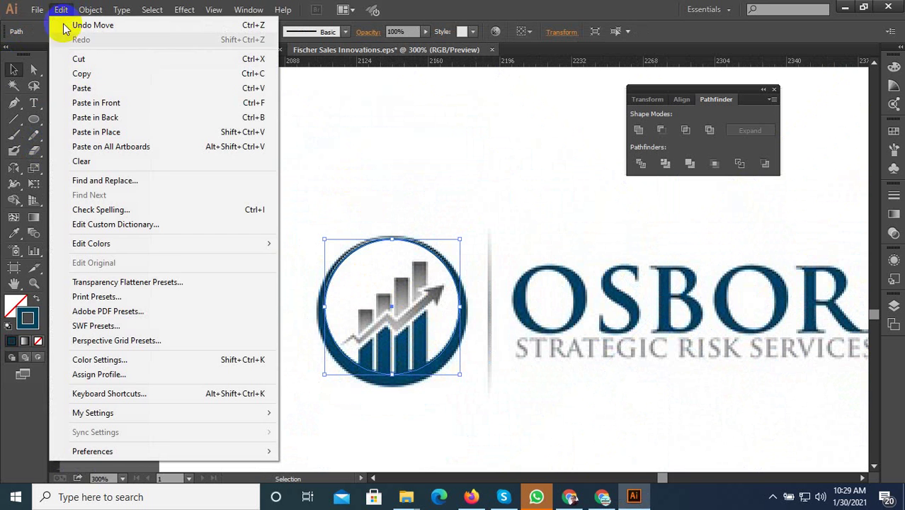
{"action": "left_click", "coordinate": [95, 100]}
{"action": "scroll", "coordinate": [448, 421], "scroll_direction": "up", "scroll_amount": 1}
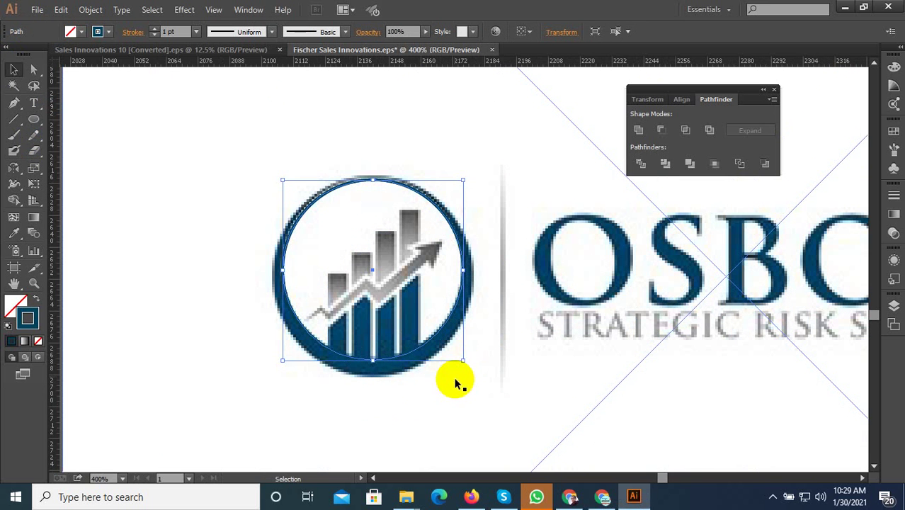
{"action": "left_click_drag", "start_coordinate": [472, 369], "coordinate": [475, 378]}
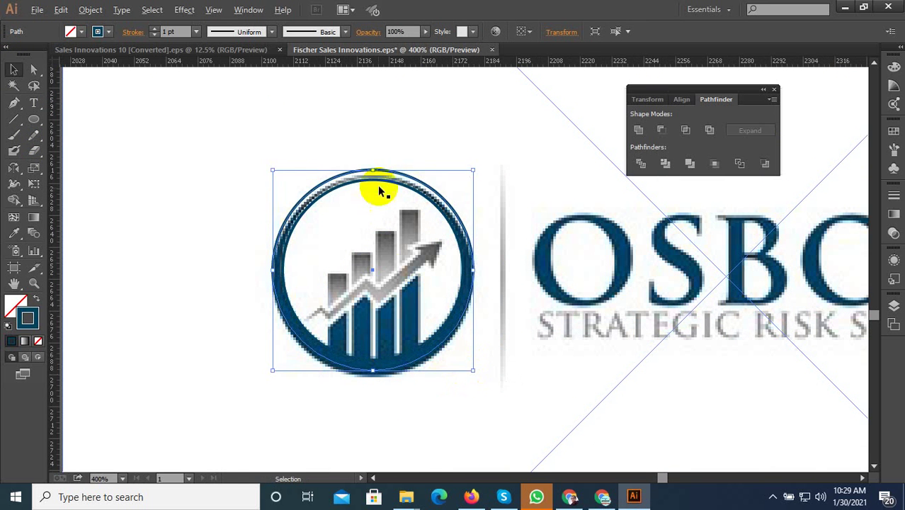
{"action": "scroll", "coordinate": [380, 191], "scroll_direction": "up", "scroll_amount": 2}
{"action": "left_click_drag", "start_coordinate": [377, 162], "coordinate": [377, 171]}
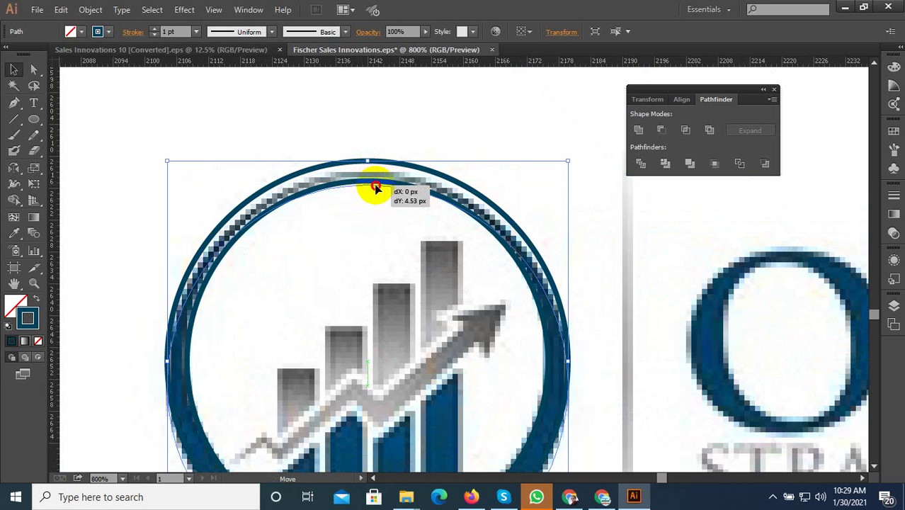
Select the inner ring circle alongside the copy to compare them, then deselect.
{"action": "scroll", "coordinate": [378, 175], "scroll_direction": "down", "scroll_amount": 2}
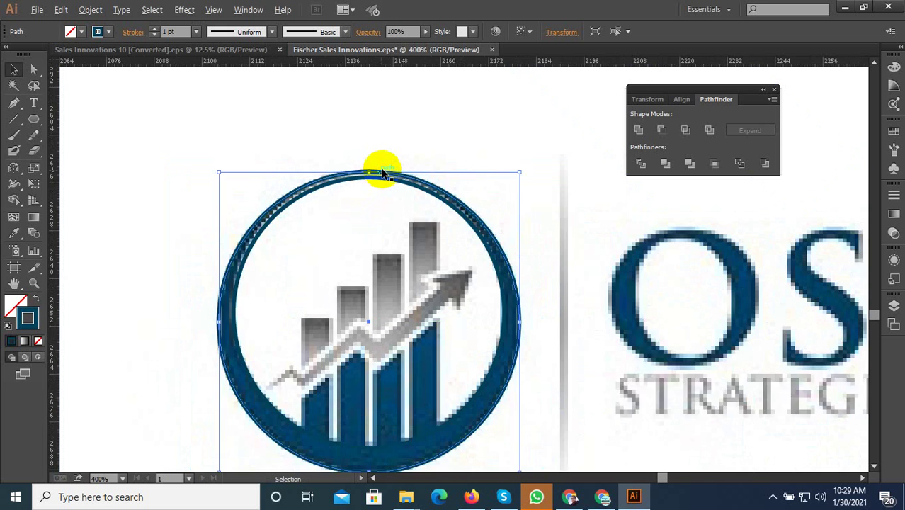
{"action": "scroll", "coordinate": [381, 394], "scroll_direction": "up", "scroll_amount": 2}
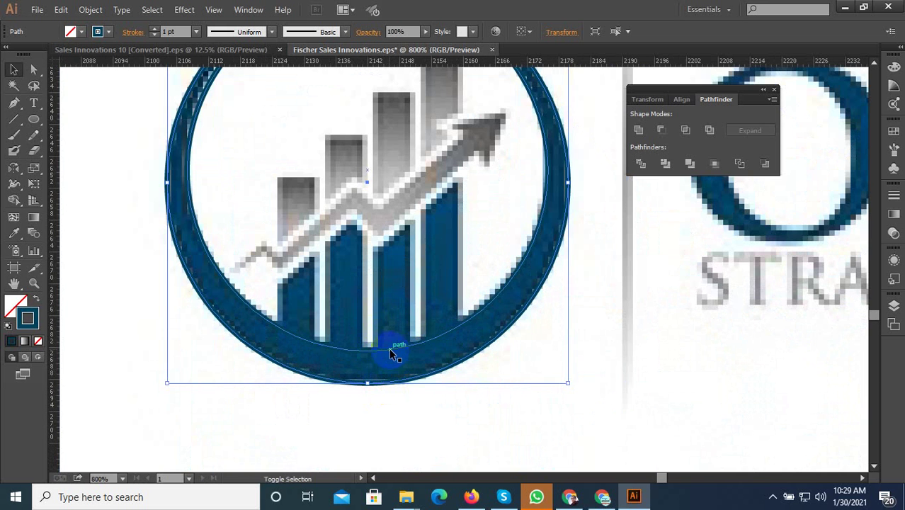
{"action": "left_click", "coordinate": [389, 349], "text": "shift"}
{"action": "scroll", "coordinate": [315, 381], "scroll_direction": "down", "scroll_amount": 2}
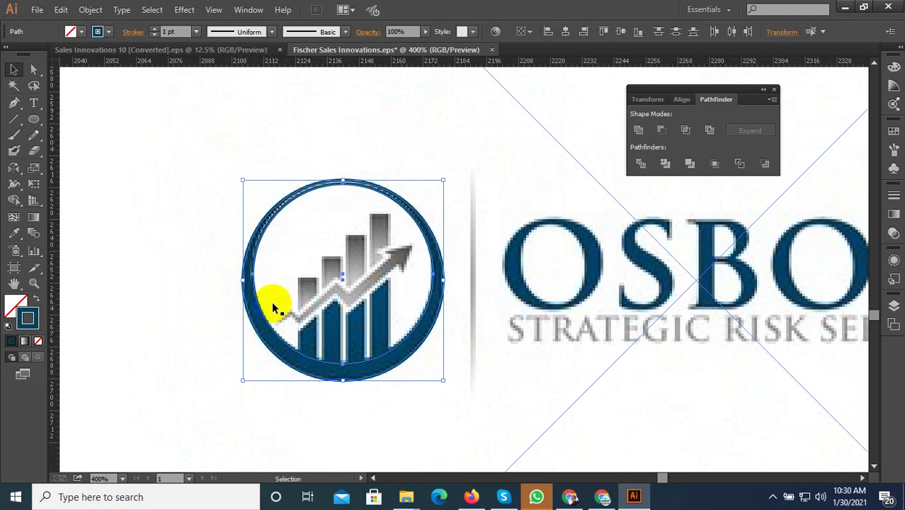
{"action": "left_click", "coordinate": [202, 296]}
{"action": "scroll", "coordinate": [299, 340], "scroll_direction": "up", "scroll_amount": 1}
{"action": "left_click", "coordinate": [31, 120]}
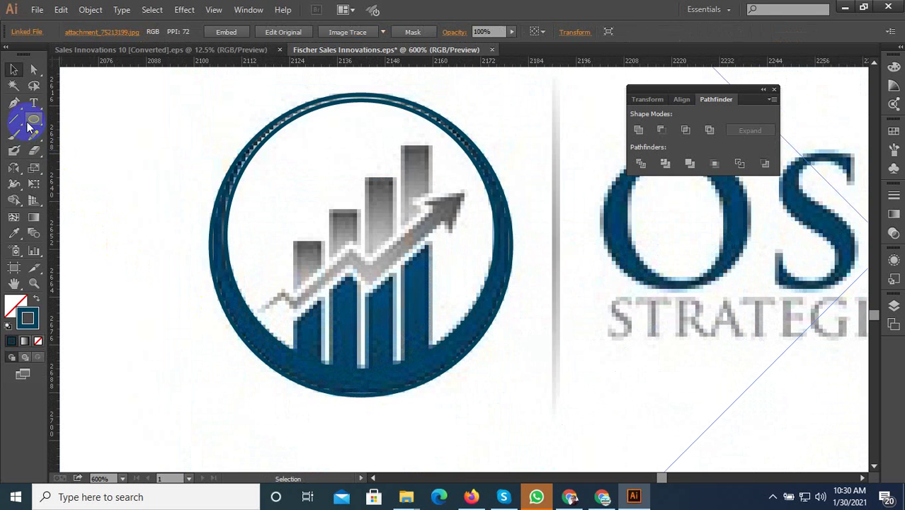
Draw a tall outline-only rectangle with a blue stroke over the rightmost bar.
{"action": "left_click_drag", "start_coordinate": [37, 125], "coordinate": [89, 117]}
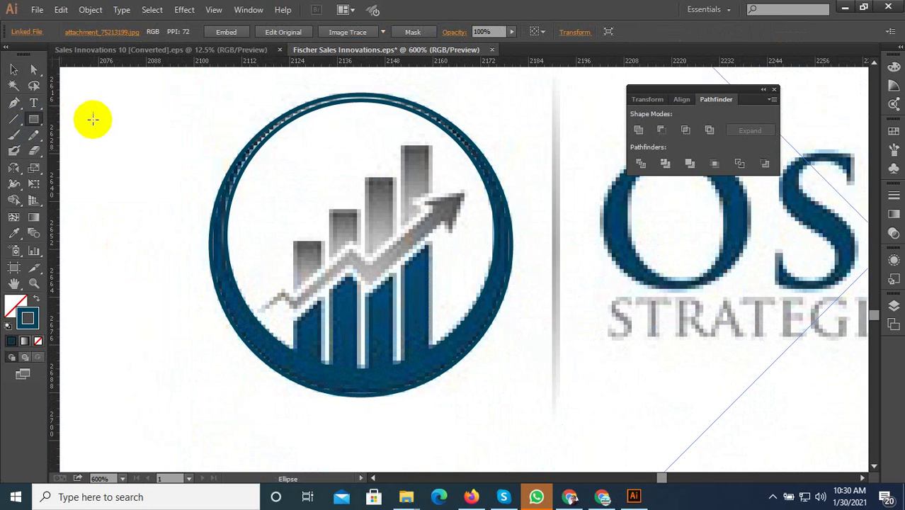
{"action": "left_click_drag", "start_coordinate": [402, 149], "coordinate": [433, 406]}
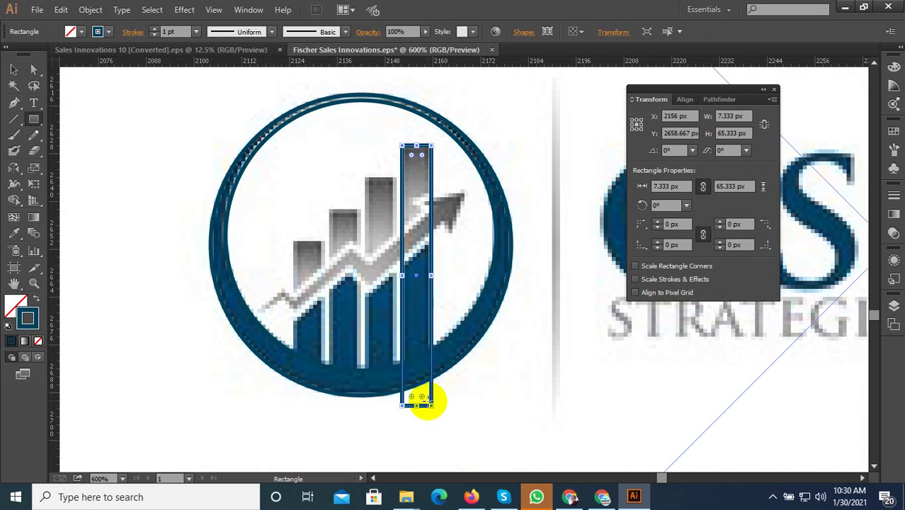
{"action": "left_click", "coordinate": [36, 298]}
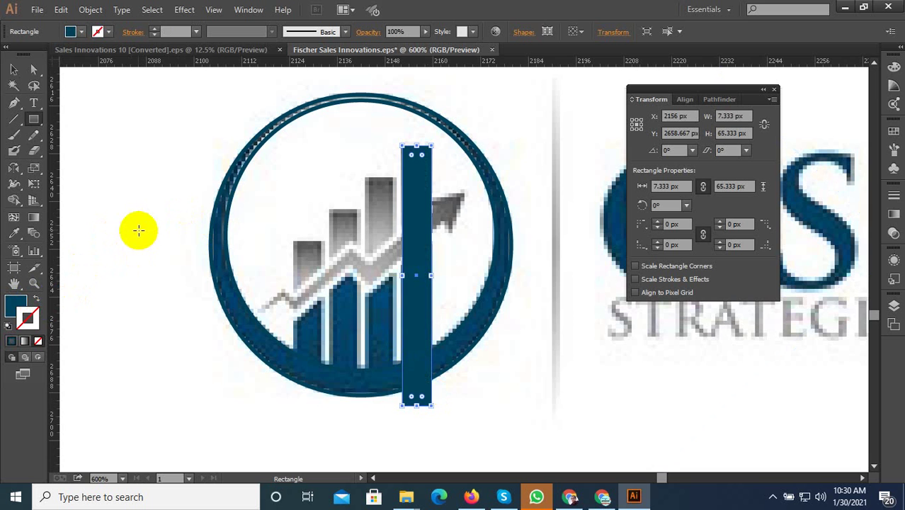
{"action": "key", "text": "shift+x"}
{"action": "left_click", "coordinate": [17, 69]}
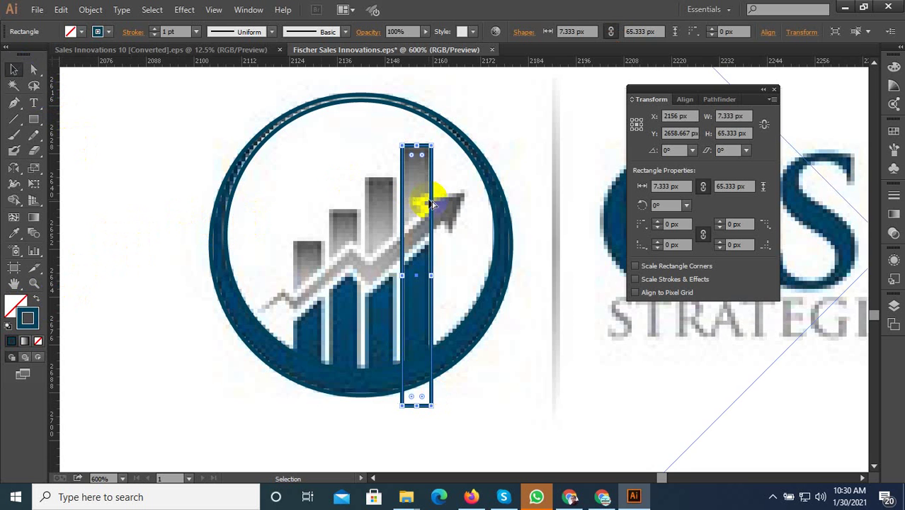
Alt-copy the rectangle left and repeat with Ctrl+D across the bars, deleting the extra copy.
{"action": "left_click_drag", "start_coordinate": [433, 206], "coordinate": [394, 212]}
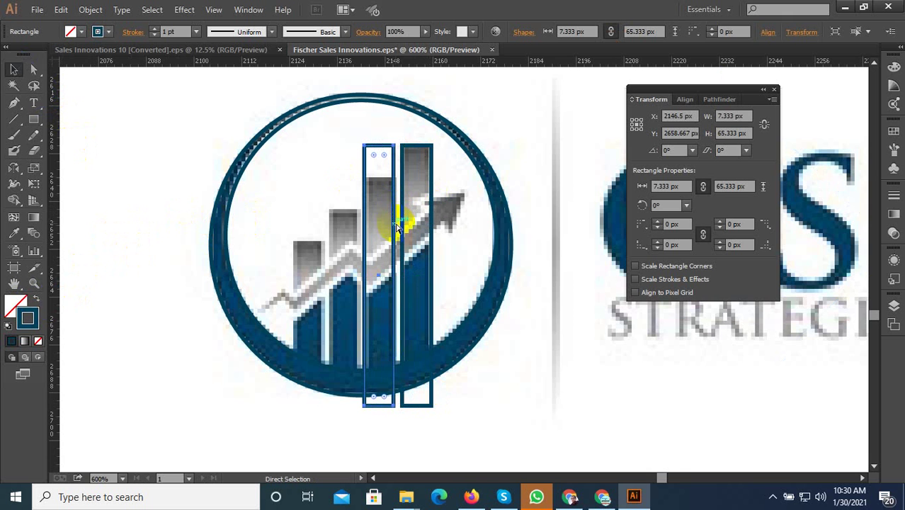
{"action": "key", "text": "ctrl+d"}
{"action": "key", "text": "ctrl+d"}
{"action": "key", "text": "ctrl+d"}
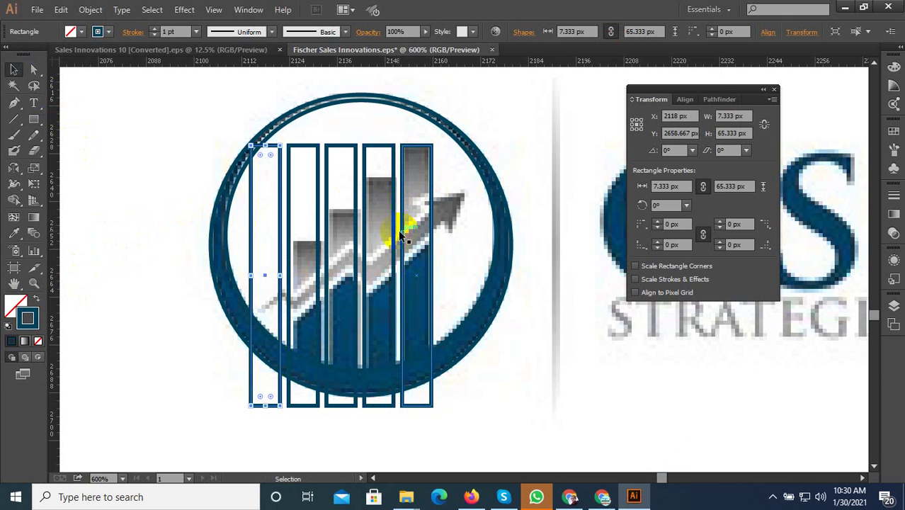
{"action": "key", "text": "Delete"}
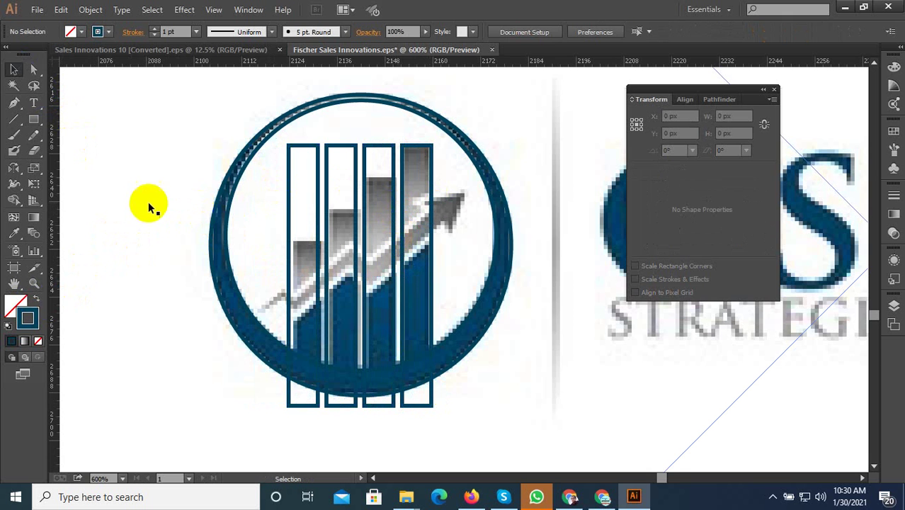
{"action": "left_click", "coordinate": [14, 69]}
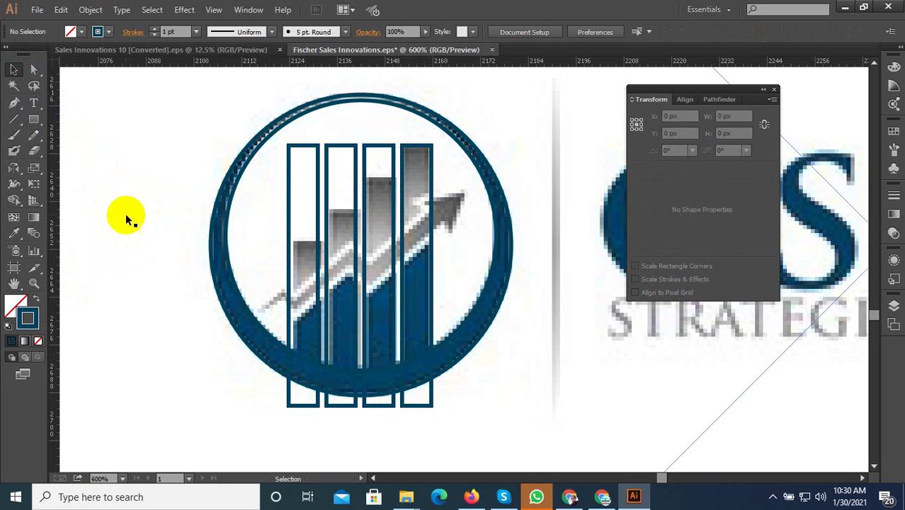
{"action": "left_click", "coordinate": [14, 103]}
{"action": "left_click", "coordinate": [312, 334]}
Pen-trace the zigzag arrow from tail to tip and back, then eyedrop the logo's grey into it.
{"action": "scroll", "coordinate": [314, 337], "scroll_direction": "up", "scroll_amount": 1}
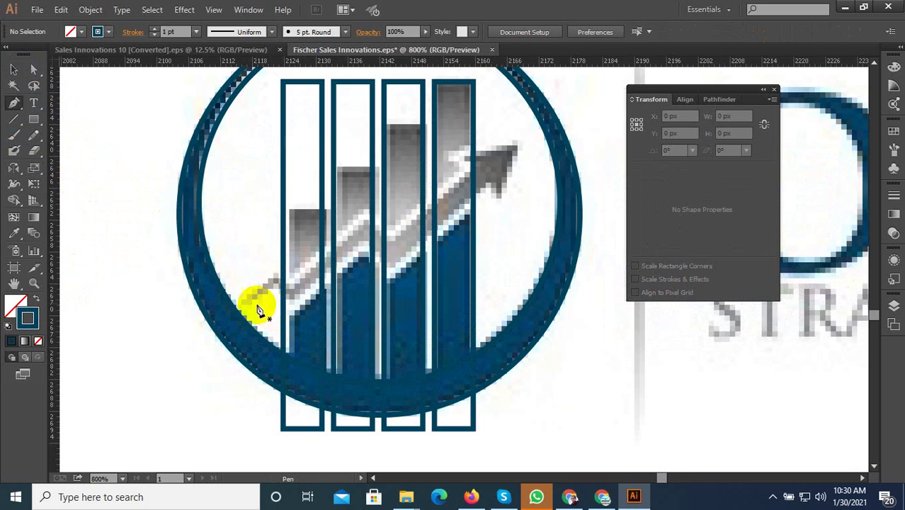
{"action": "mouse_move", "coordinate": [249, 302]}
{"action": "left_mouse_down"}
{"action": "mouse_move", "coordinate": [275, 279]}
{"action": "mouse_move", "coordinate": [292, 297]}
{"action": "mouse_move", "coordinate": [370, 224]}
{"action": "mouse_move", "coordinate": [392, 246]}
{"action": "left_mouse_up"}
{"action": "left_click", "coordinate": [390, 241]}
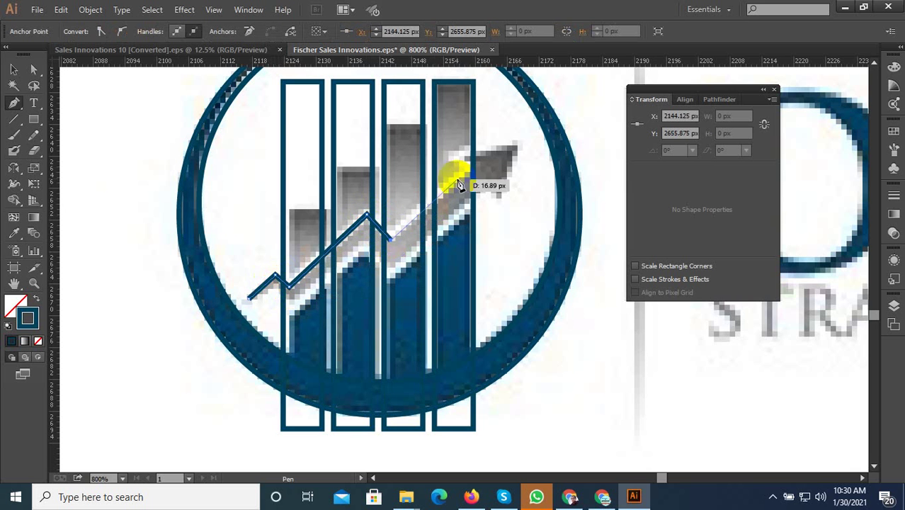
{"action": "left_click_drag", "start_coordinate": [457, 170], "coordinate": [461, 163]}
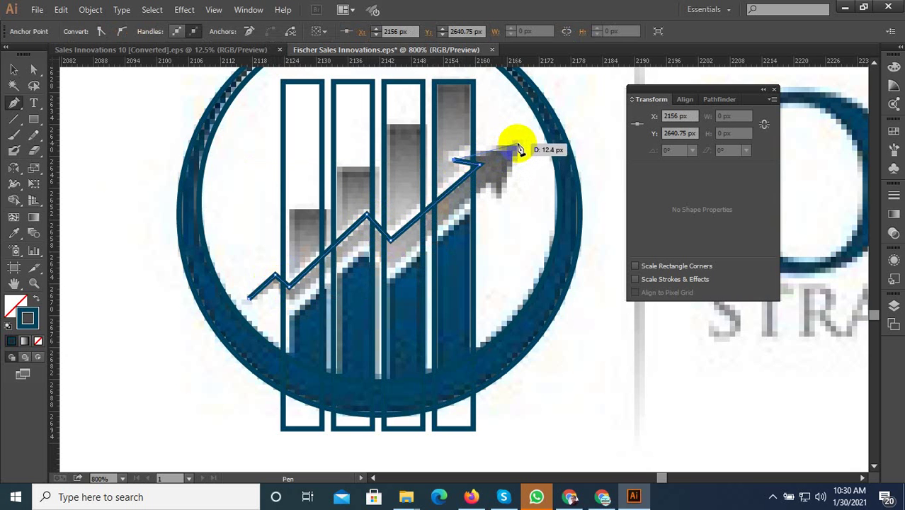
{"action": "mouse_move", "coordinate": [518, 144]}
{"action": "left_mouse_down"}
{"action": "mouse_move", "coordinate": [515, 188]}
{"action": "mouse_move", "coordinate": [501, 185]}
{"action": "mouse_move", "coordinate": [395, 272]}
{"action": "left_mouse_up"}
{"action": "left_click_drag", "start_coordinate": [368, 214], "coordinate": [367, 243]}
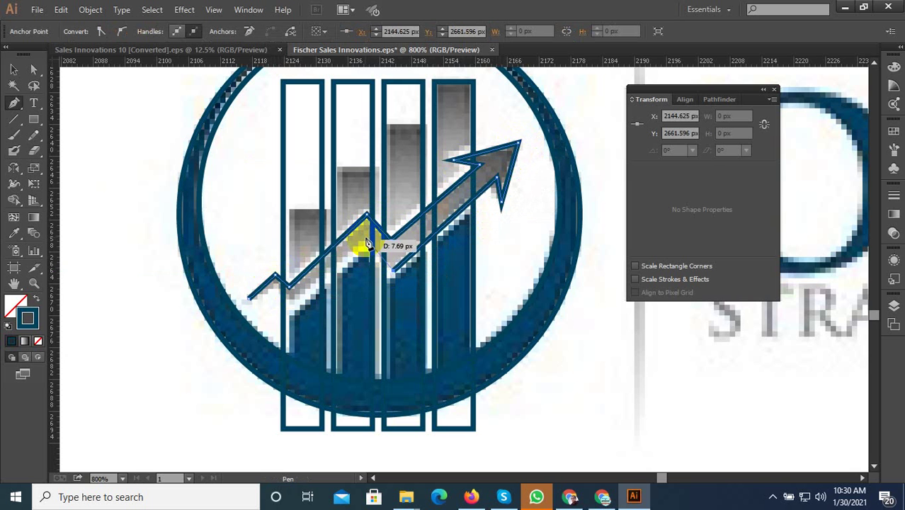
{"action": "mouse_move", "coordinate": [289, 287]}
{"action": "left_mouse_down"}
{"action": "mouse_move", "coordinate": [295, 306]}
{"action": "mouse_move", "coordinate": [277, 293]}
{"action": "mouse_move", "coordinate": [247, 297]}
{"action": "left_mouse_up"}
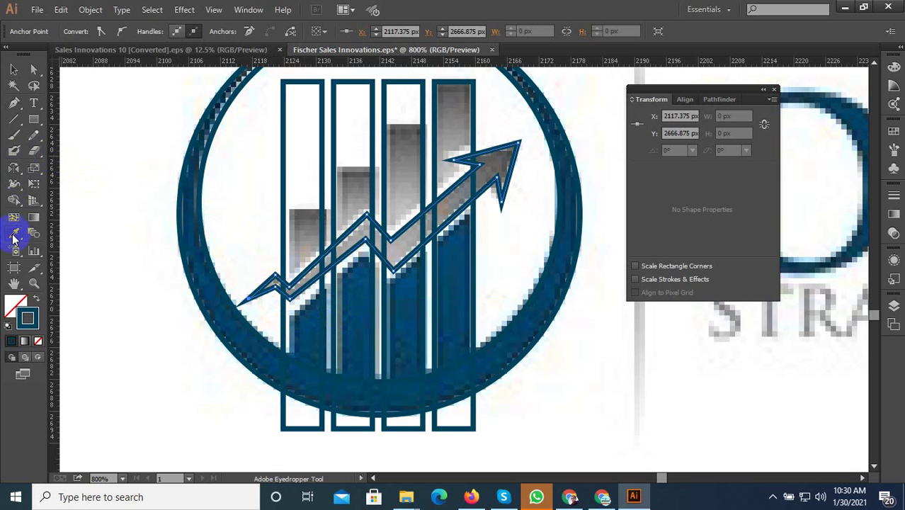
{"action": "left_click", "coordinate": [415, 202]}
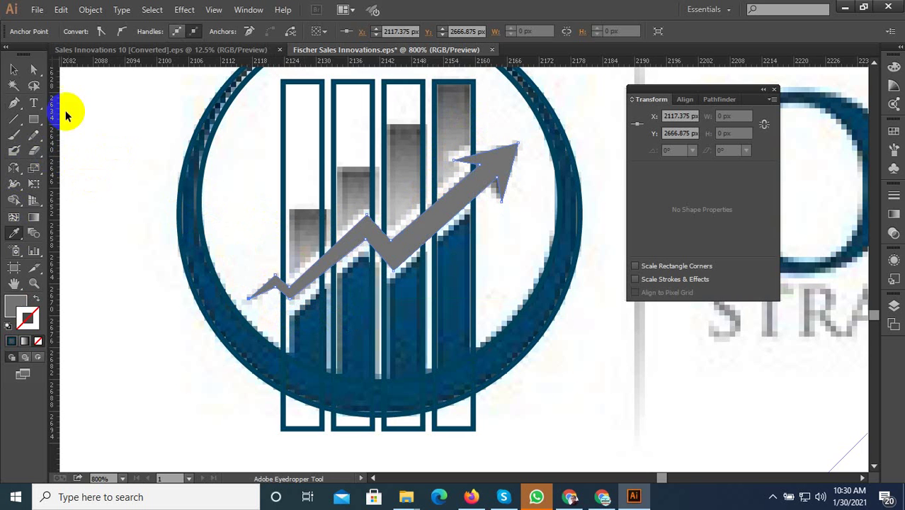
{"action": "left_click", "coordinate": [14, 70]}
Apply Object > Path > Offset Path of 2 px to the grey arrow with Preview on.
{"action": "left_click", "coordinate": [383, 246]}
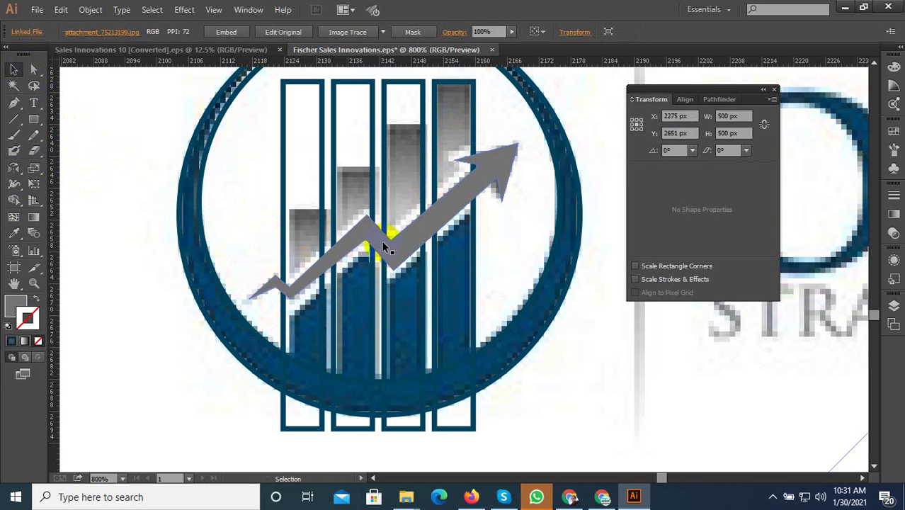
{"action": "left_click", "coordinate": [383, 246]}
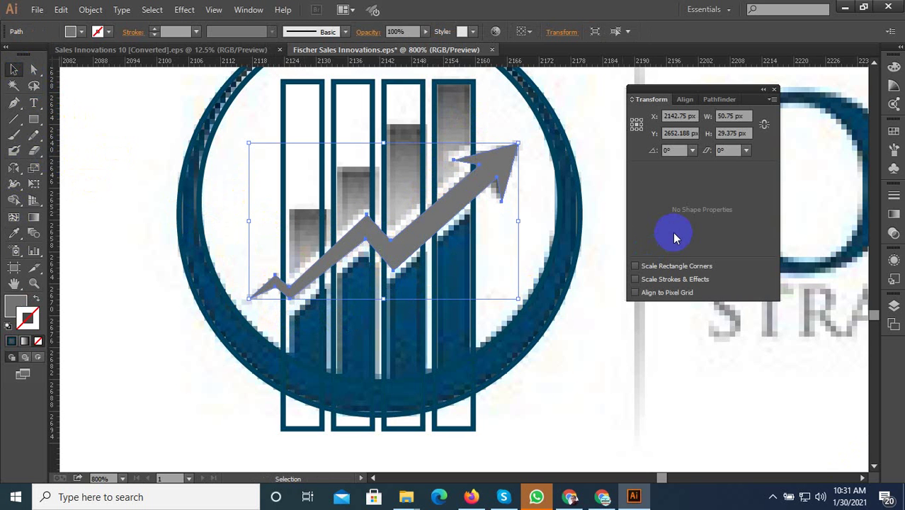
{"action": "left_click", "coordinate": [715, 99]}
{"action": "left_click", "coordinate": [61, 9]}
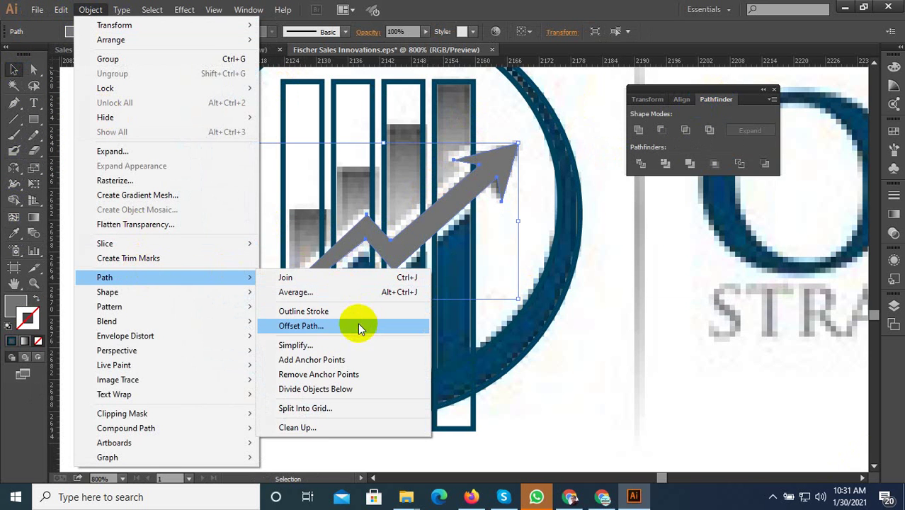
{"action": "left_click", "coordinate": [355, 323]}
{"action": "left_click", "coordinate": [642, 328]}
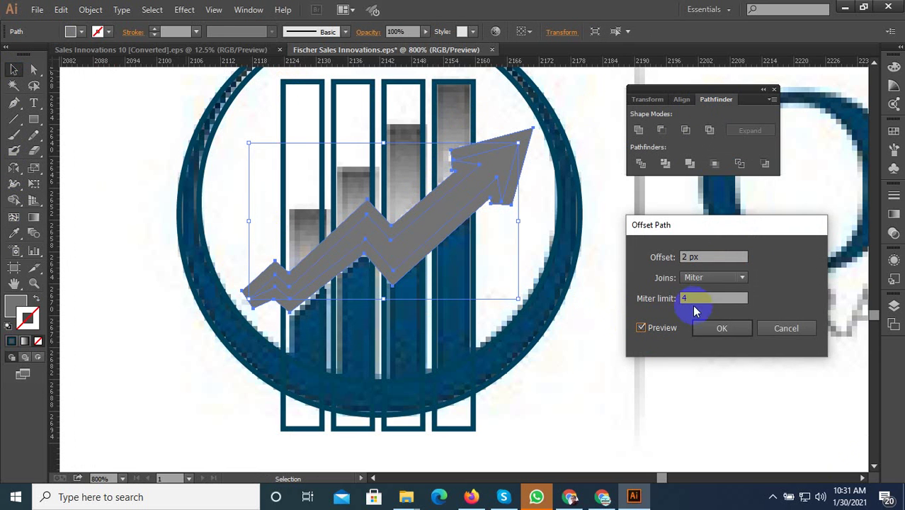
{"action": "left_click", "coordinate": [716, 257]}
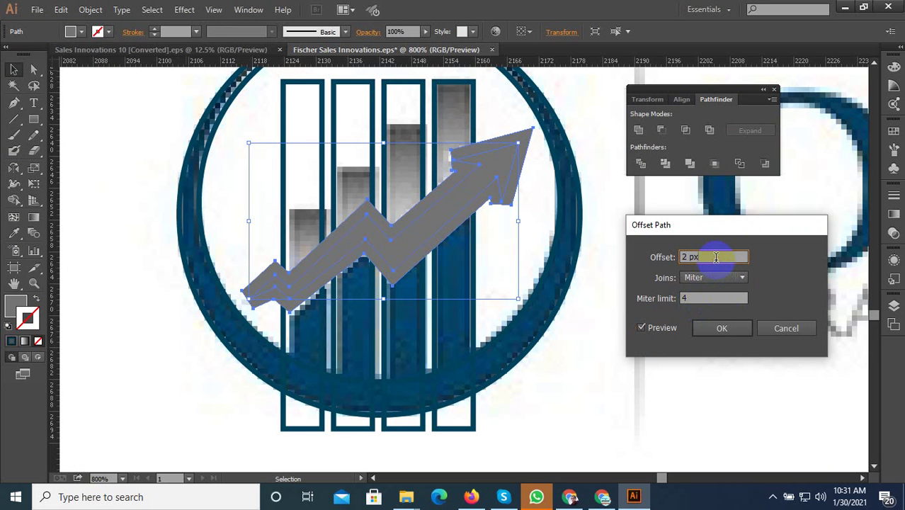
{"action": "left_click", "coordinate": [722, 328]}
{"action": "scroll", "coordinate": [414, 304], "scroll_direction": "down", "scroll_amount": 3}
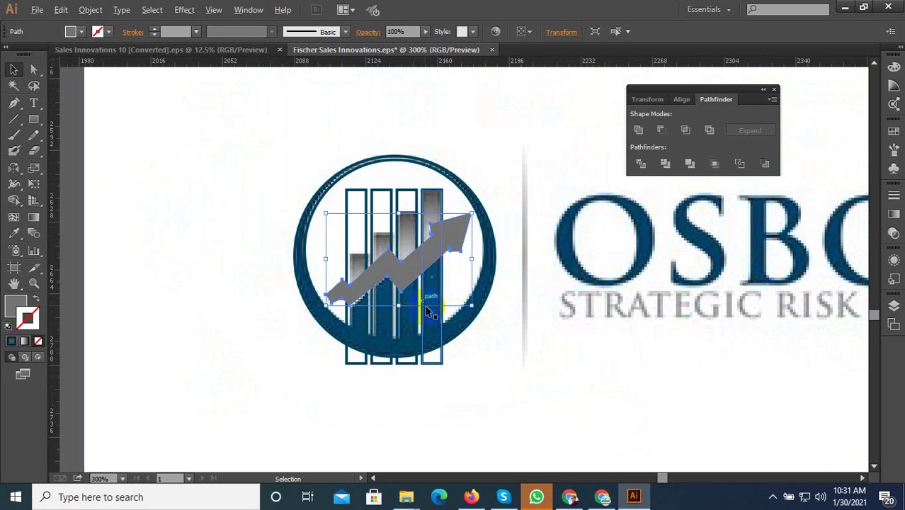
{"action": "scroll", "coordinate": [427, 312], "scroll_direction": "down", "scroll_amount": 3}
Move the reference image aside, duplicate the traced icon above, and select the lower copy's grey arrow.
{"action": "left_click_drag", "start_coordinate": [363, 353], "coordinate": [519, 356]}
{"action": "scroll", "coordinate": [454, 358], "scroll_direction": "up", "scroll_amount": 2}
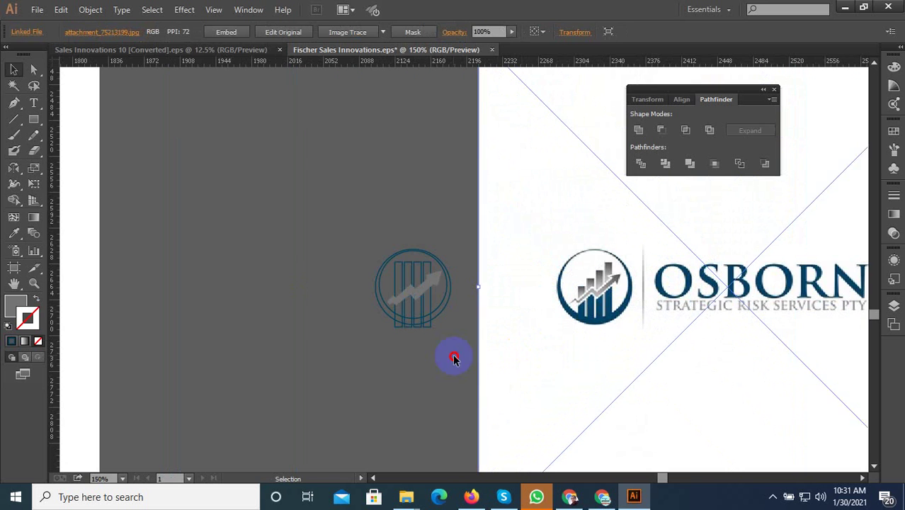
{"action": "left_click", "coordinate": [454, 359]}
{"action": "left_click_drag", "start_coordinate": [396, 287], "coordinate": [396, 192]}
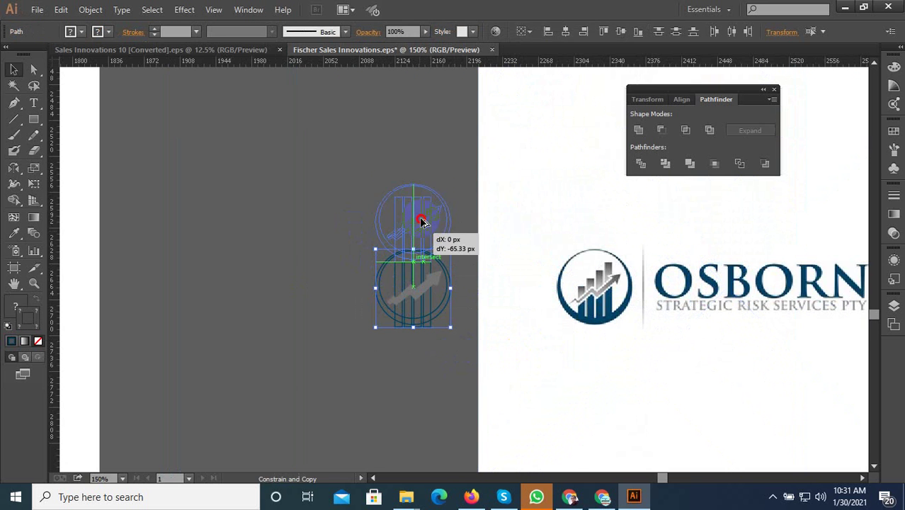
{"action": "left_click", "coordinate": [409, 368]}
{"action": "scroll", "coordinate": [419, 312], "scroll_direction": "up", "scroll_amount": 3}
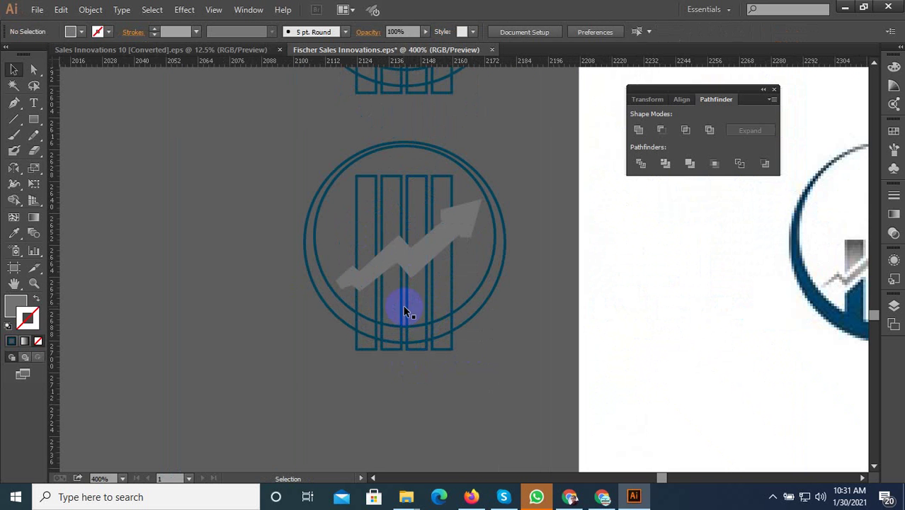
{"action": "left_click", "coordinate": [399, 244]}
{"action": "scroll", "coordinate": [438, 238], "scroll_direction": "up", "scroll_amount": 1}
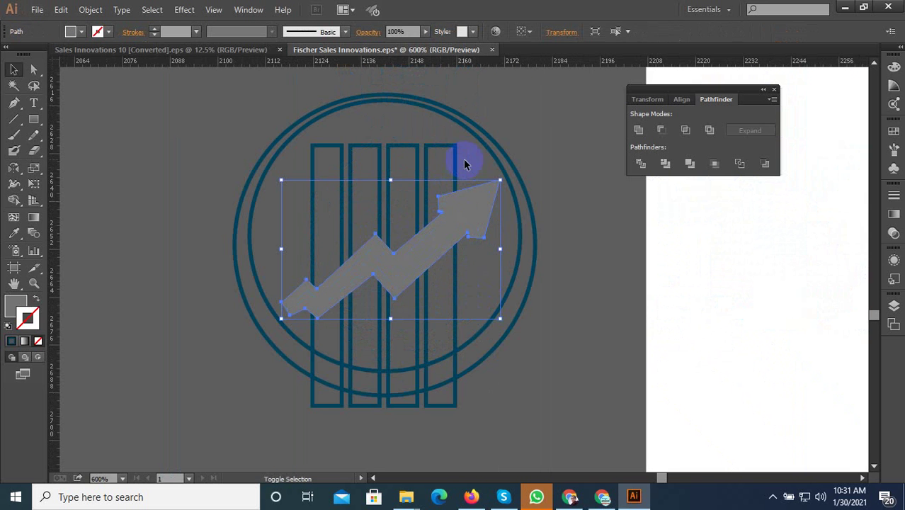
Divide the bars and arrow with Pathfinder, ungroup, and delete the small middle piece.
{"action": "left_click", "coordinate": [328, 172], "text": "shift"}
{"action": "left_click", "coordinate": [635, 173]}
{"action": "right_click", "coordinate": [443, 213]}
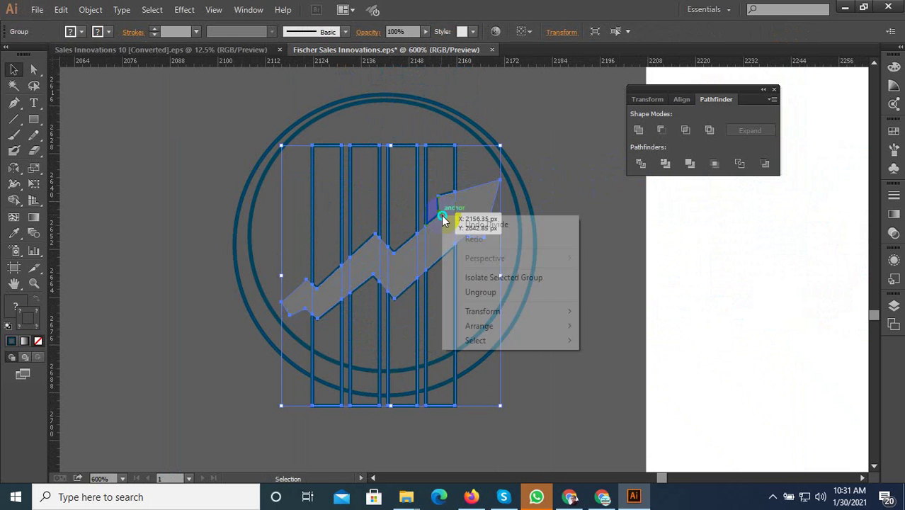
{"action": "left_click", "coordinate": [504, 293]}
{"action": "left_click", "coordinate": [479, 289]}
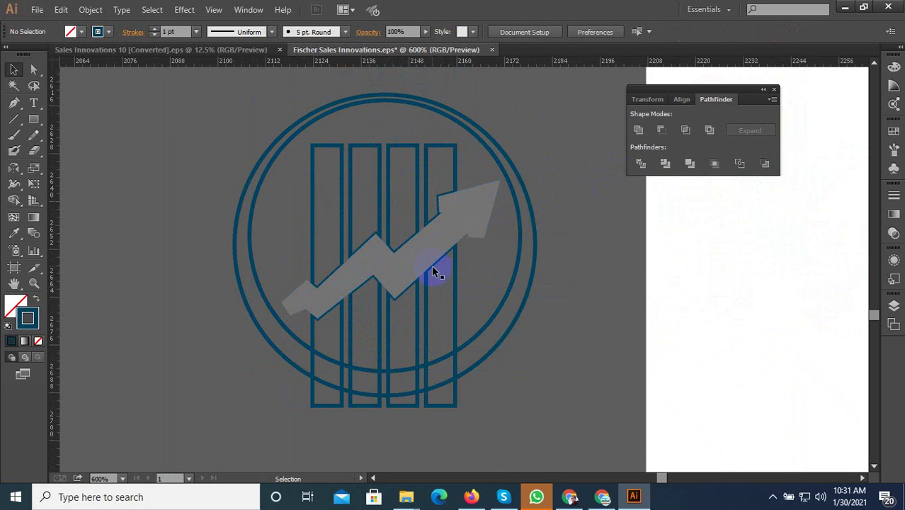
{"action": "left_click", "coordinate": [430, 268]}
{"action": "key", "text": "Delete"}
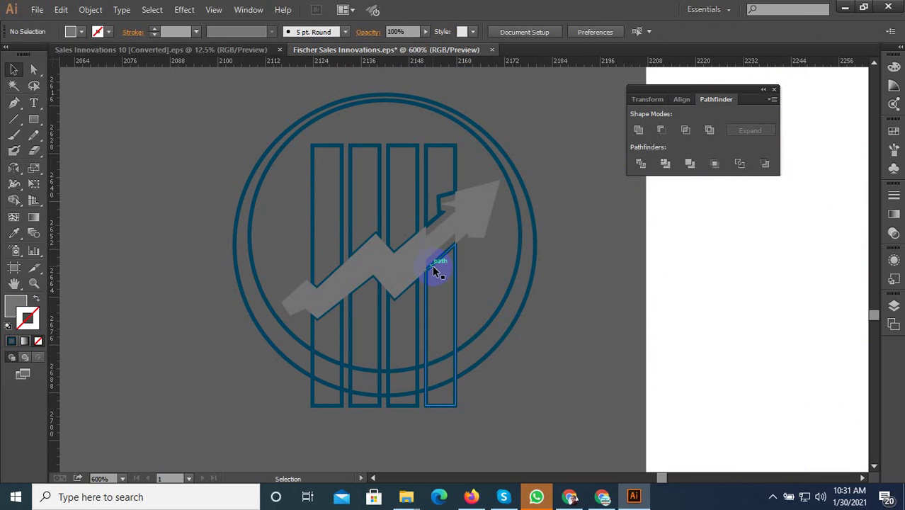
{"action": "left_click", "coordinate": [445, 274]}
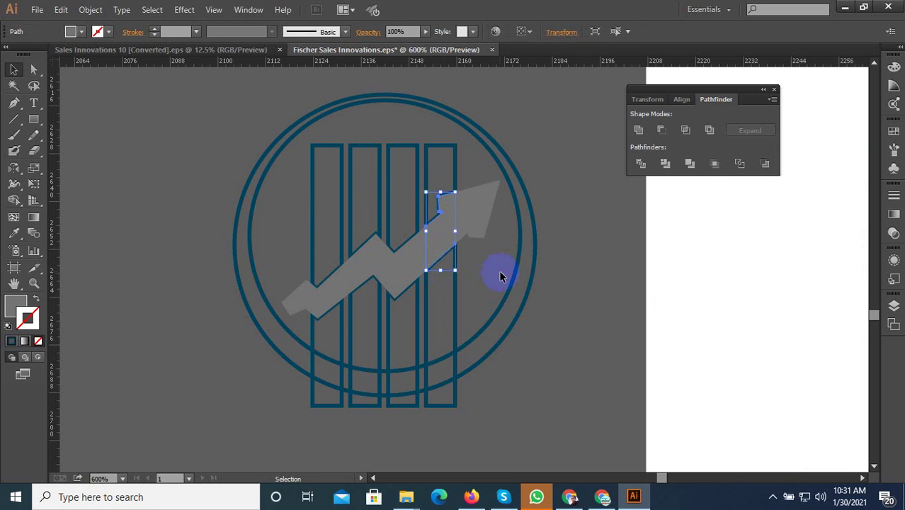
{"action": "left_click", "coordinate": [498, 270]}
Undo a divide of all artwork, then divide only the bars and arrow and ungroup the pieces.
{"action": "key", "text": "ctrl+a"}
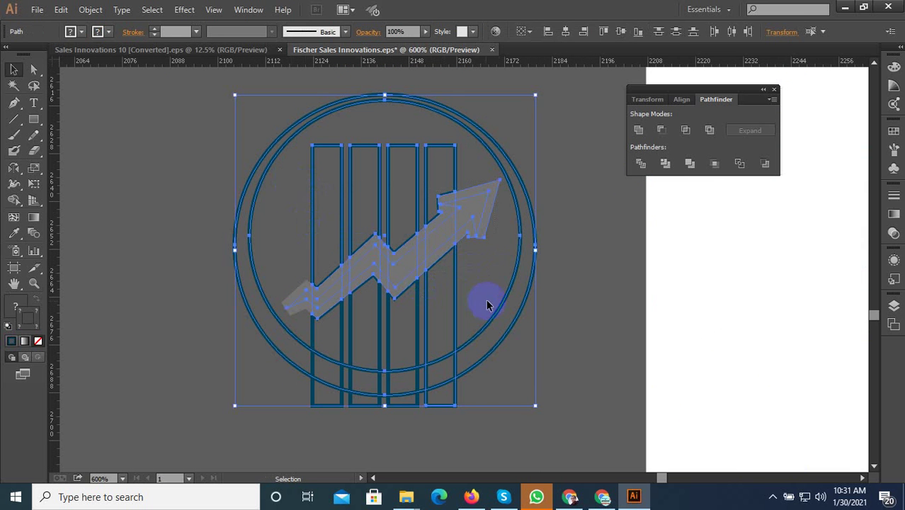
{"action": "left_click", "coordinate": [320, 209]}
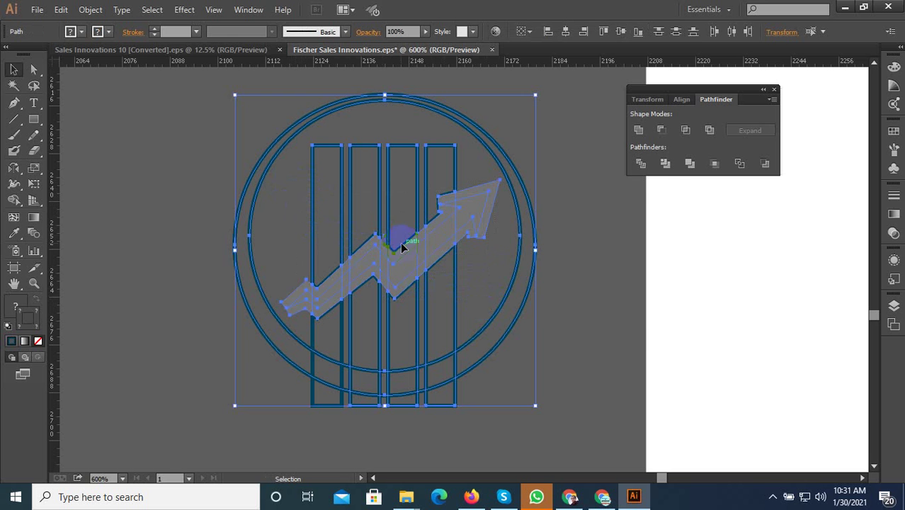
{"action": "left_click", "coordinate": [666, 164]}
{"action": "left_click", "coordinate": [636, 168]}
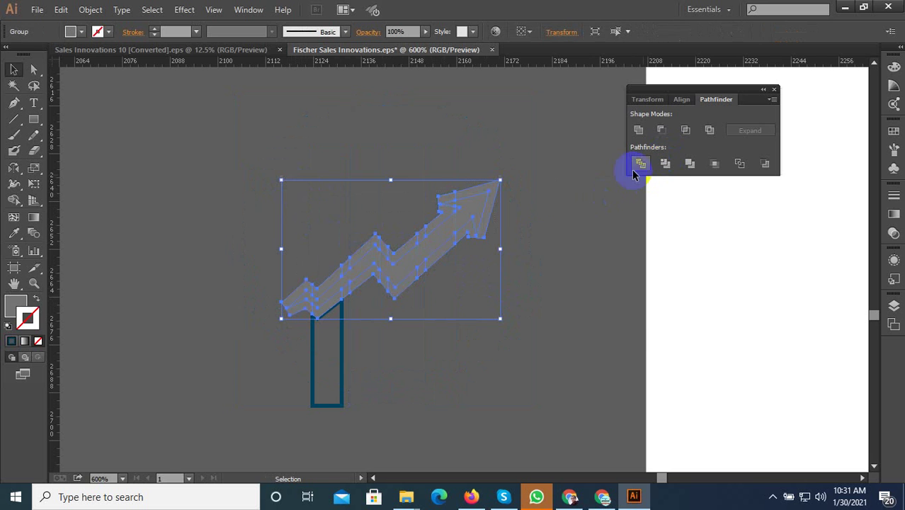
{"action": "left_click", "coordinate": [475, 280]}
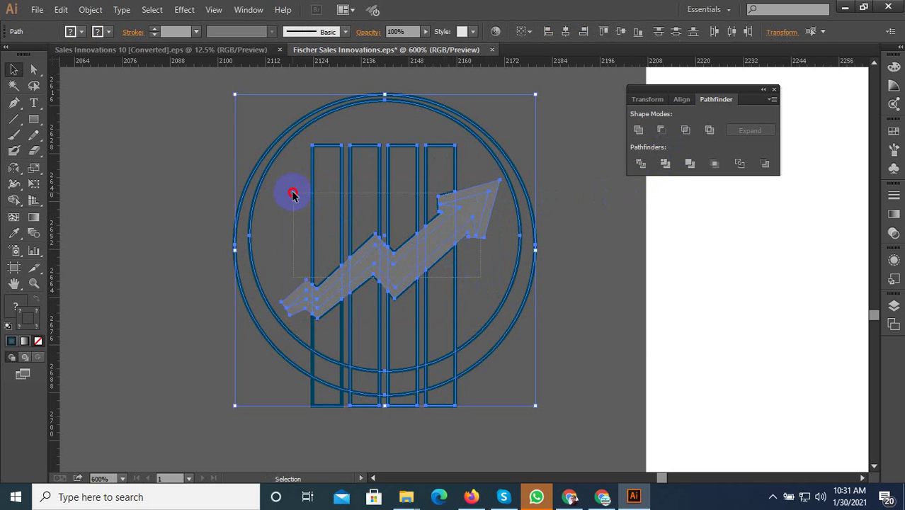
{"action": "left_click_drag", "start_coordinate": [282, 181], "coordinate": [227, 147]}
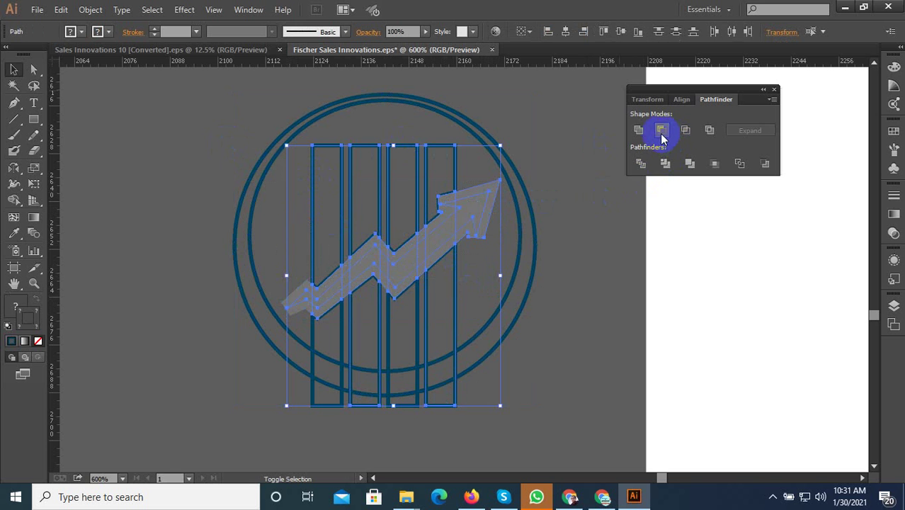
{"action": "left_click", "coordinate": [640, 163]}
{"action": "right_click", "coordinate": [429, 246]}
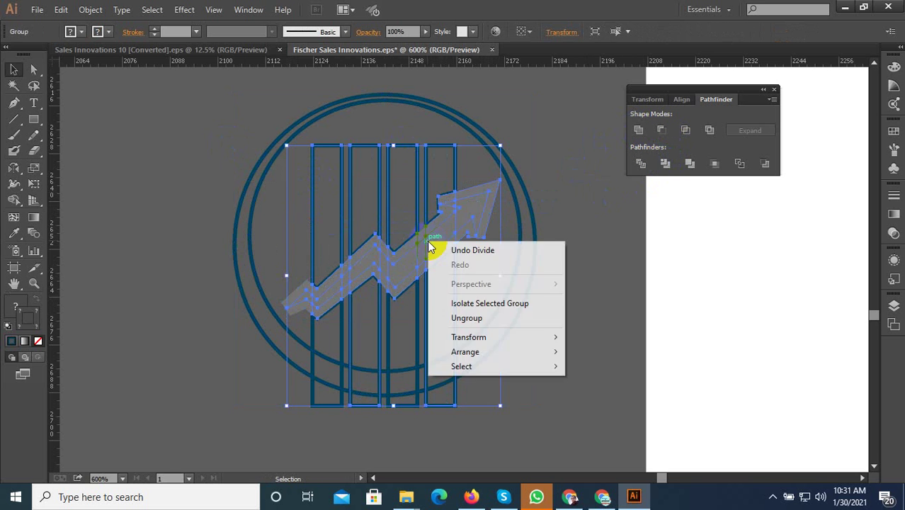
{"action": "left_click", "coordinate": [467, 318]}
{"action": "left_click", "coordinate": [485, 286]}
Delete the leftover divided scraps at the arrow tail, zigzag apex and arrowhead.
{"action": "left_click", "coordinate": [293, 319], "text": "ctrl"}
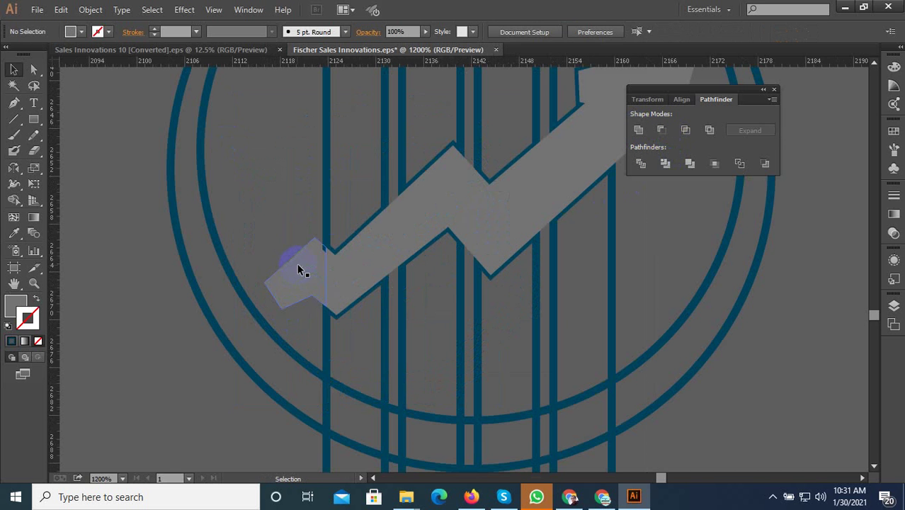
{"action": "left_click", "coordinate": [296, 262]}
{"action": "key", "text": "Delete"}
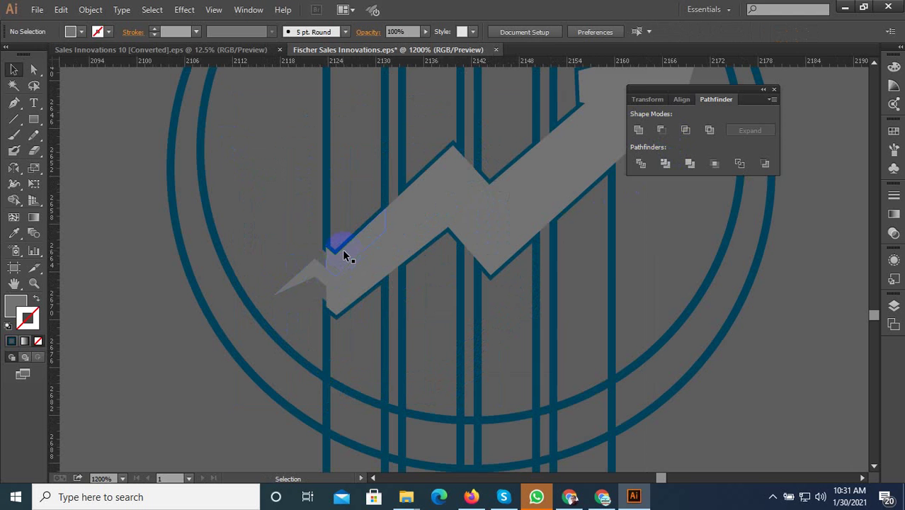
{"action": "left_click", "coordinate": [397, 216]}
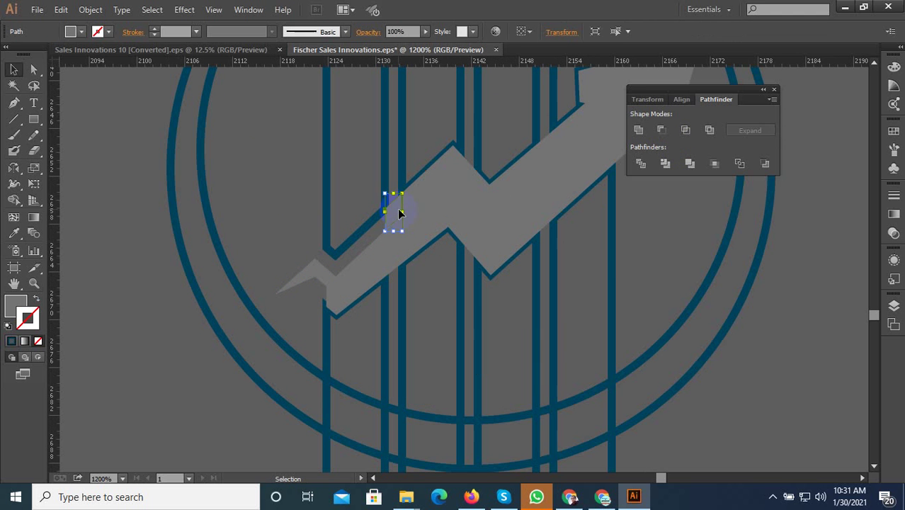
{"action": "left_click", "coordinate": [434, 176]}
{"action": "key", "text": "Delete"}
{"action": "left_click", "coordinate": [459, 173]}
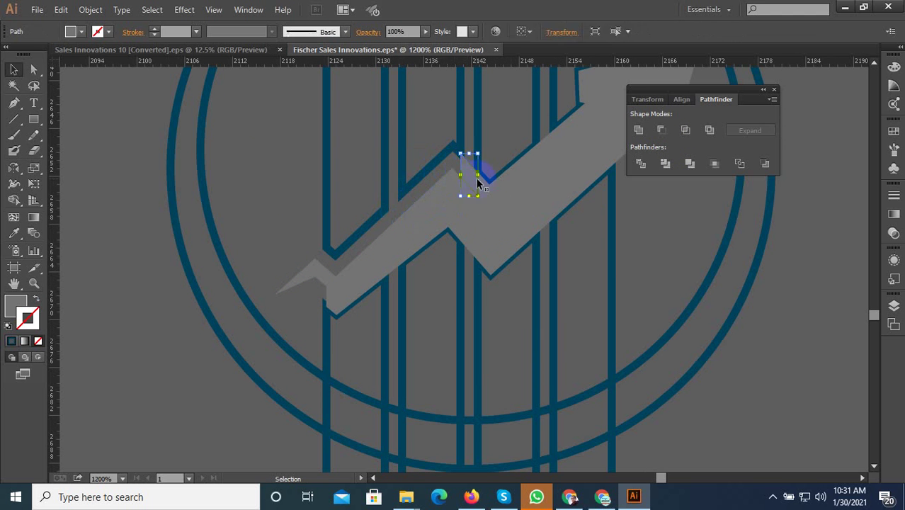
{"action": "key", "text": "Delete"}
{"action": "left_click", "coordinate": [508, 175]}
{"action": "key", "text": "Delete"}
Select the arrowhead to check it is intact, then deselect.
{"action": "scroll", "coordinate": [587, 211], "scroll_direction": "up", "scroll_amount": 2}
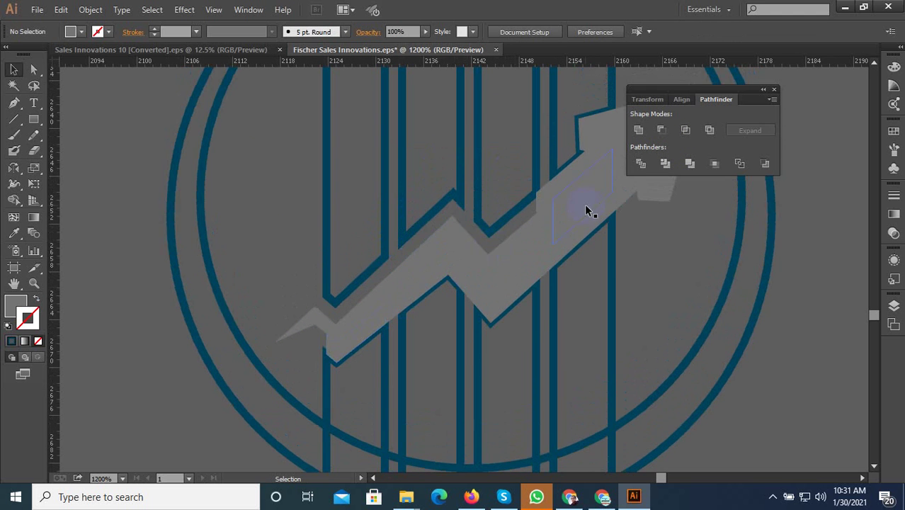
{"action": "left_click", "coordinate": [593, 155]}
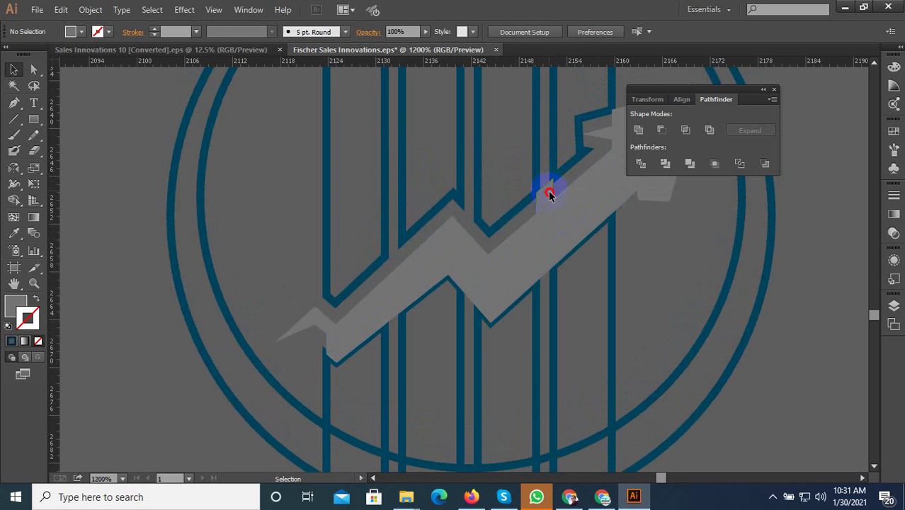
{"action": "scroll", "coordinate": [241, 337], "scroll_direction": "down", "scroll_amount": 4}
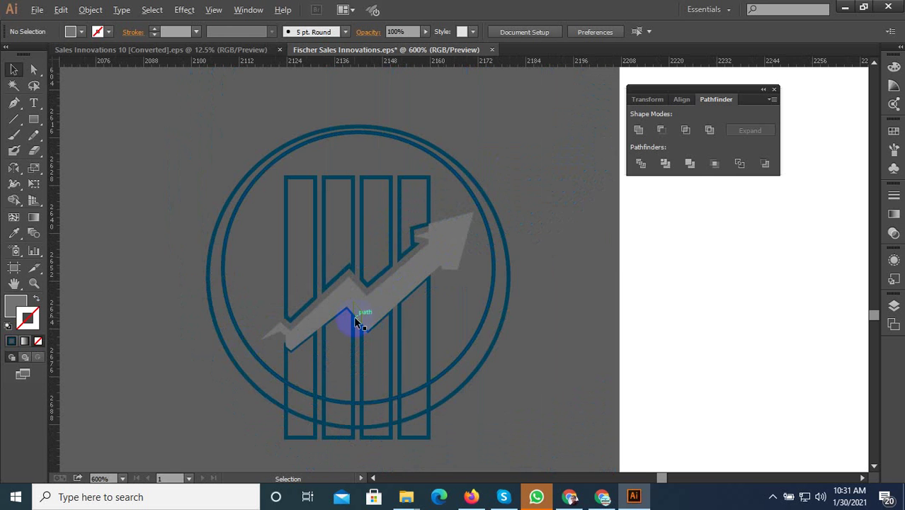
{"action": "scroll", "coordinate": [353, 316], "scroll_direction": "up", "scroll_amount": 3}
{"action": "left_click", "coordinate": [476, 190]}
{"action": "left_click", "coordinate": [504, 259]}
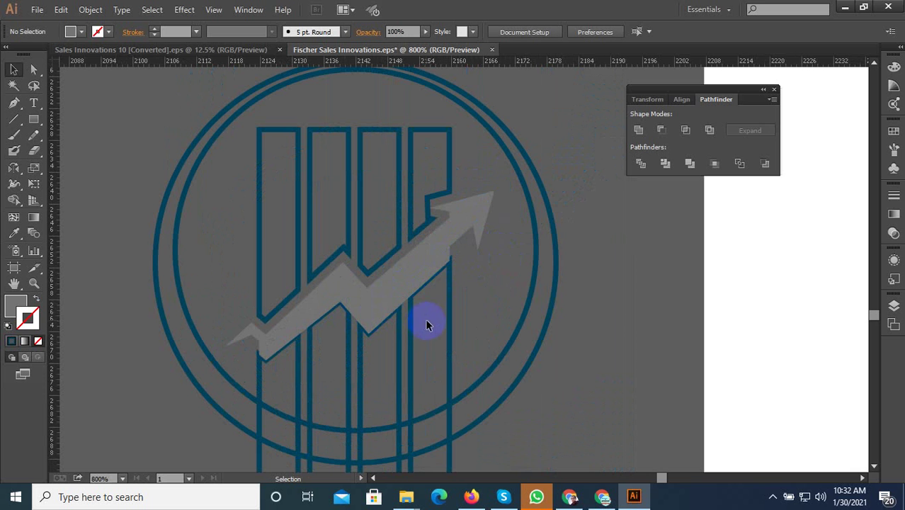
{"action": "left_click", "coordinate": [452, 263]}
{"action": "scroll", "coordinate": [265, 371], "scroll_direction": "down", "scroll_amount": 2}
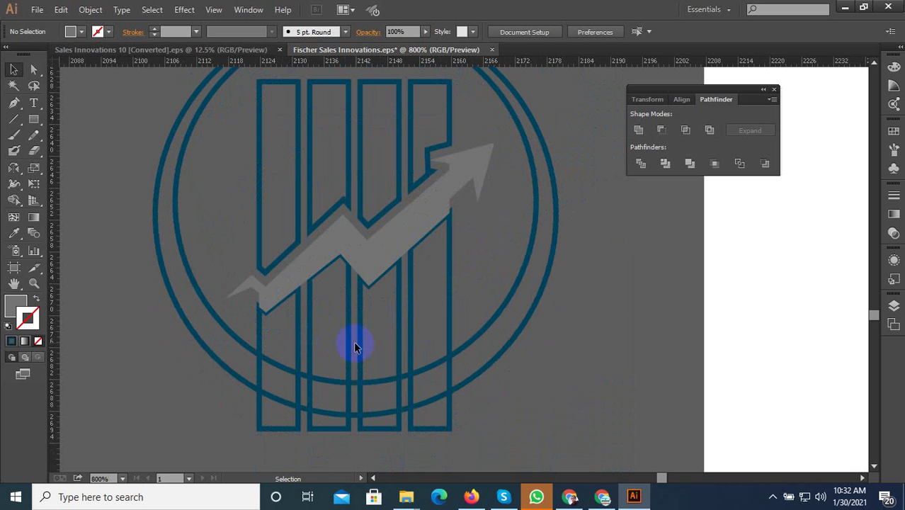
Divide the inner circle with the lower bars, ungroup, and delete the bar ends below the circle.
{"action": "left_click", "coordinate": [458, 350]}
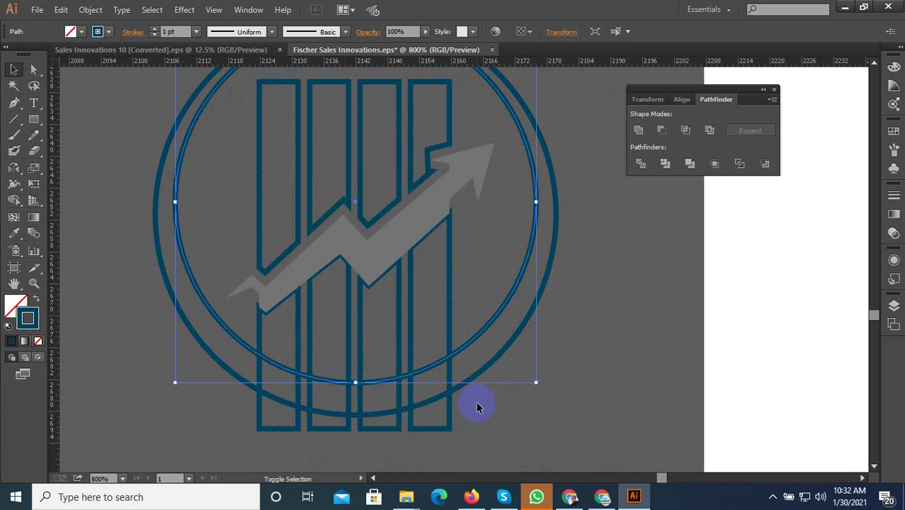
{"action": "left_click_drag", "start_coordinate": [283, 457], "coordinate": [396, 431]}
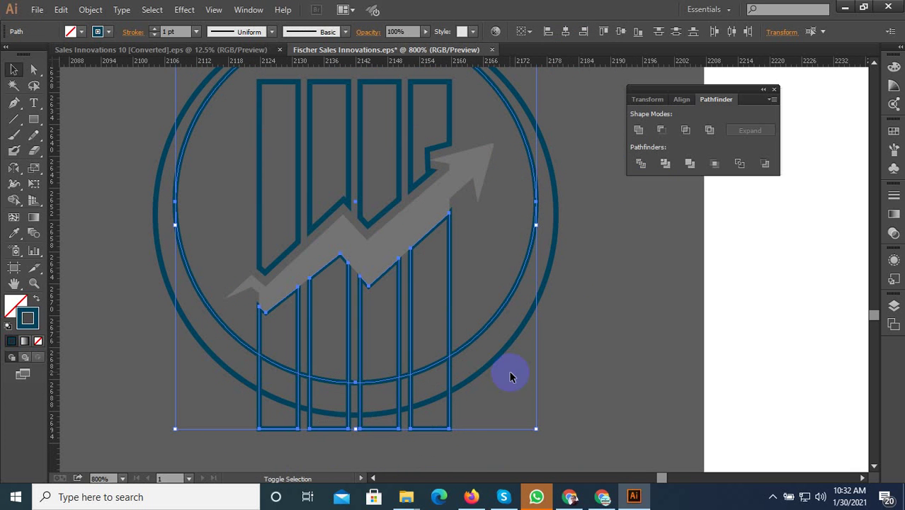
{"action": "left_click", "coordinate": [637, 165]}
{"action": "right_click", "coordinate": [403, 300]}
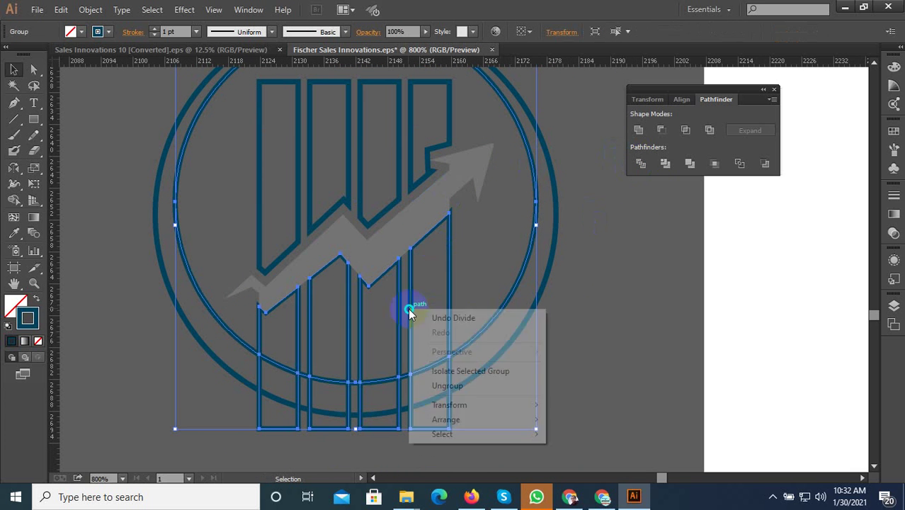
{"action": "left_click", "coordinate": [446, 387]}
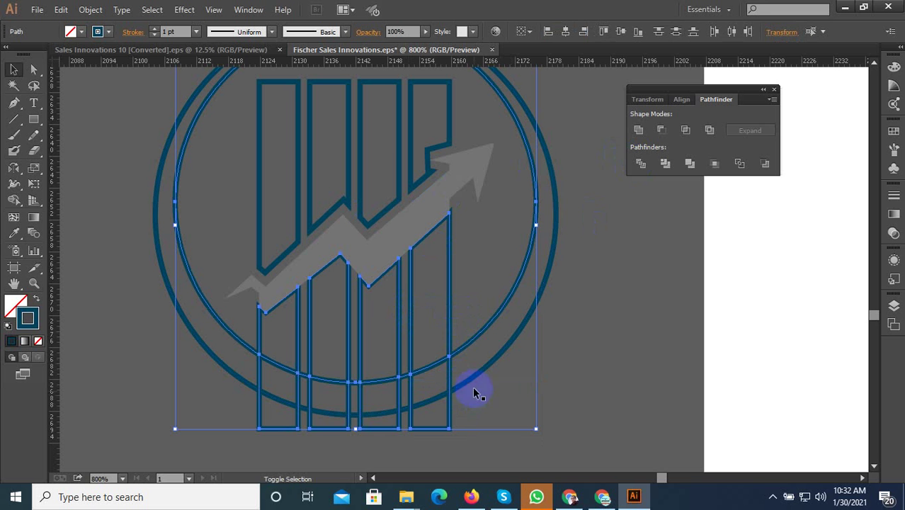
{"action": "left_click_drag", "start_coordinate": [457, 317], "coordinate": [299, 326]}
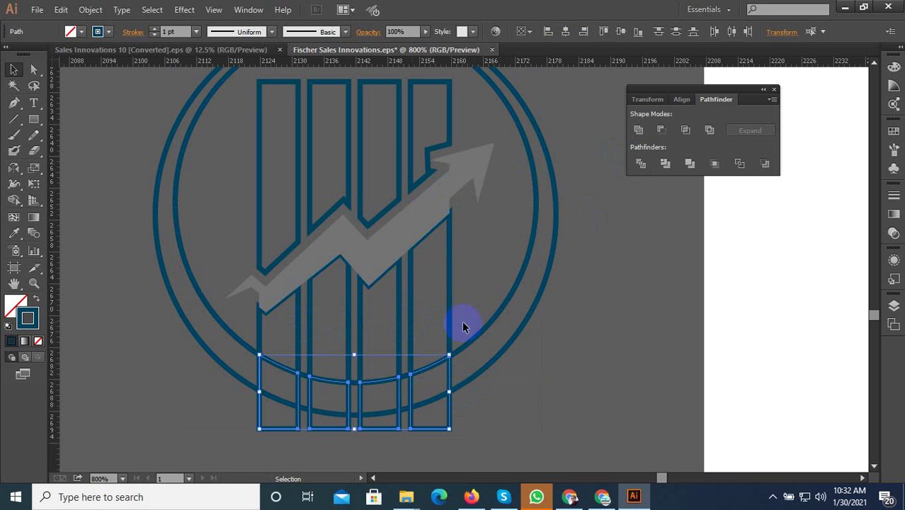
{"action": "key", "text": "Delete"}
Place a copy of the whole lower logo to its left.
{"action": "scroll", "coordinate": [401, 394], "scroll_direction": "down", "scroll_amount": 2}
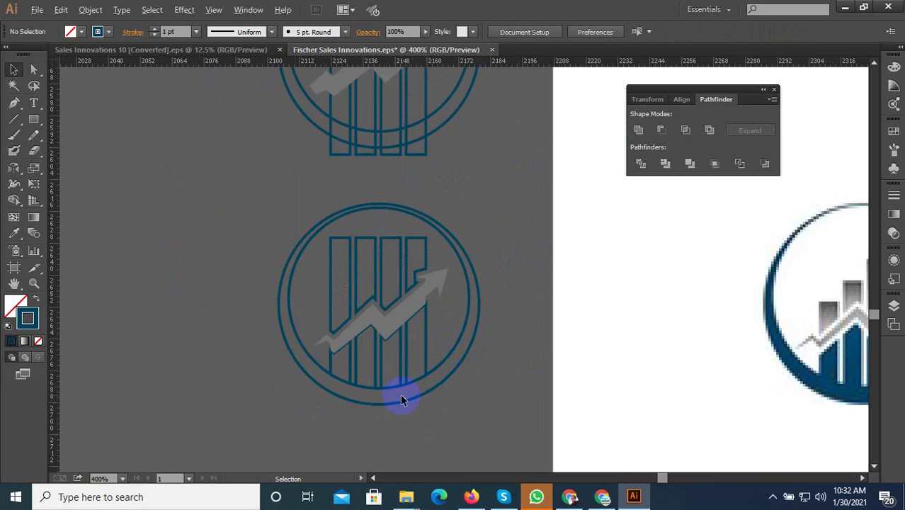
{"action": "scroll", "coordinate": [414, 319], "scroll_direction": "up", "scroll_amount": 1}
{"action": "scroll", "coordinate": [408, 323], "scroll_direction": "up", "scroll_amount": 1}
{"action": "scroll", "coordinate": [428, 325], "scroll_direction": "down", "scroll_amount": 2}
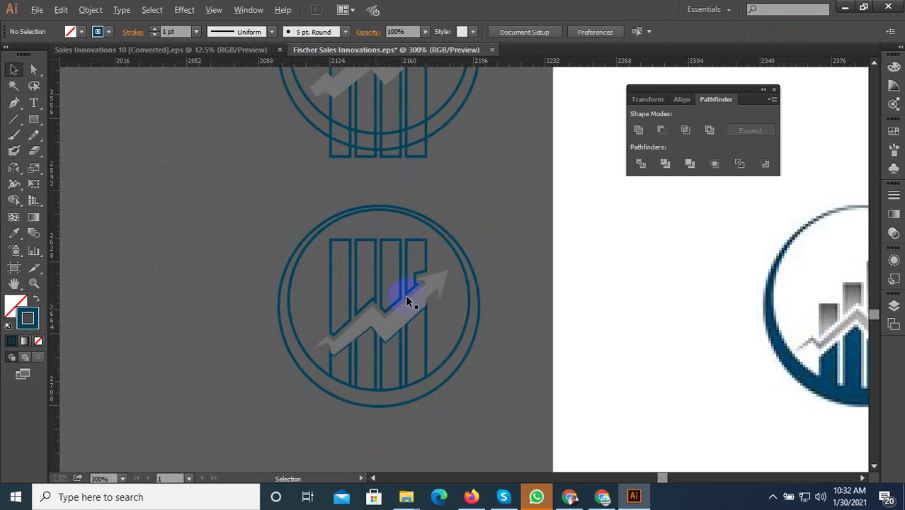
{"action": "scroll", "coordinate": [418, 277], "scroll_direction": "down", "scroll_amount": 1}
{"action": "left_click_drag", "start_coordinate": [443, 243], "coordinate": [279, 390]}
{"action": "left_click_drag", "start_coordinate": [373, 313], "coordinate": [376, 316]}
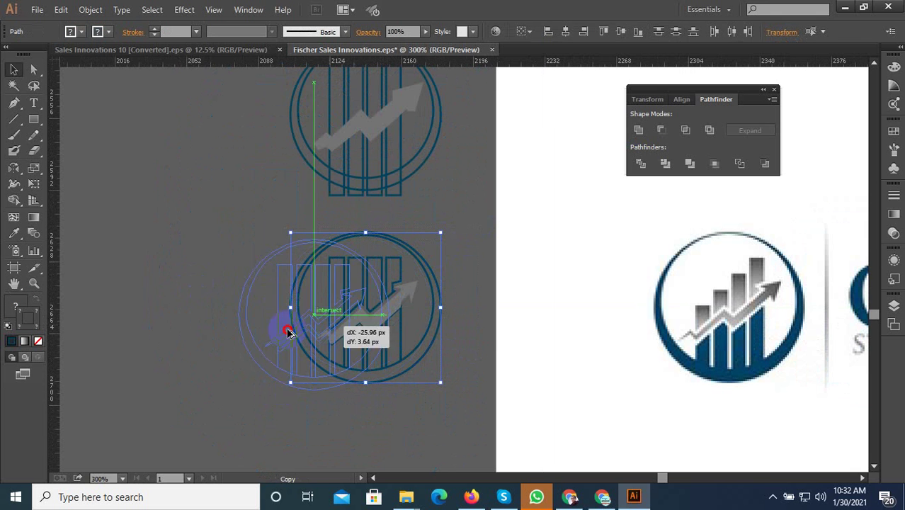
{"action": "left_click_drag", "start_coordinate": [388, 328], "coordinate": [184, 328]}
{"action": "left_click", "coordinate": [360, 334]}
Fill the inner circle with the blue sampled from the reference logo.
{"action": "scroll", "coordinate": [455, 324], "scroll_direction": "up", "scroll_amount": 2}
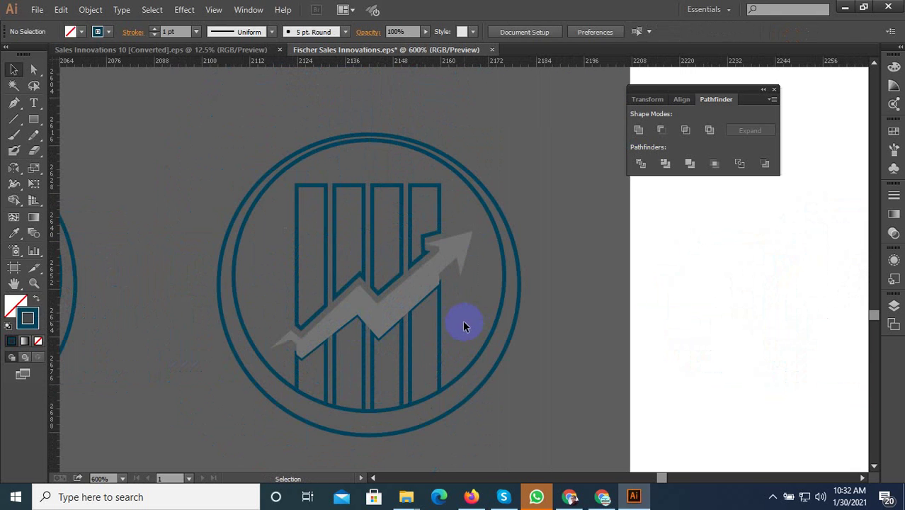
{"action": "left_click", "coordinate": [303, 360]}
{"action": "left_click", "coordinate": [13, 233]}
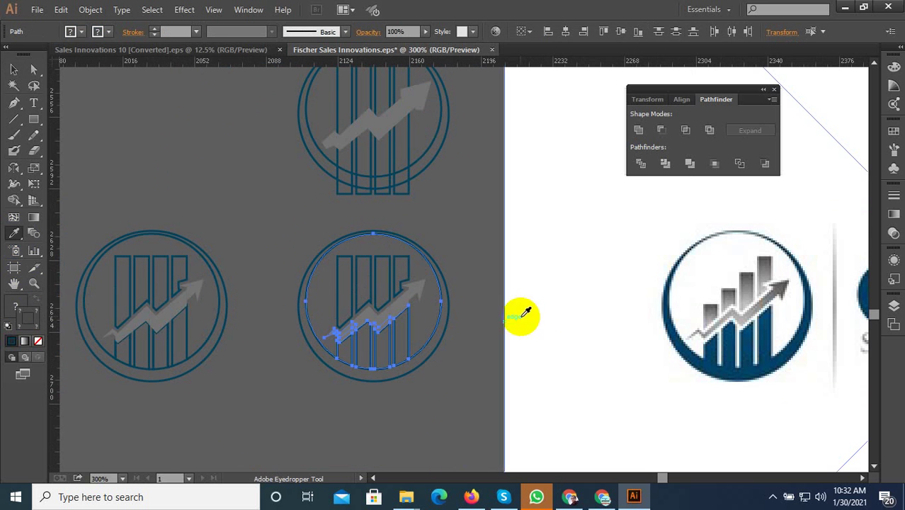
{"action": "scroll", "coordinate": [383, 316], "scroll_direction": "down", "scroll_amount": 2}
{"action": "left_click", "coordinate": [712, 352]}
{"action": "left_click", "coordinate": [13, 69]}
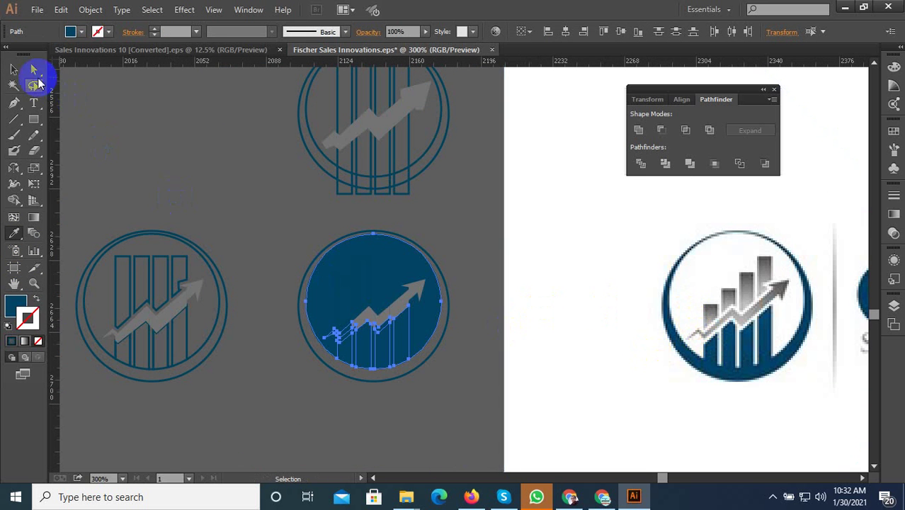
Move the blue circle off the logo and back onto its centre.
{"action": "left_click", "coordinate": [366, 273]}
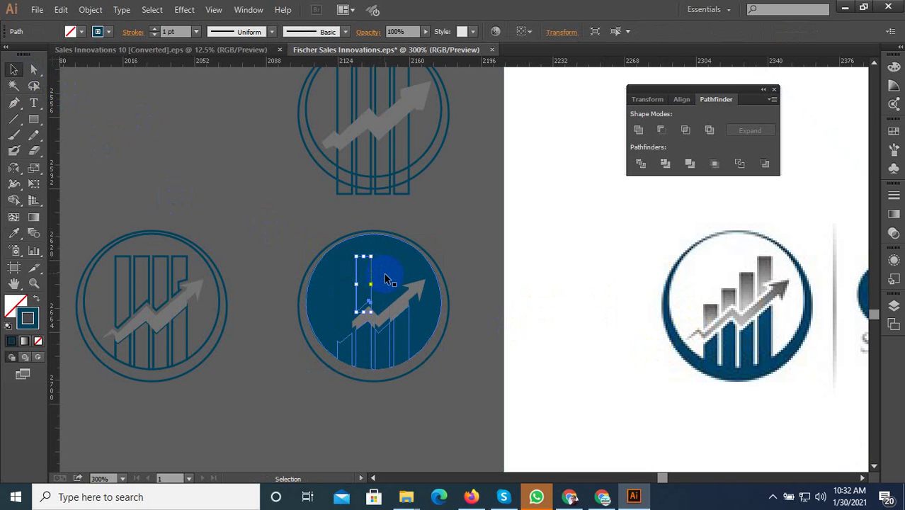
{"action": "left_click_drag", "start_coordinate": [376, 245], "coordinate": [310, 347]}
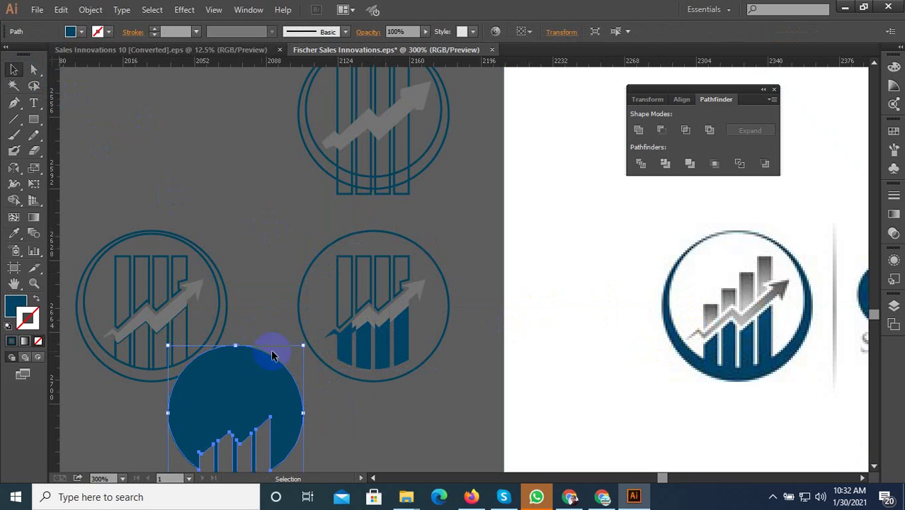
{"action": "left_click_drag", "start_coordinate": [347, 343], "coordinate": [390, 309]}
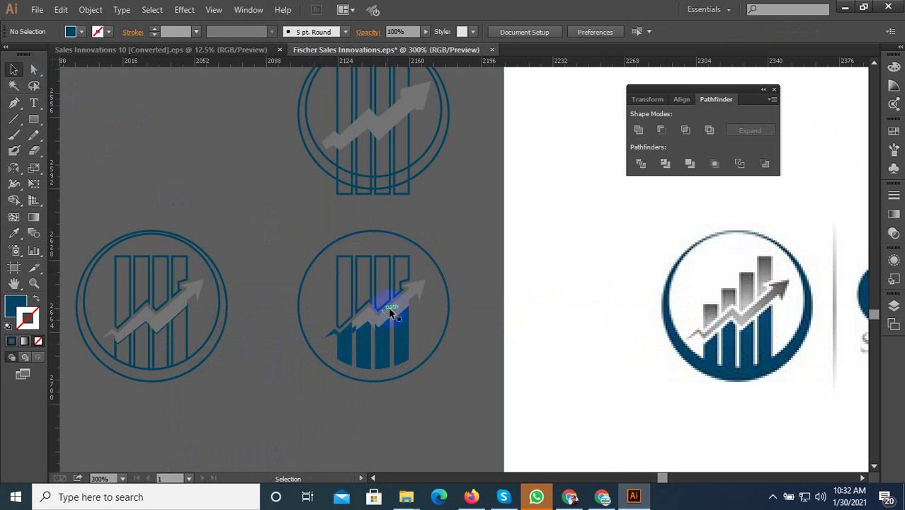
{"action": "scroll", "coordinate": [390, 309], "scroll_direction": "up", "scroll_amount": 3}
{"action": "scroll", "coordinate": [410, 362], "scroll_direction": "up", "scroll_amount": 1}
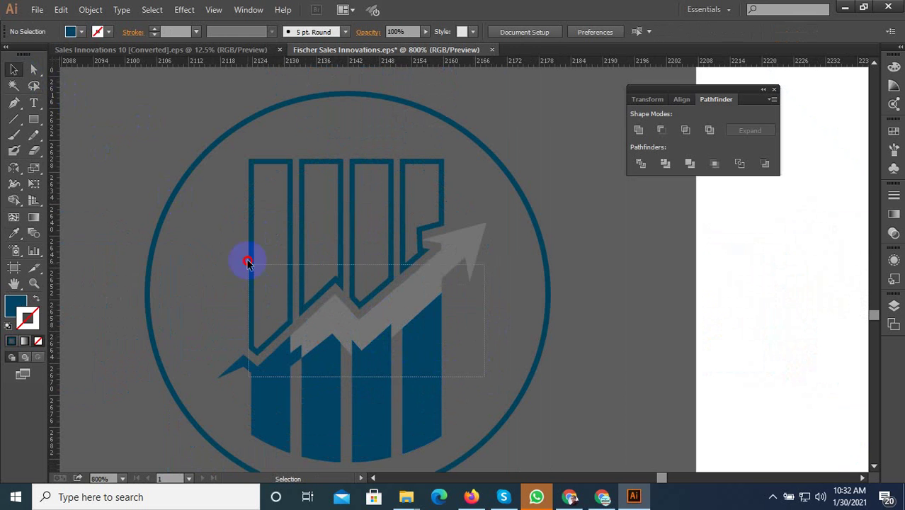
{"action": "left_click", "coordinate": [298, 236]}
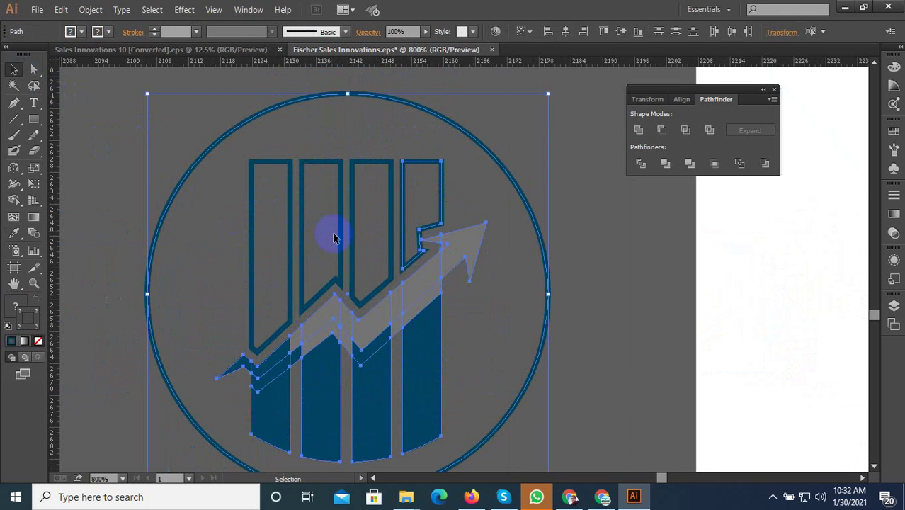
{"action": "scroll", "coordinate": [267, 199], "scroll_direction": "down", "scroll_amount": 2}
{"action": "left_click_drag", "start_coordinate": [383, 219], "coordinate": [371, 272]}
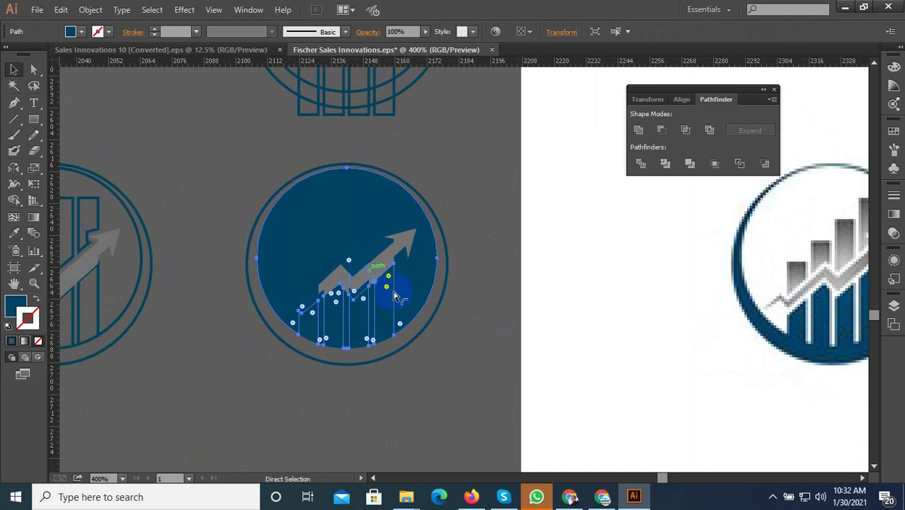
Swap the circle's fill and stroke so it becomes an outline, then deselect.
{"action": "key", "text": "v"}
{"action": "left_click", "coordinate": [363, 227]}
{"action": "left_click", "coordinate": [28, 317]}
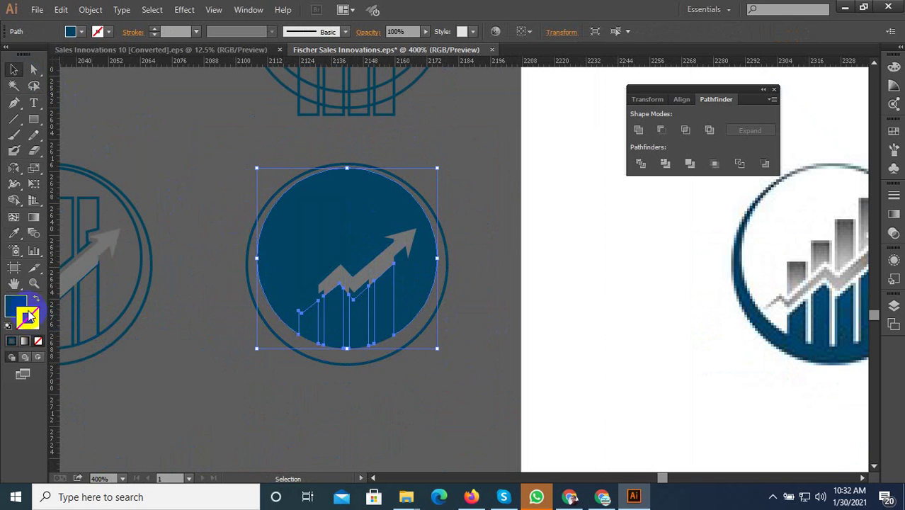
{"action": "left_click", "coordinate": [38, 301]}
{"action": "left_click", "coordinate": [290, 369]}
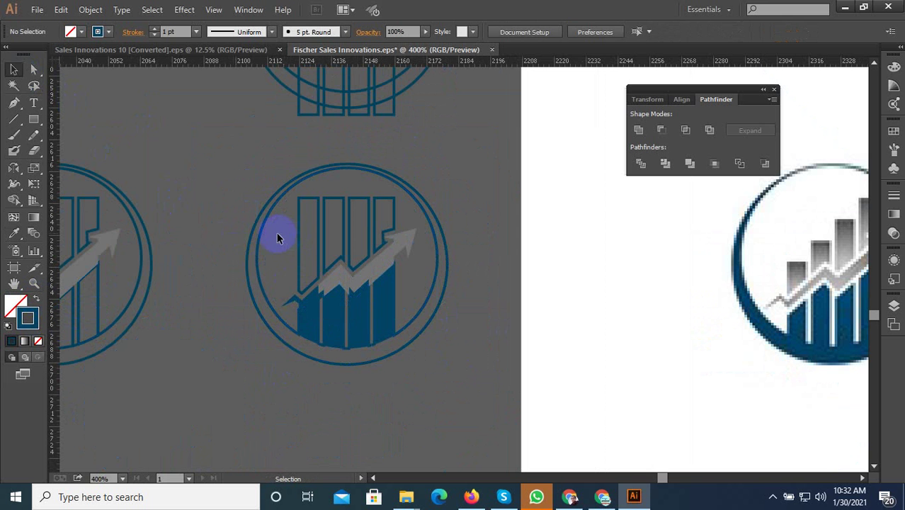
{"action": "left_click_drag", "start_coordinate": [277, 238], "coordinate": [228, 215]}
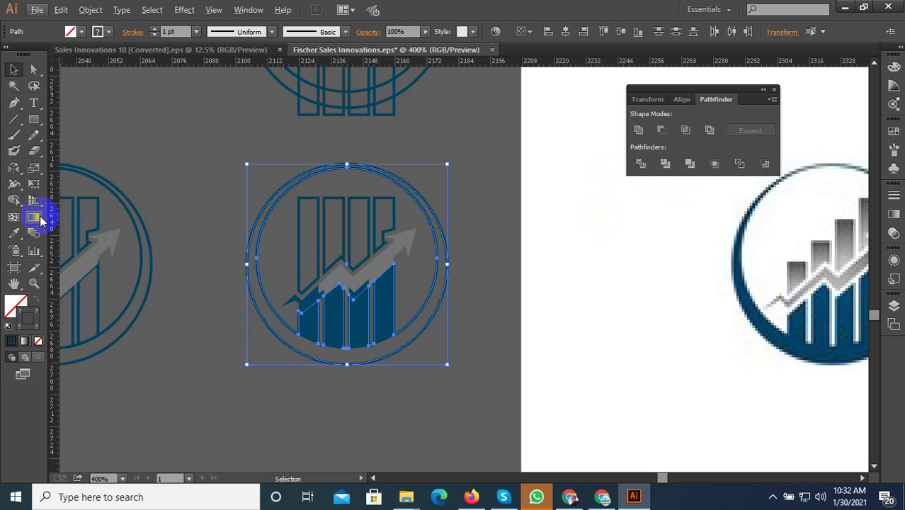
Fill the selected circle with the reference blue and divide it against the overlapping bars.
{"action": "left_click", "coordinate": [14, 233]}
{"action": "left_click", "coordinate": [793, 326]}
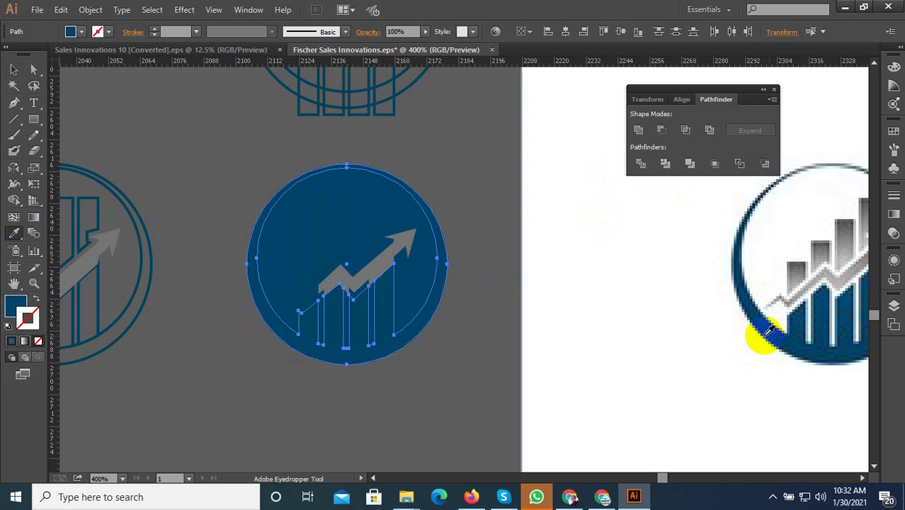
{"action": "left_click", "coordinate": [13, 69]}
{"action": "left_click", "coordinate": [640, 163]}
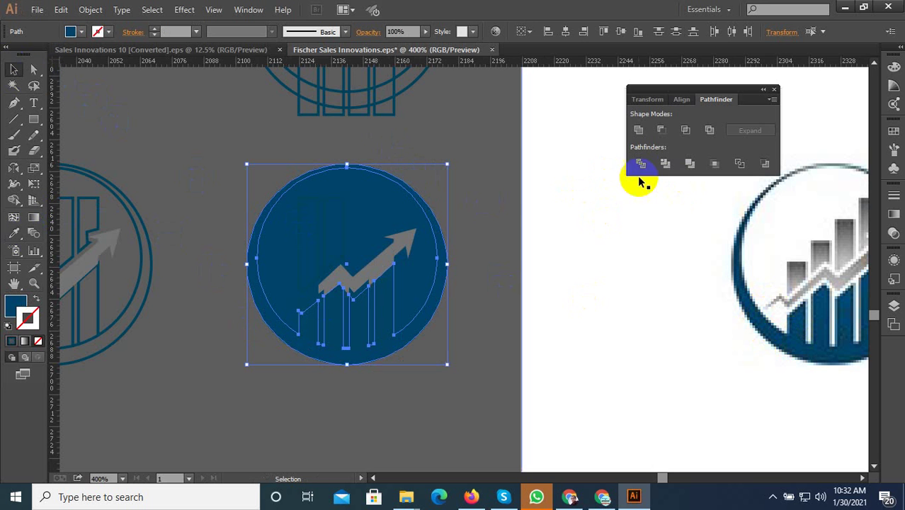
Ungroup the divided pieces and delete the leftover circle piece.
{"action": "right_click", "coordinate": [376, 192]}
{"action": "left_click", "coordinate": [408, 266]}
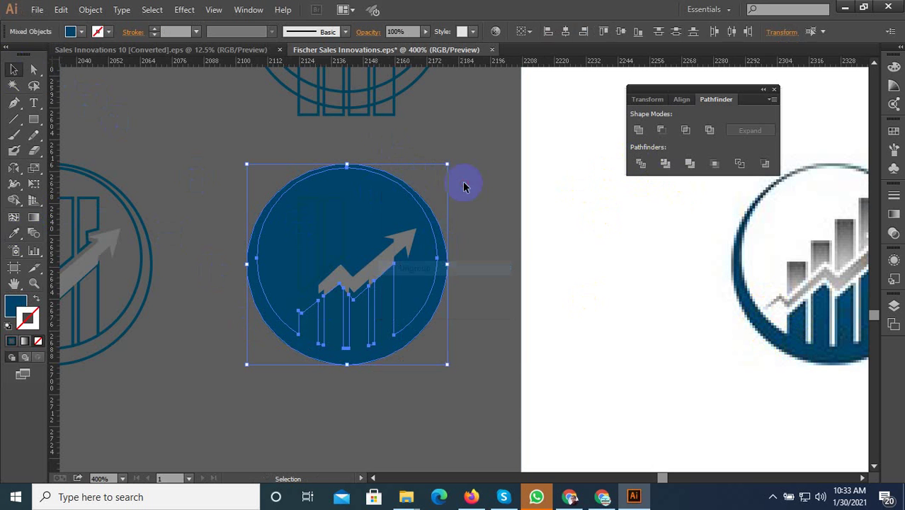
{"action": "left_click", "coordinate": [463, 186]}
{"action": "left_click", "coordinate": [373, 190]}
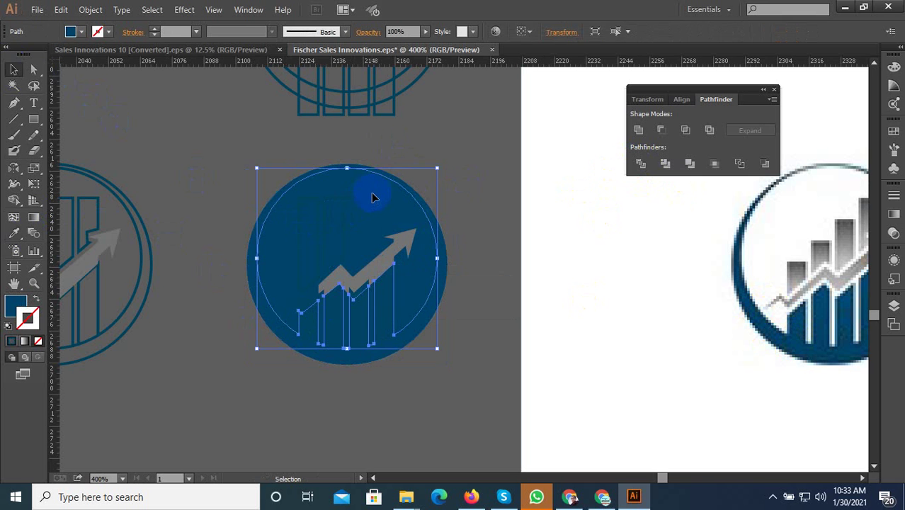
{"action": "key", "text": "Delete"}
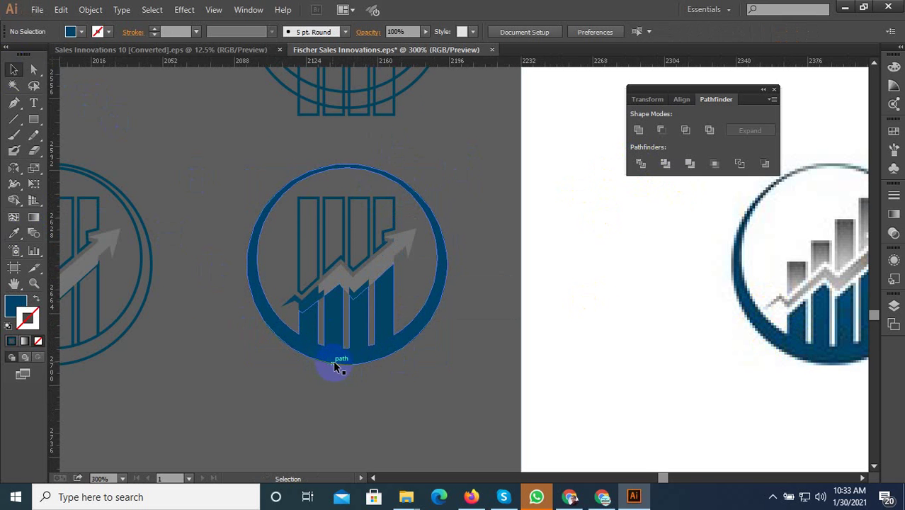
{"action": "scroll", "coordinate": [339, 354], "scroll_direction": "down", "scroll_amount": 1}
{"action": "scroll", "coordinate": [357, 350], "scroll_direction": "up", "scroll_amount": 2}
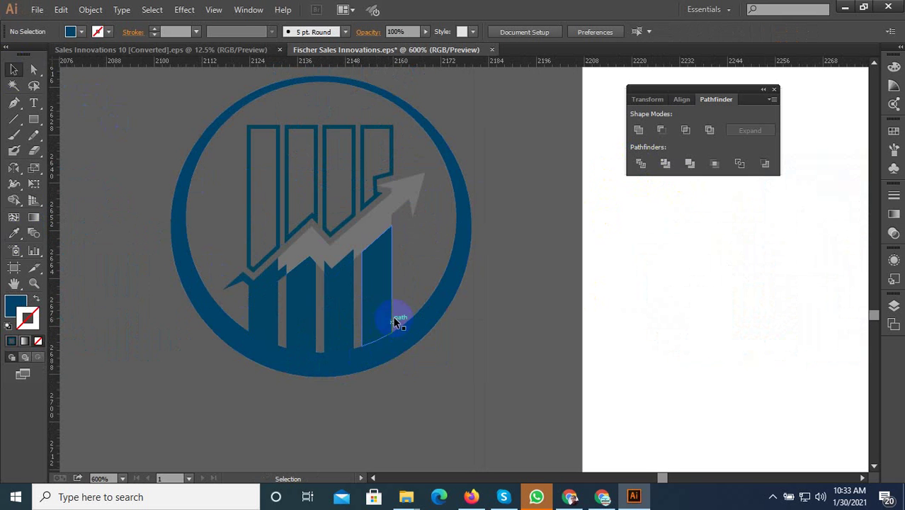
Recolour the upper bar outlines with the arrow's solid grey.
{"action": "left_click", "coordinate": [360, 299]}
{"action": "left_click", "coordinate": [431, 370]}
{"action": "left_click", "coordinate": [330, 333]}
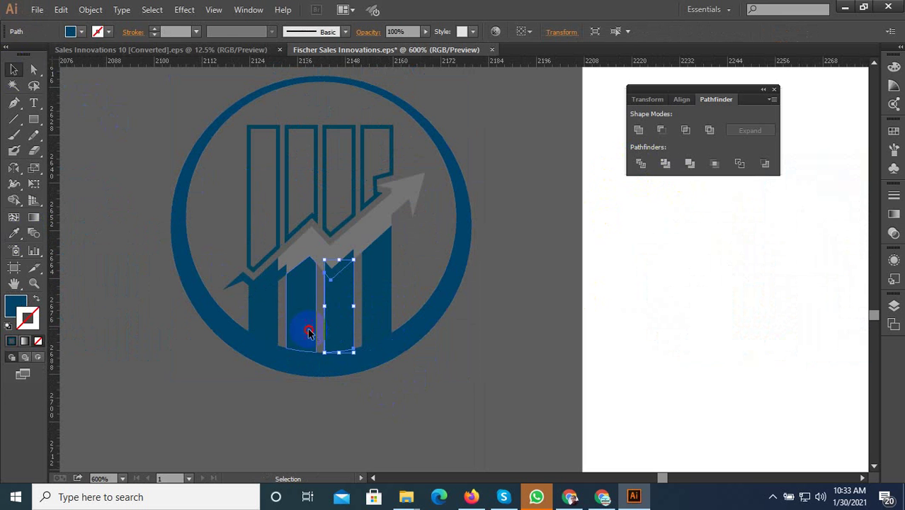
{"action": "left_click", "coordinate": [260, 318]}
{"action": "left_click", "coordinate": [410, 268]}
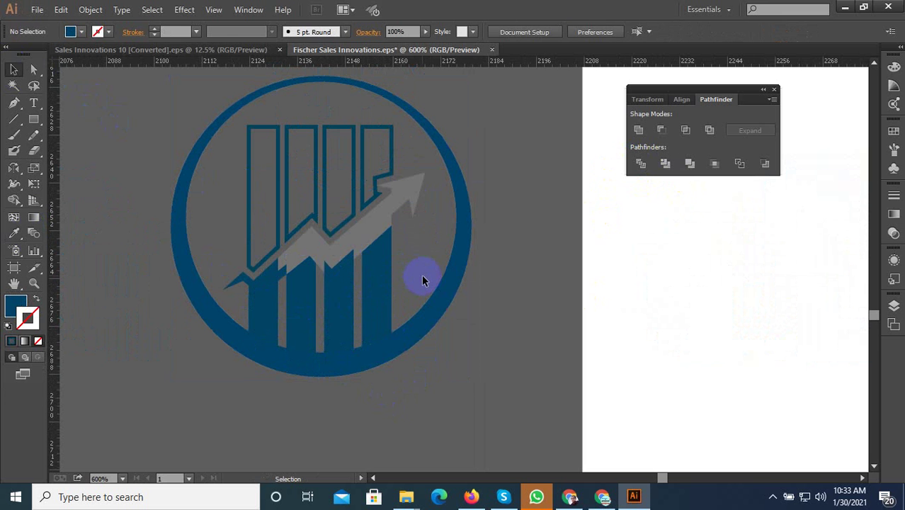
{"action": "mouse_move", "coordinate": [425, 281]}
{"action": "left_mouse_down"}
{"action": "mouse_move", "coordinate": [235, 193]}
{"action": "mouse_move", "coordinate": [234, 177]}
{"action": "left_mouse_up"}
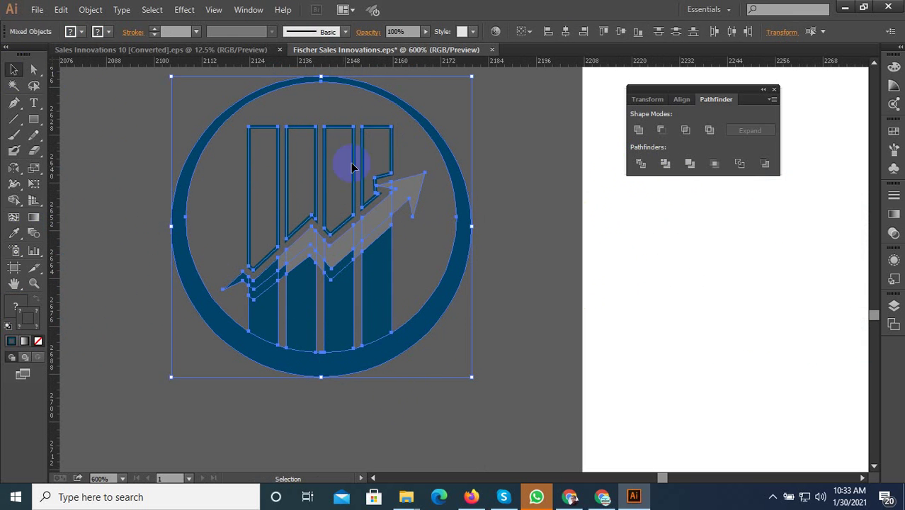
{"action": "left_click", "coordinate": [275, 148]}
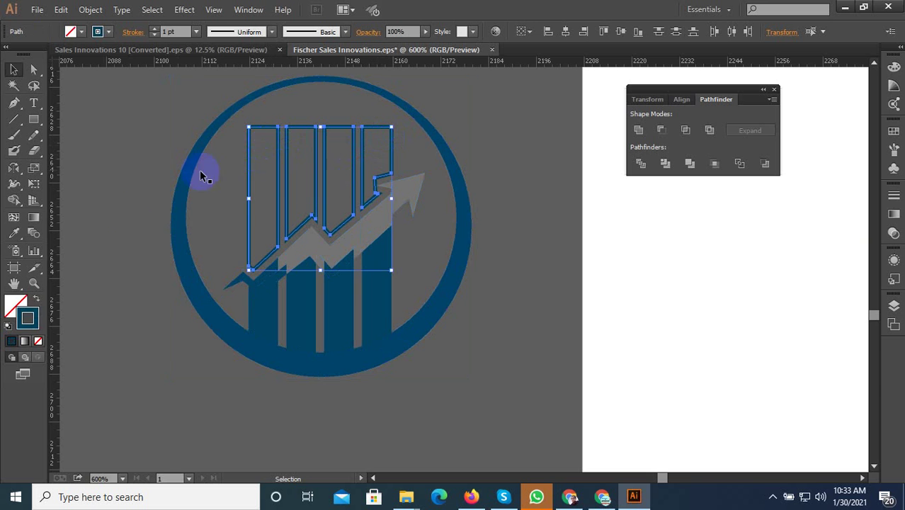
{"action": "left_click", "coordinate": [14, 234]}
{"action": "left_click", "coordinate": [310, 308]}
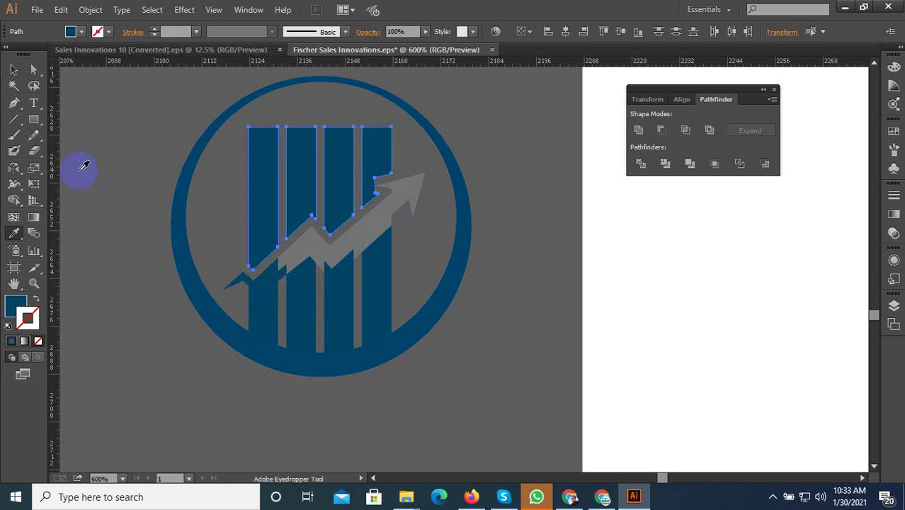
{"action": "left_click", "coordinate": [369, 222]}
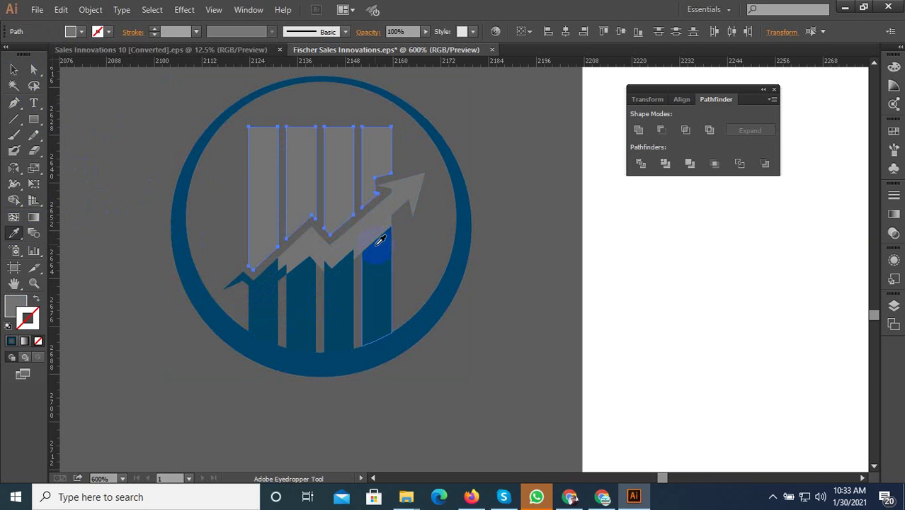
{"action": "left_click", "coordinate": [14, 69]}
{"action": "left_click", "coordinate": [413, 285]}
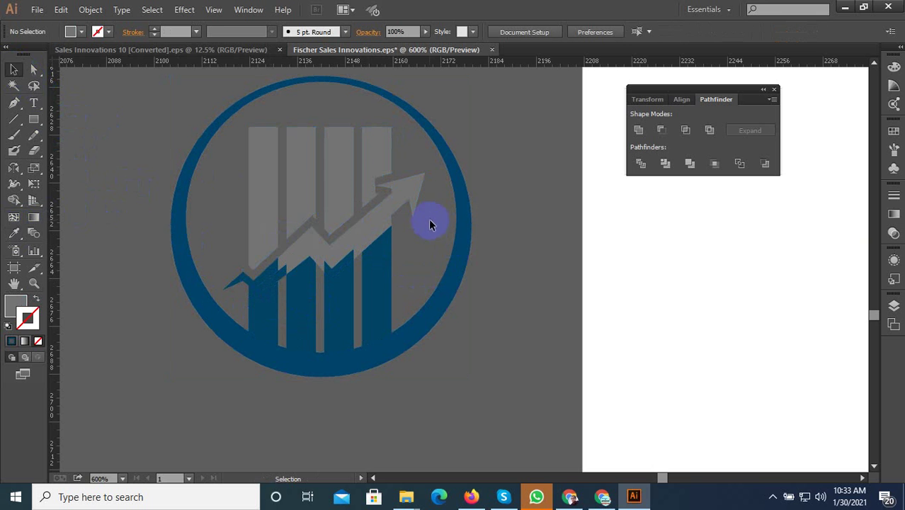
Fill the zigzag arrow with the bars' dark blue.
{"action": "mouse_move", "coordinate": [427, 215]}
{"action": "left_mouse_down"}
{"action": "mouse_move", "coordinate": [246, 272]}
{"action": "mouse_move", "coordinate": [217, 290]}
{"action": "left_mouse_up"}
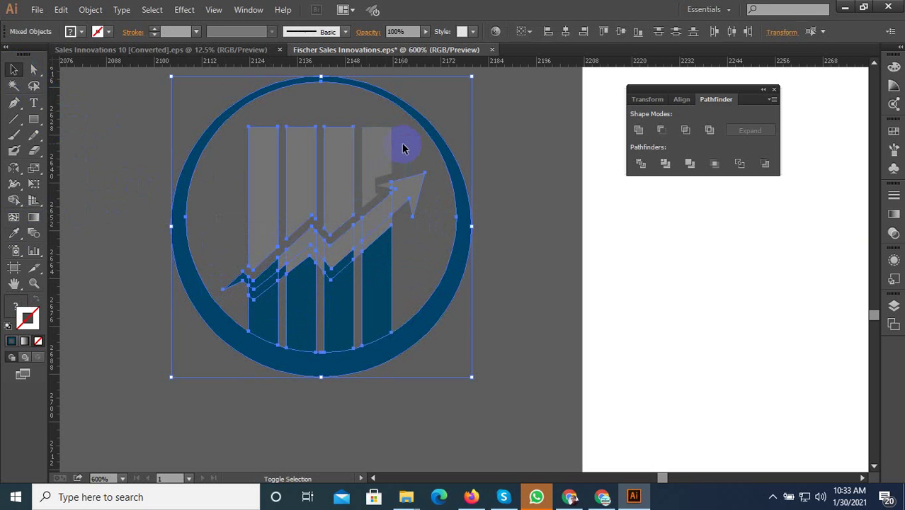
{"action": "left_click", "coordinate": [280, 144], "text": "shift"}
{"action": "left_click", "coordinate": [179, 178], "text": "shift"}
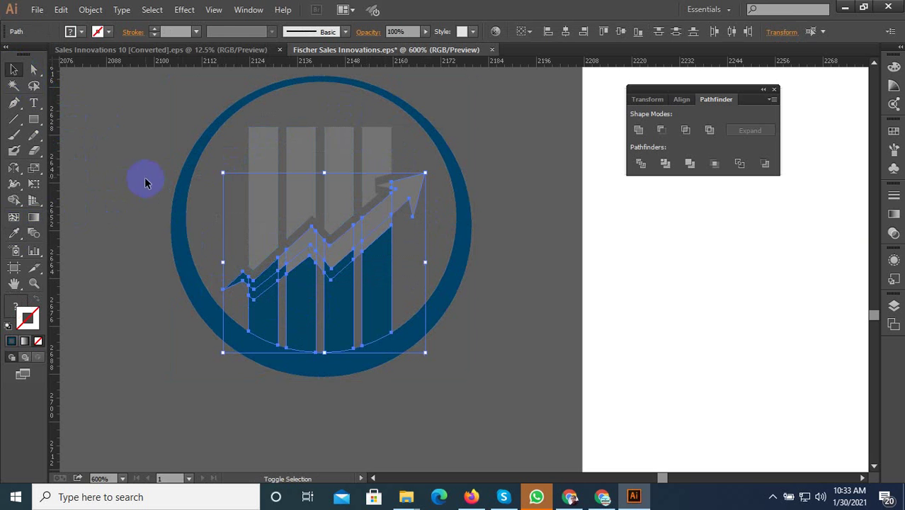
{"action": "left_click", "coordinate": [15, 233]}
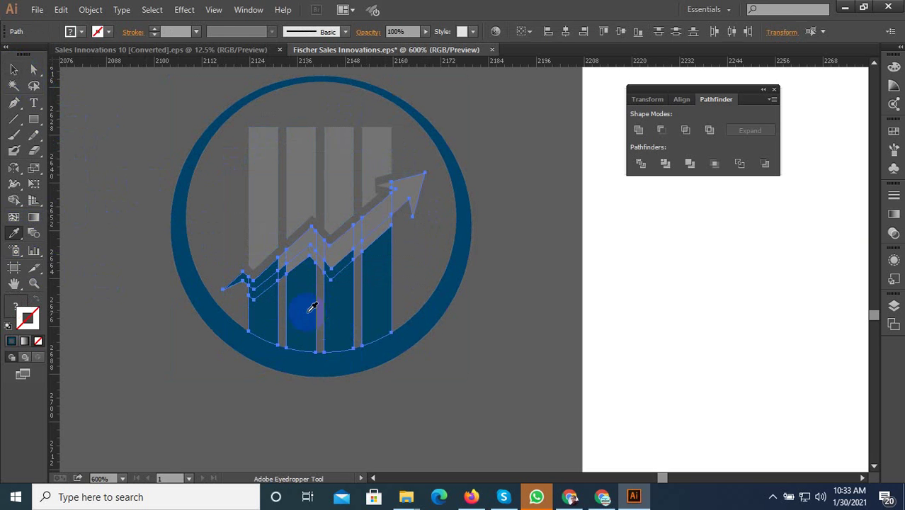
{"action": "left_click", "coordinate": [333, 345]}
{"action": "left_click", "coordinate": [13, 69]}
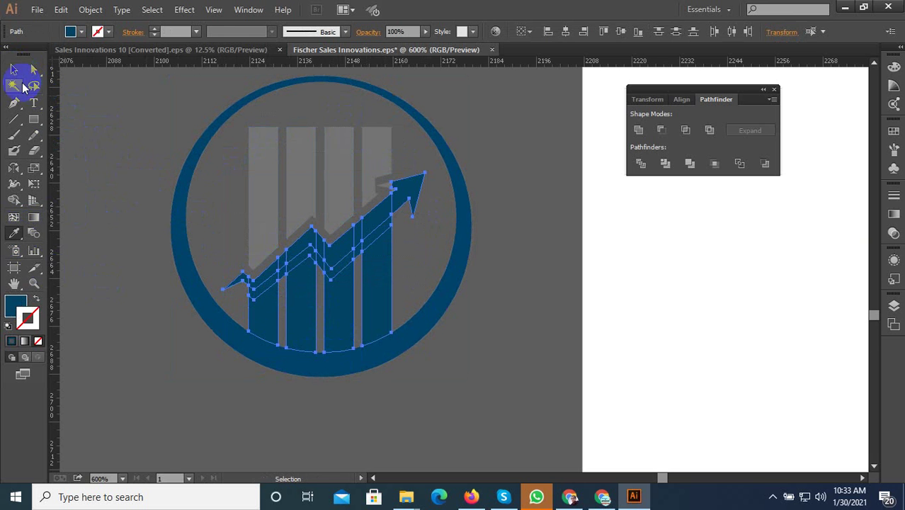
{"action": "left_click", "coordinate": [93, 117]}
{"action": "scroll", "coordinate": [330, 361], "scroll_direction": "down", "scroll_amount": 1}
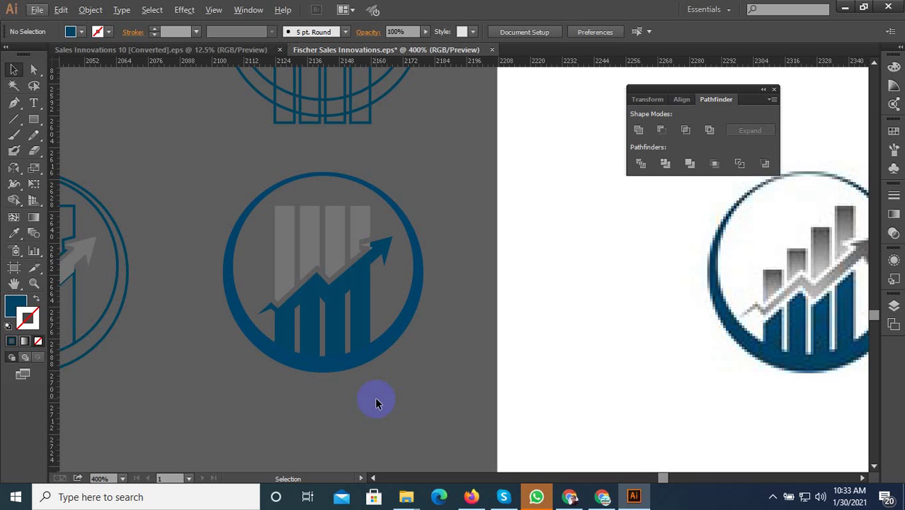
Delete the small stray piece at the top of a bar.
{"action": "scroll", "coordinate": [294, 319], "scroll_direction": "up", "scroll_amount": 3}
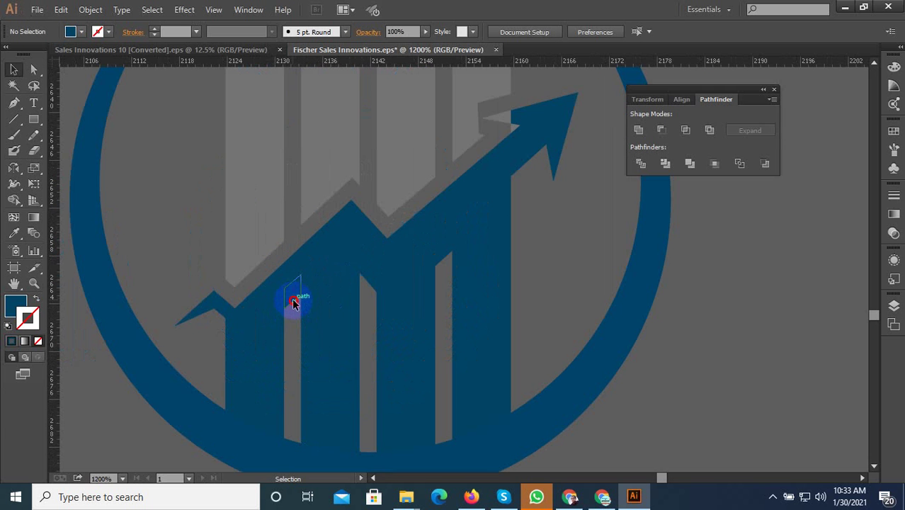
{"action": "left_click", "coordinate": [294, 303]}
{"action": "key", "text": "Delete"}
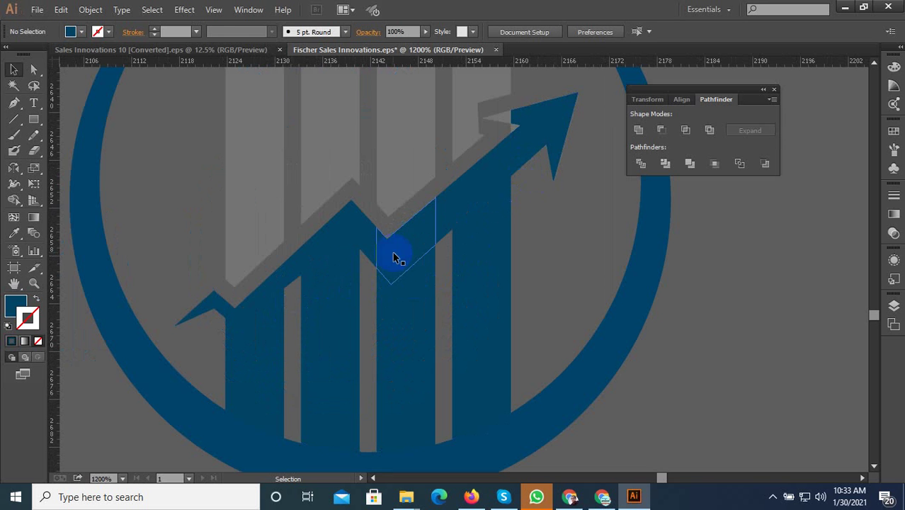
Duplicate the whole logo up and to the left as a backup copy.
{"action": "scroll", "coordinate": [355, 296], "scroll_direction": "down", "scroll_amount": 3}
{"action": "scroll", "coordinate": [480, 394], "scroll_direction": "down", "scroll_amount": 2}
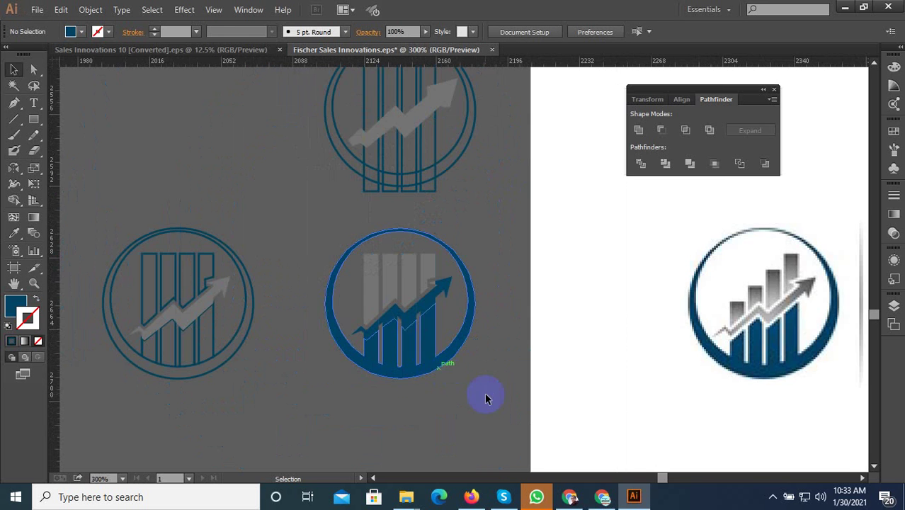
{"action": "left_click", "coordinate": [384, 306]}
{"action": "left_click_drag", "start_coordinate": [410, 329], "coordinate": [191, 147]}
{"action": "left_click", "coordinate": [449, 425]}
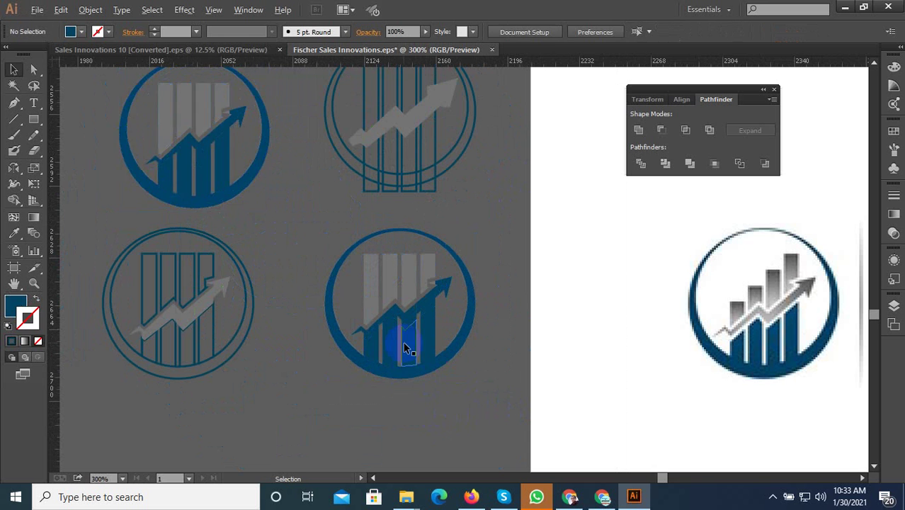
Move the small piece on the left bar up and to the right.
{"action": "scroll", "coordinate": [404, 347], "scroll_direction": "up", "scroll_amount": 3}
{"action": "left_click", "coordinate": [328, 317]}
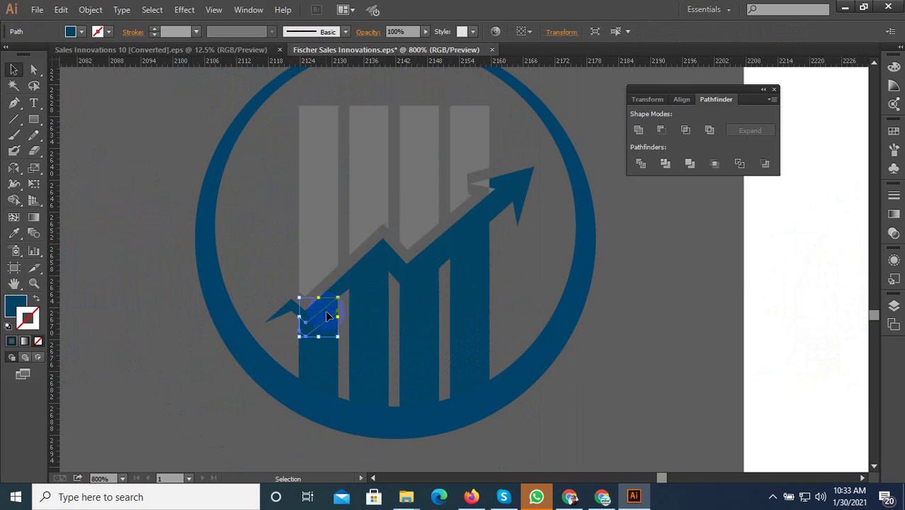
{"action": "mouse_move", "coordinate": [336, 311]}
{"action": "left_mouse_down"}
{"action": "mouse_move", "coordinate": [479, 248]}
{"action": "mouse_move", "coordinate": [414, 283]}
{"action": "left_mouse_up"}
{"action": "scroll", "coordinate": [426, 276], "scroll_direction": "up", "scroll_amount": 1}
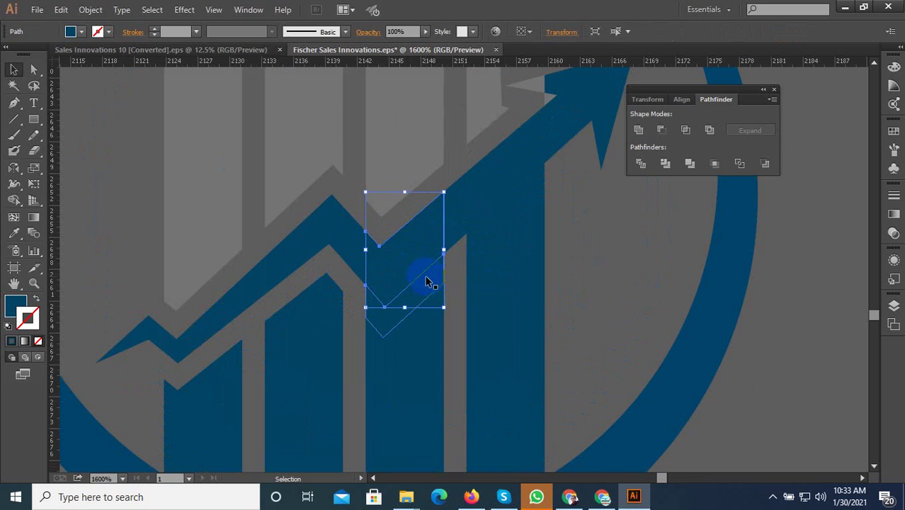
{"action": "left_click", "coordinate": [426, 281]}
Delete the blue parallelogram sliver between the arrow and the bar.
{"action": "left_click", "coordinate": [409, 312]}
{"action": "left_click", "coordinate": [383, 326]}
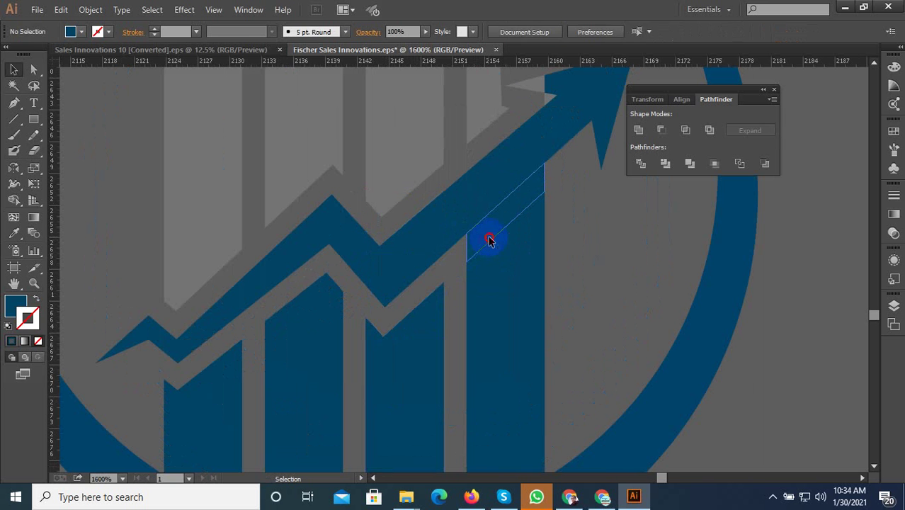
{"action": "left_click", "coordinate": [489, 240]}
{"action": "key", "text": "Delete"}
Place another copy of the bottom-right logo above it.
{"action": "scroll", "coordinate": [431, 316], "scroll_direction": "down", "scroll_amount": 3}
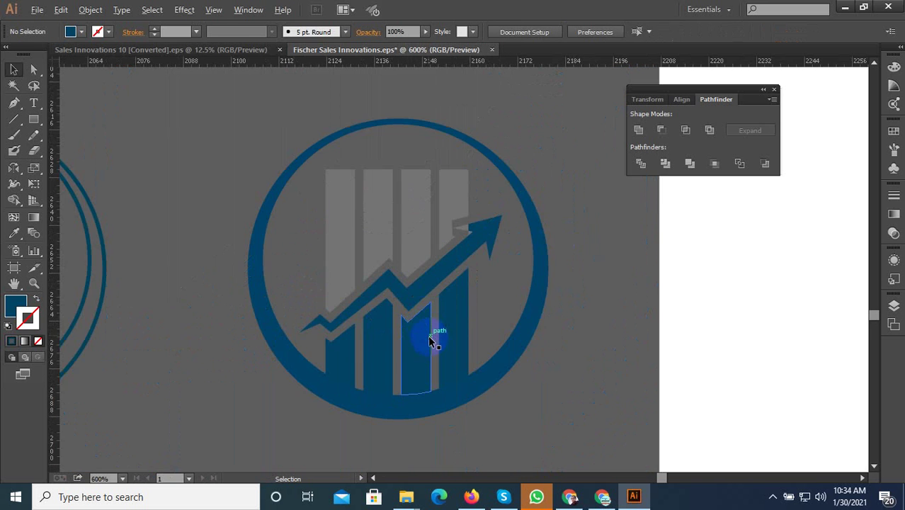
{"action": "scroll", "coordinate": [430, 333], "scroll_direction": "down", "scroll_amount": 2}
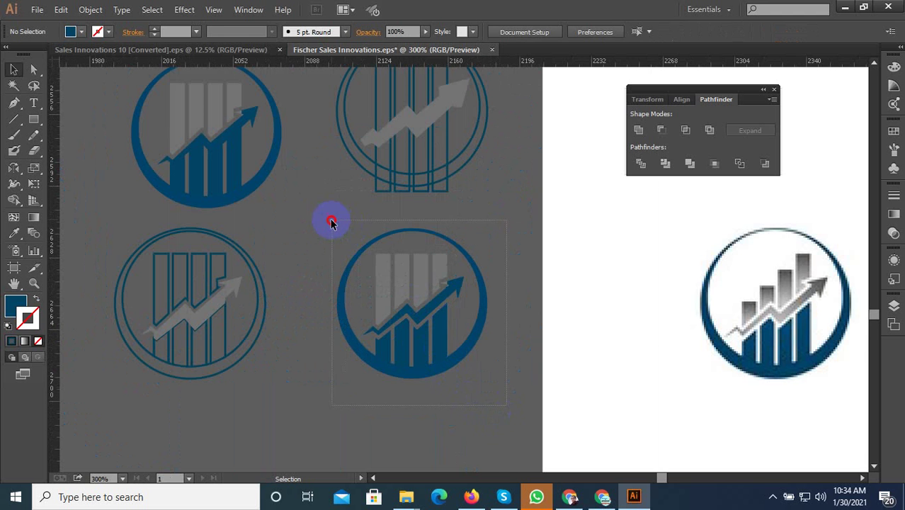
{"action": "scroll", "coordinate": [332, 222], "scroll_direction": "down", "scroll_amount": 2}
{"action": "left_click_drag", "start_coordinate": [426, 331], "coordinate": [358, 149], "text": "alt"}
{"action": "left_click", "coordinate": [415, 371]}
Select the ring-and-bars compound shape and reveal its individual anchor points.
{"action": "scroll", "coordinate": [414, 370], "scroll_direction": "up", "scroll_amount": 3}
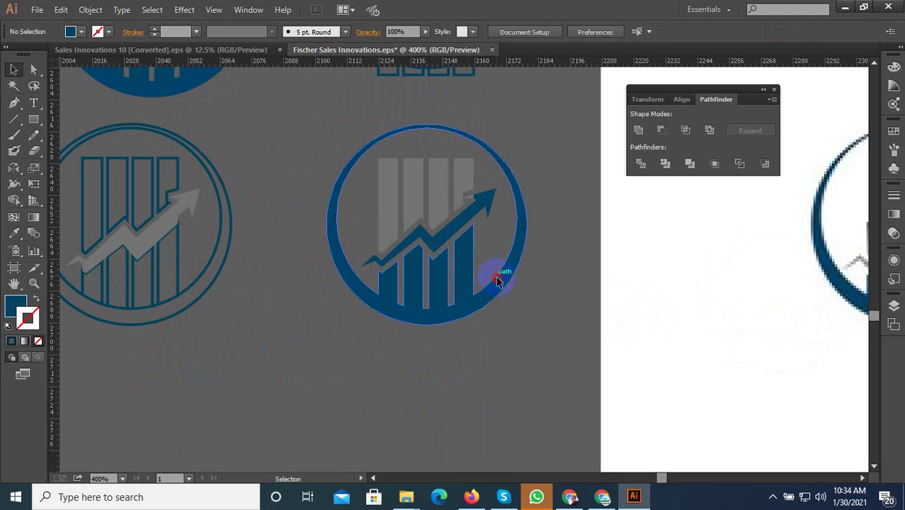
{"action": "left_click", "coordinate": [498, 281]}
{"action": "scroll", "coordinate": [489, 294], "scroll_direction": "up", "scroll_amount": 2}
{"action": "left_click", "coordinate": [448, 316]}
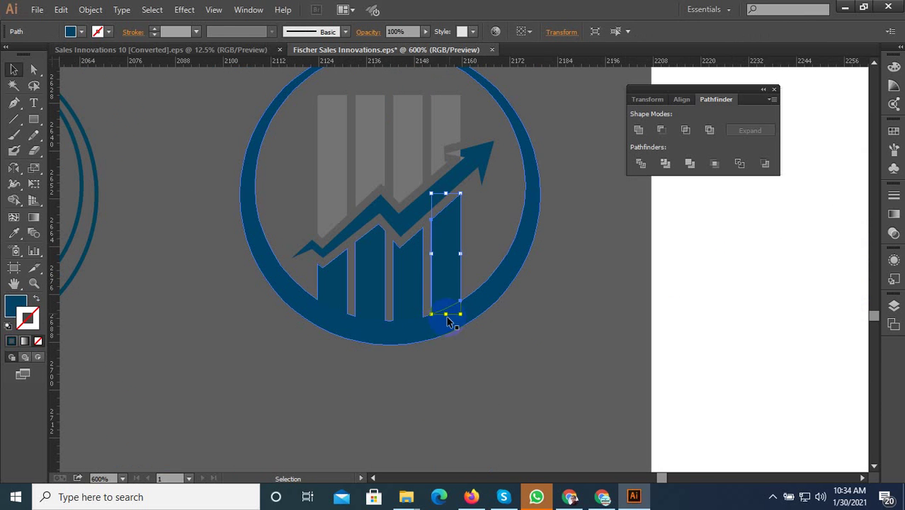
{"action": "left_click", "coordinate": [451, 327]}
{"action": "scroll", "coordinate": [448, 316], "scroll_direction": "up", "scroll_amount": 1}
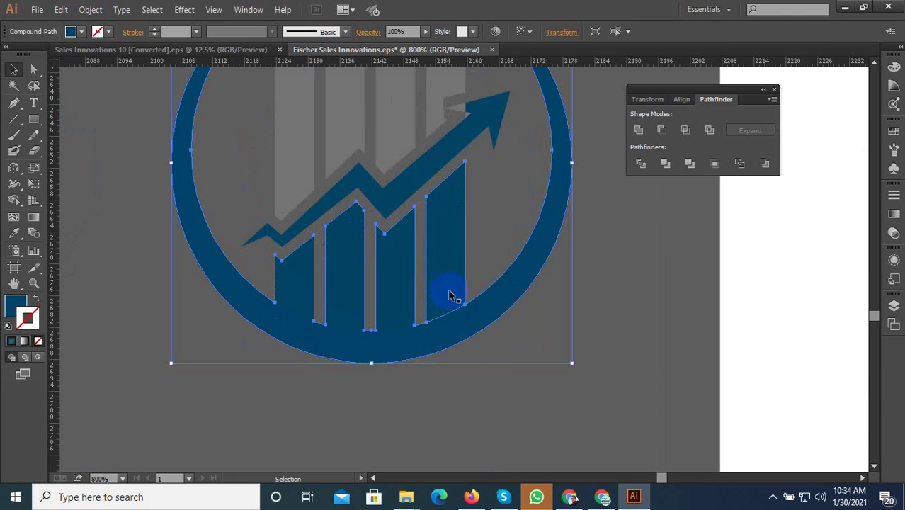
{"action": "key", "text": "a"}
{"action": "left_click", "coordinate": [450, 373]}
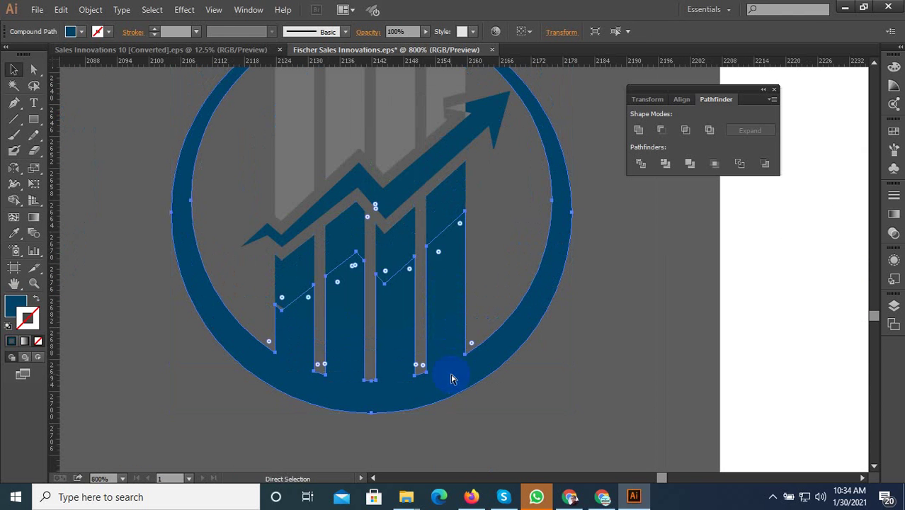
Undo the accidental move so the ring and bars return to their original place.
{"action": "key", "text": "v"}
{"action": "scroll", "coordinate": [460, 369], "scroll_direction": "down", "scroll_amount": 1}
{"action": "mouse_move", "coordinate": [447, 302]}
{"action": "left_mouse_down"}
{"action": "mouse_move", "coordinate": [489, 315]}
{"action": "mouse_move", "coordinate": [607, 398]}
{"action": "left_mouse_up"}
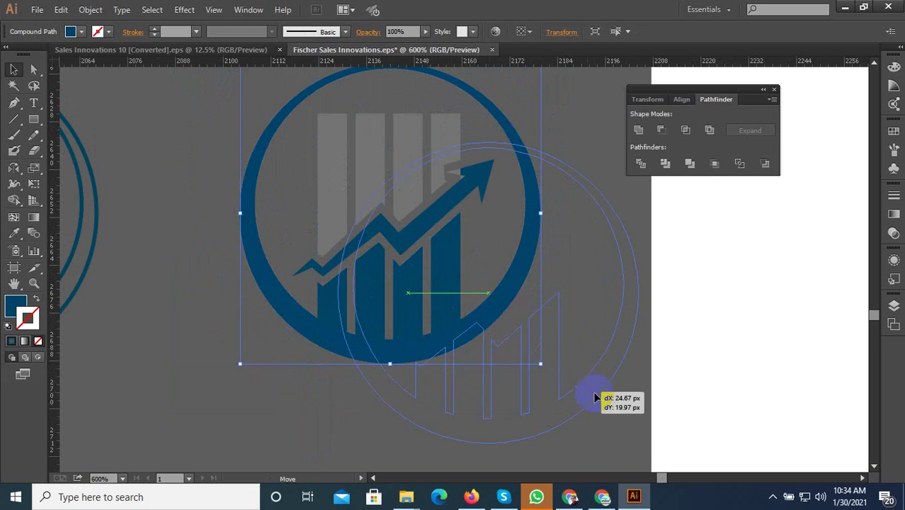
{"action": "left_click_drag", "start_coordinate": [357, 362], "coordinate": [477, 360]}
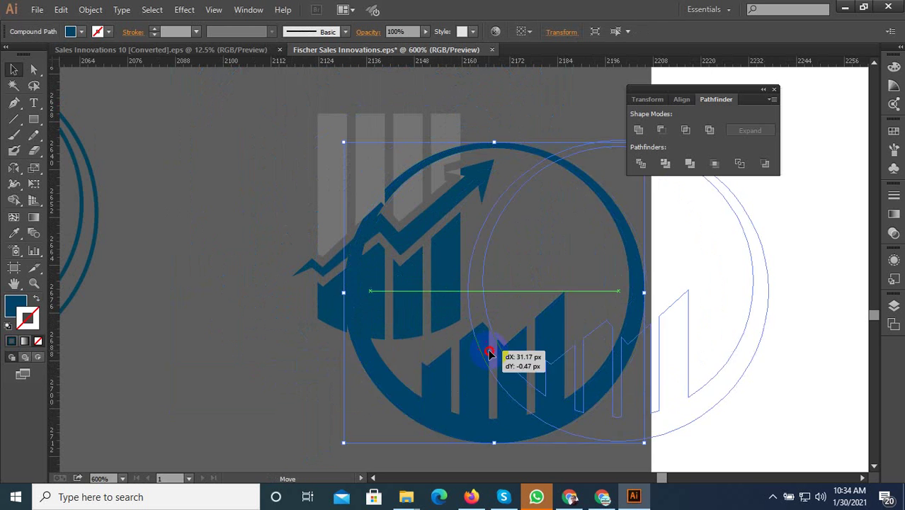
{"action": "key", "text": "ctrl+z"}
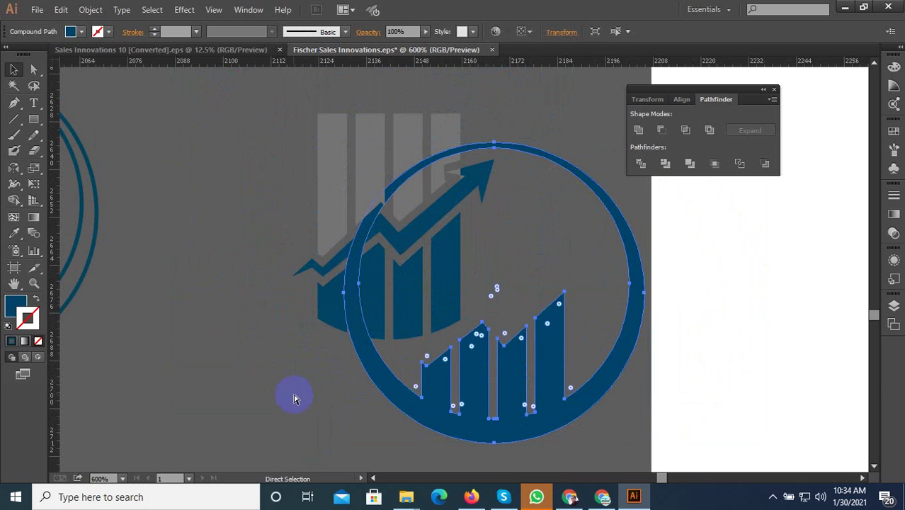
{"action": "key", "text": "ctrl+z"}
{"action": "key", "text": "ctrl+z"}
Copy the top outlined logo straight below it.
{"action": "left_click", "coordinate": [295, 396]}
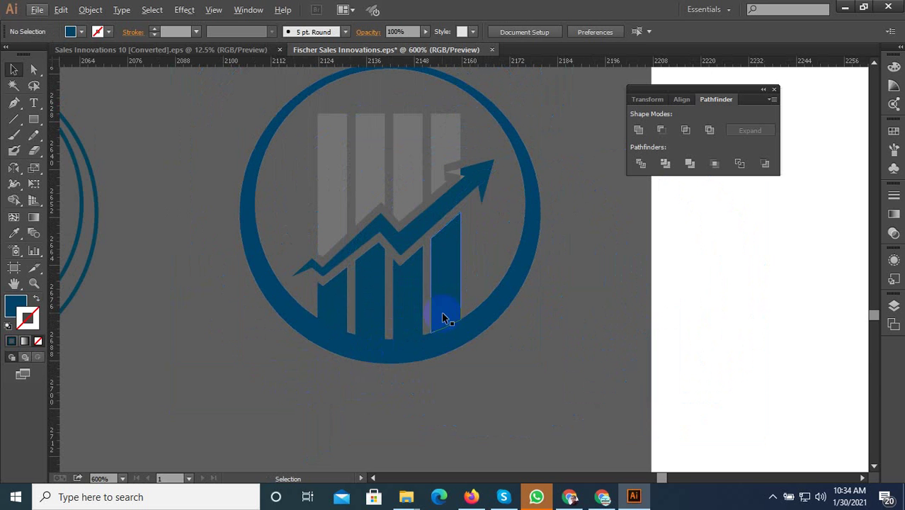
{"action": "left_click", "coordinate": [413, 348]}
{"action": "scroll", "coordinate": [391, 360], "scroll_direction": "down", "scroll_amount": 1}
{"action": "key", "text": "alt"}
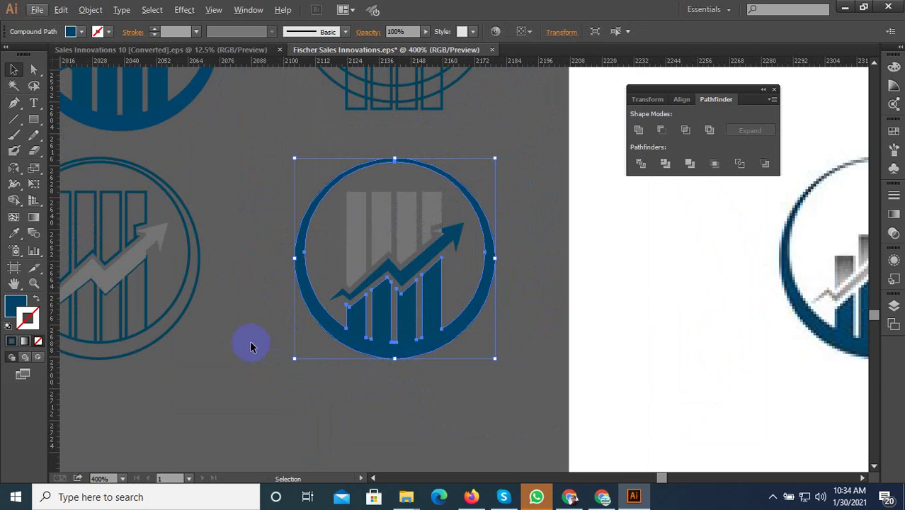
{"action": "left_click", "coordinate": [187, 278]}
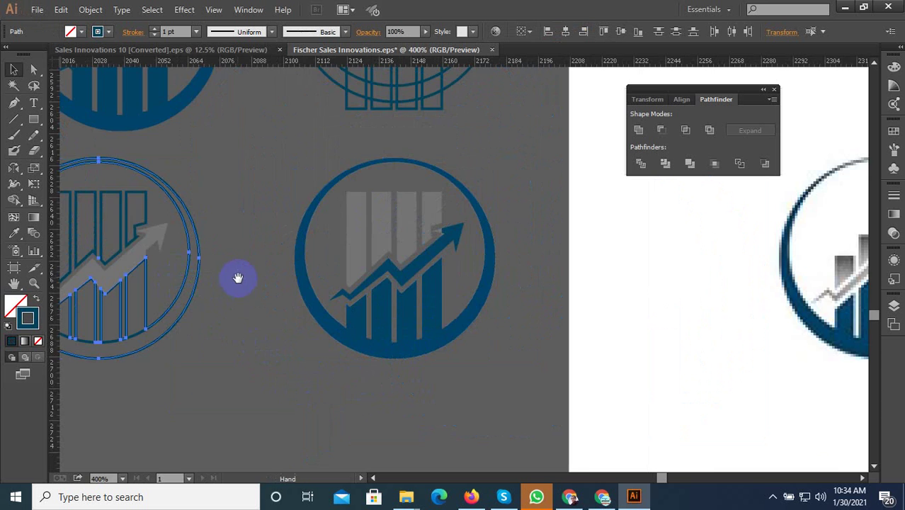
{"action": "left_click_drag", "start_coordinate": [238, 277], "coordinate": [255, 387]}
{"action": "left_click", "coordinate": [499, 154]}
{"action": "left_click_drag", "start_coordinate": [499, 154], "coordinate": [509, 416]}
Place a copy of the ring-and-bars shape lower down beneath the other variants.
{"action": "scroll", "coordinate": [550, 323], "scroll_direction": "down", "scroll_amount": 5}
{"action": "scroll", "coordinate": [466, 342], "scroll_direction": "up", "scroll_amount": 3}
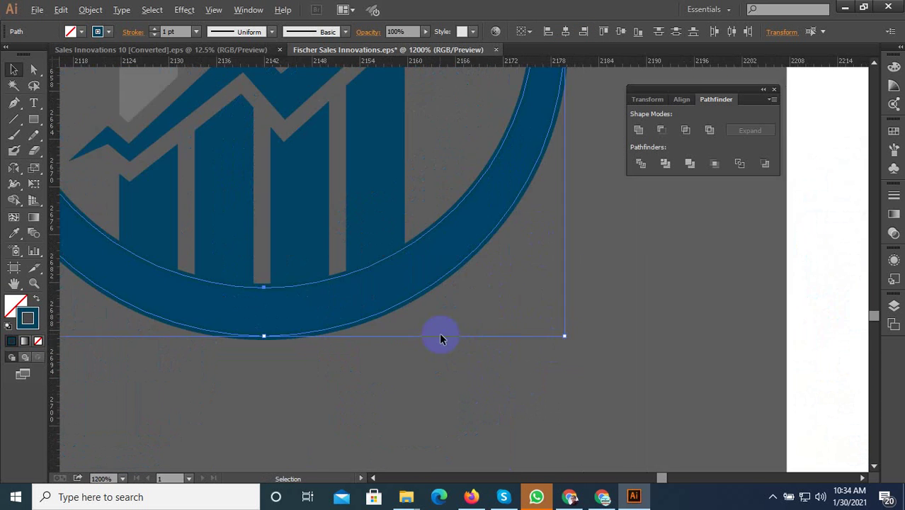
{"action": "left_click", "coordinate": [389, 241]}
{"action": "scroll", "coordinate": [486, 345], "scroll_direction": "down", "scroll_amount": 1}
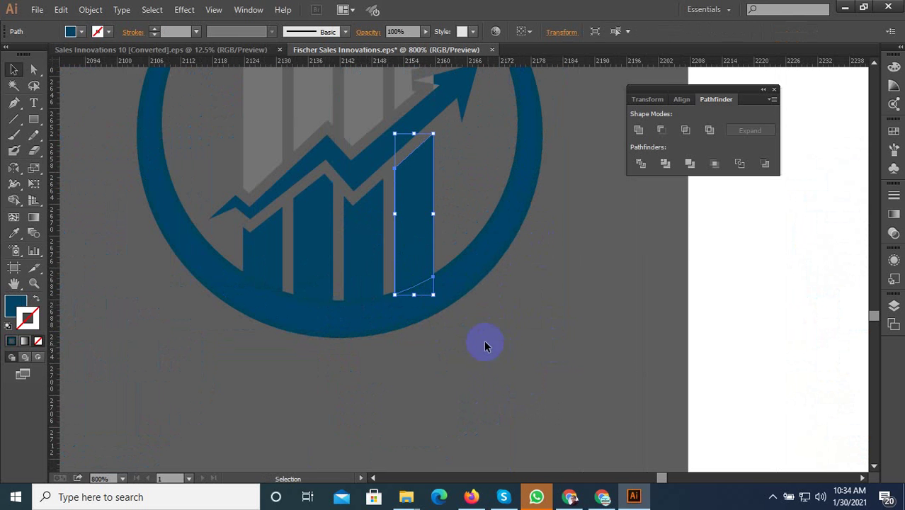
{"action": "left_click", "coordinate": [394, 315]}
{"action": "scroll", "coordinate": [395, 318], "scroll_direction": "down", "scroll_amount": 1}
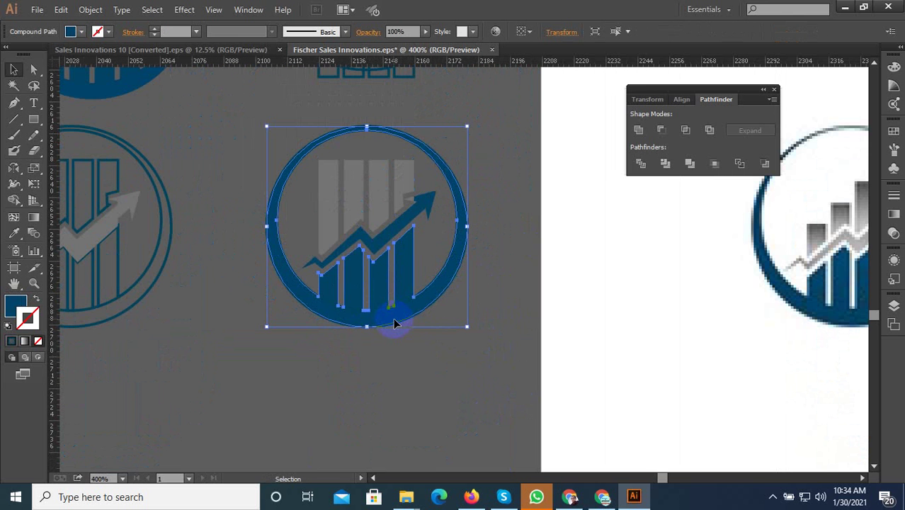
{"action": "mouse_move", "coordinate": [391, 320]}
{"action": "left_mouse_down"}
{"action": "mouse_move", "coordinate": [390, 443]}
{"action": "mouse_move", "coordinate": [234, 448]}
{"action": "left_mouse_up"}
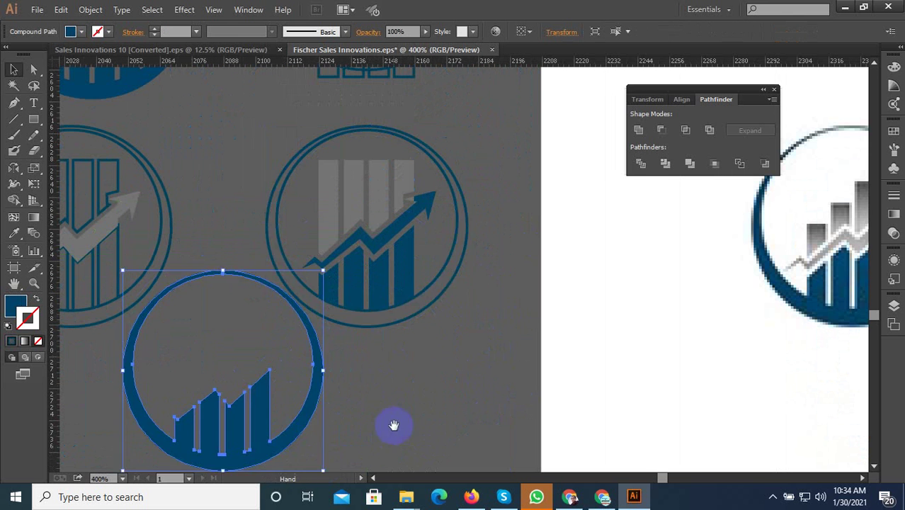
{"action": "scroll", "coordinate": [425, 361], "scroll_direction": "down", "scroll_amount": 3}
{"action": "scroll", "coordinate": [425, 362], "scroll_direction": "left", "scroll_amount": 2}
{"action": "left_click_drag", "start_coordinate": [457, 299], "coordinate": [406, 418]}
{"action": "left_click", "coordinate": [406, 418]}
Select the double-circle outline and take up the Eyedropper tool.
{"action": "scroll", "coordinate": [426, 397], "scroll_direction": "down", "scroll_amount": 2}
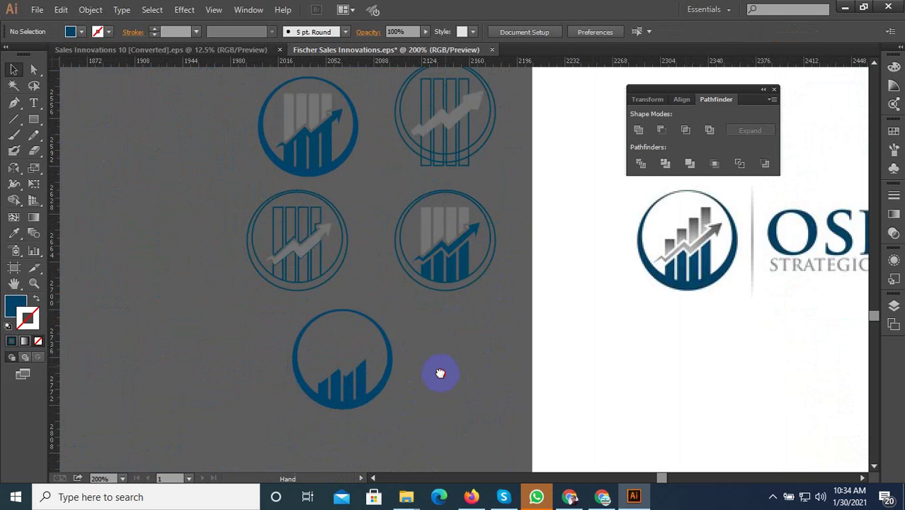
{"action": "scroll", "coordinate": [407, 322], "scroll_direction": "up", "scroll_amount": 5}
{"action": "left_click", "coordinate": [465, 355]}
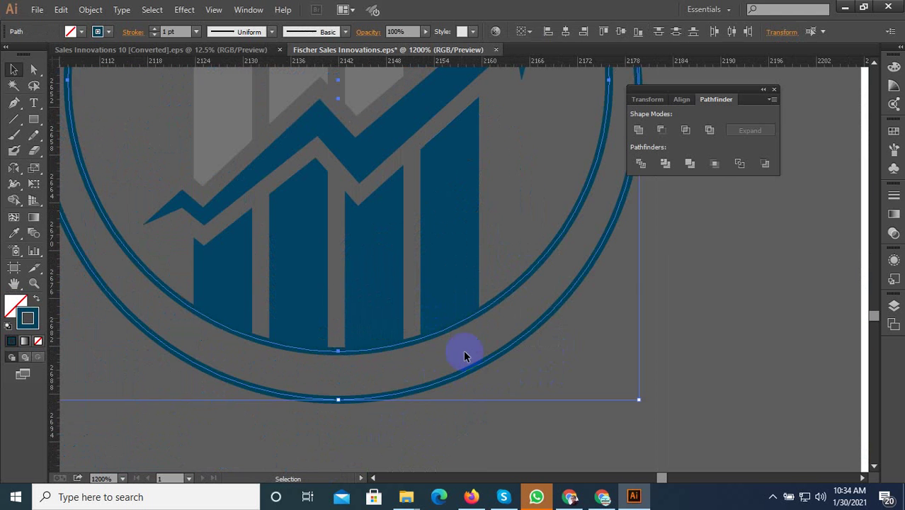
{"action": "scroll", "coordinate": [214, 325], "scroll_direction": "down", "scroll_amount": 2}
{"action": "left_click", "coordinate": [13, 233]}
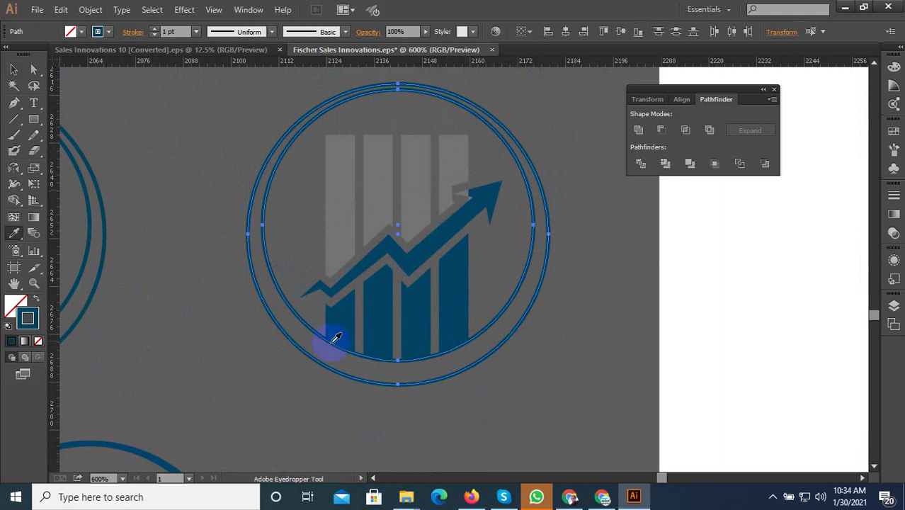
{"action": "scroll", "coordinate": [331, 345], "scroll_direction": "down", "scroll_amount": 2}
Fill the double circle with sampled white, ungroup it and send it behind the logo.
{"action": "left_click", "coordinate": [591, 333]}
{"action": "left_click", "coordinate": [13, 69]}
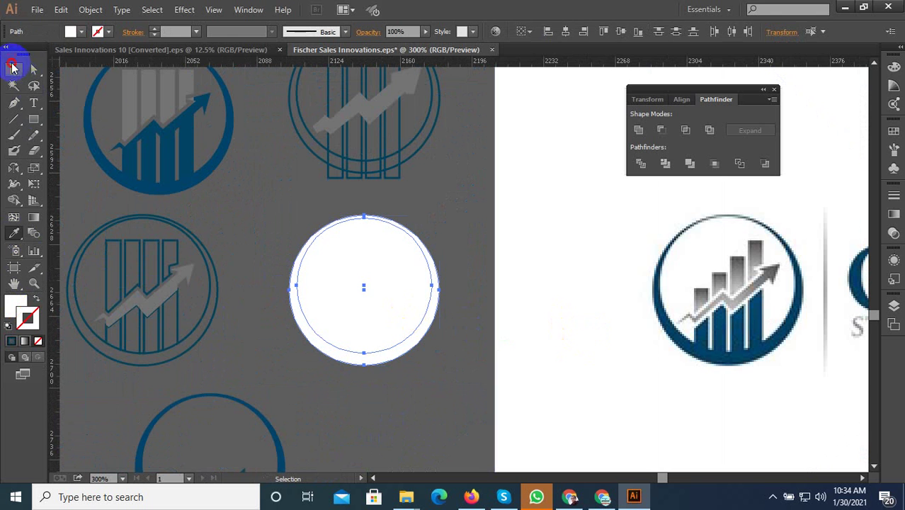
{"action": "right_click", "coordinate": [391, 244]}
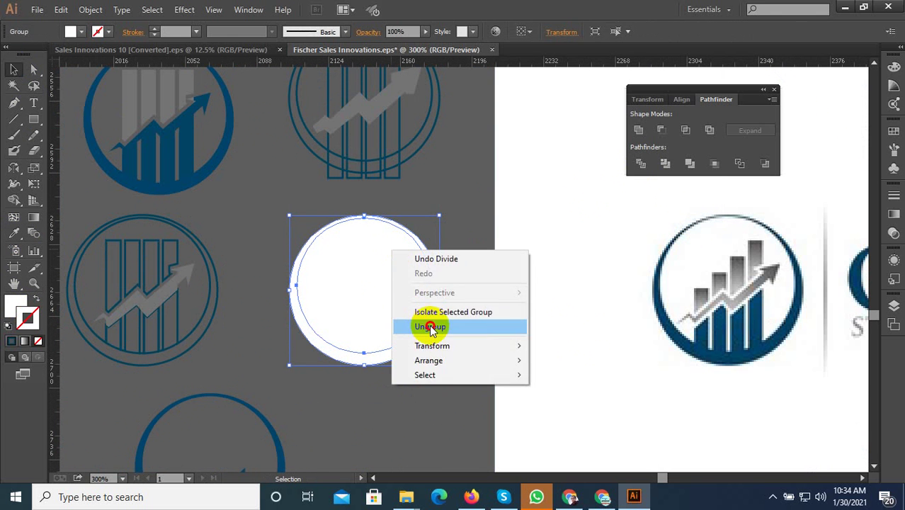
{"action": "left_click", "coordinate": [428, 324]}
{"action": "left_click", "coordinate": [412, 270]}
{"action": "key", "text": "ctrl+shift+bracketleft"}
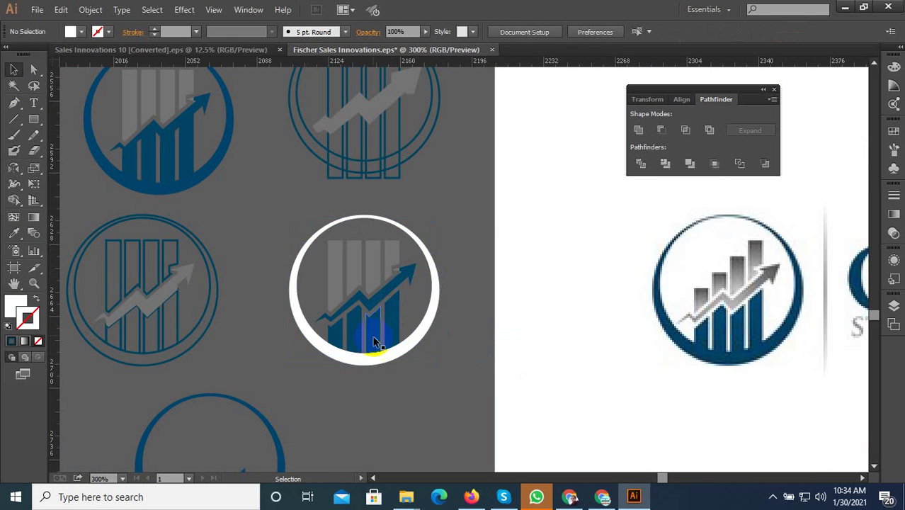
Apply a 2 px Offset Path to the white ring.
{"action": "scroll", "coordinate": [357, 368], "scroll_direction": "up", "scroll_amount": 1}
{"action": "left_click", "coordinate": [368, 358]}
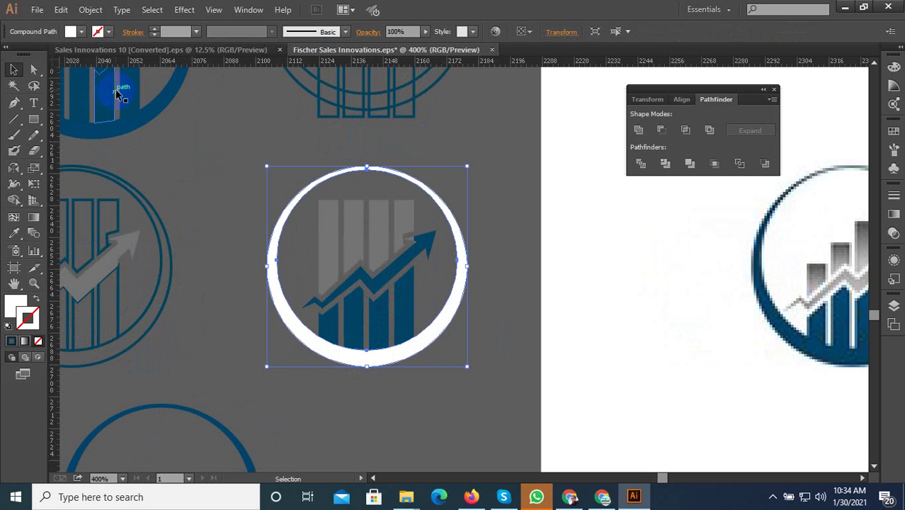
{"action": "left_click", "coordinate": [91, 9]}
{"action": "mouse_move", "coordinate": [105, 277]}
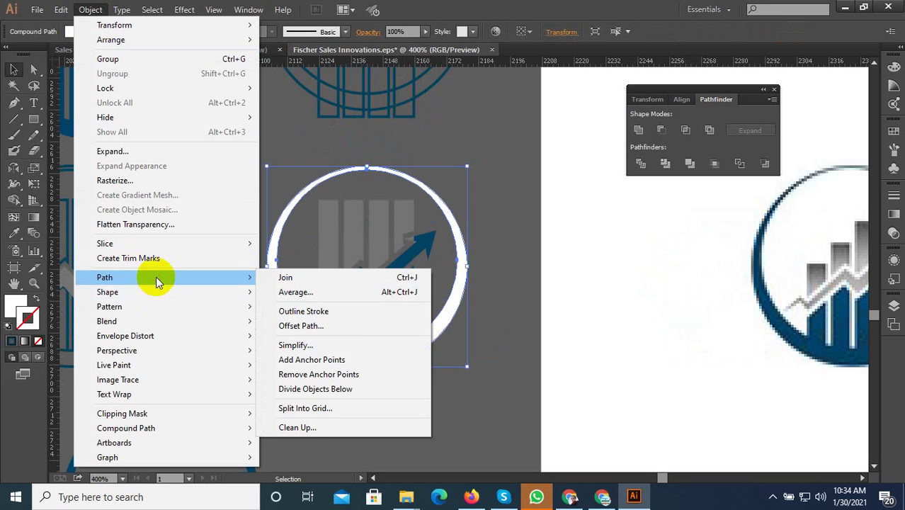
{"action": "left_click", "coordinate": [330, 325]}
{"action": "left_click", "coordinate": [668, 330]}
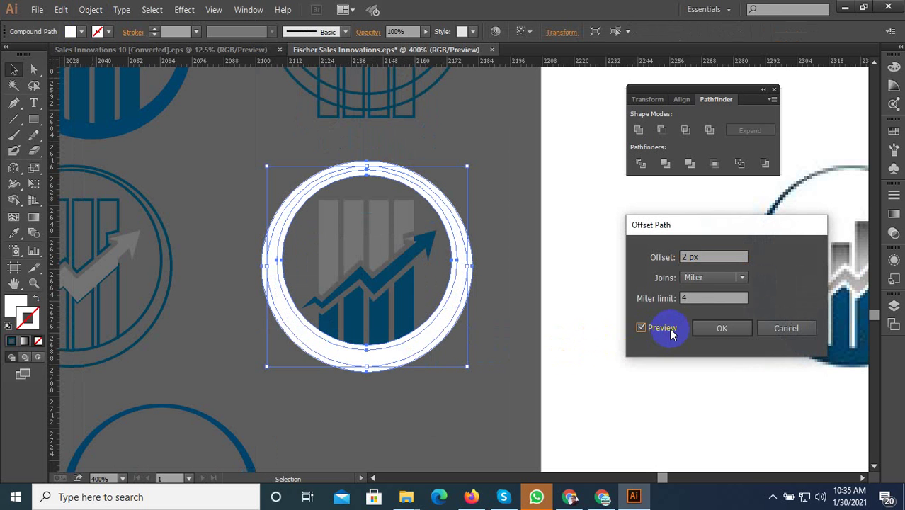
{"action": "left_click", "coordinate": [719, 328]}
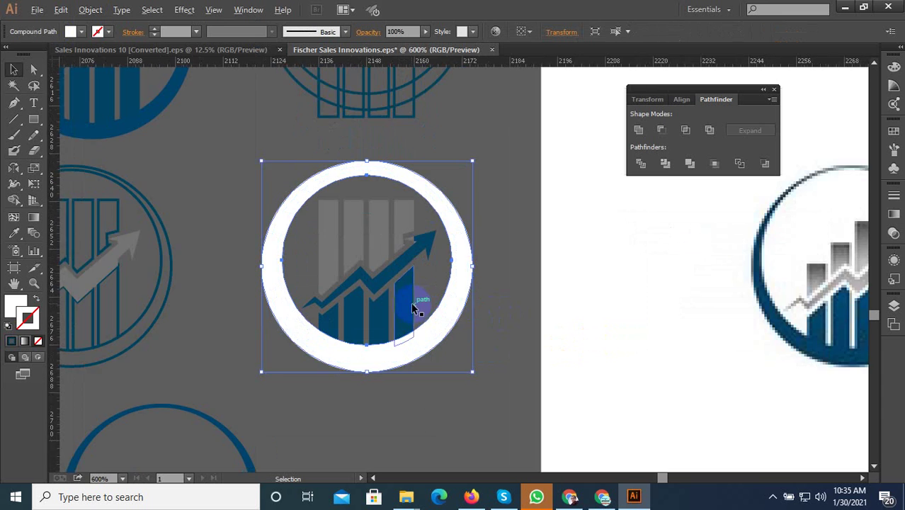
Divide the offset ring and blue bars with Pathfinder and ungroup the pieces.
{"action": "scroll", "coordinate": [413, 307], "scroll_direction": "up", "scroll_amount": 1}
{"action": "left_click", "coordinate": [246, 313], "text": "shift"}
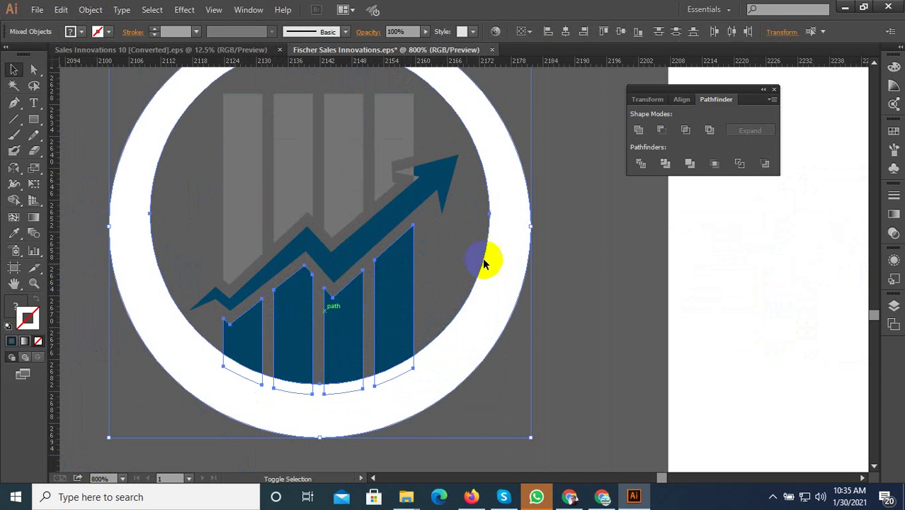
{"action": "left_click", "coordinate": [641, 163]}
{"action": "right_click", "coordinate": [385, 275]}
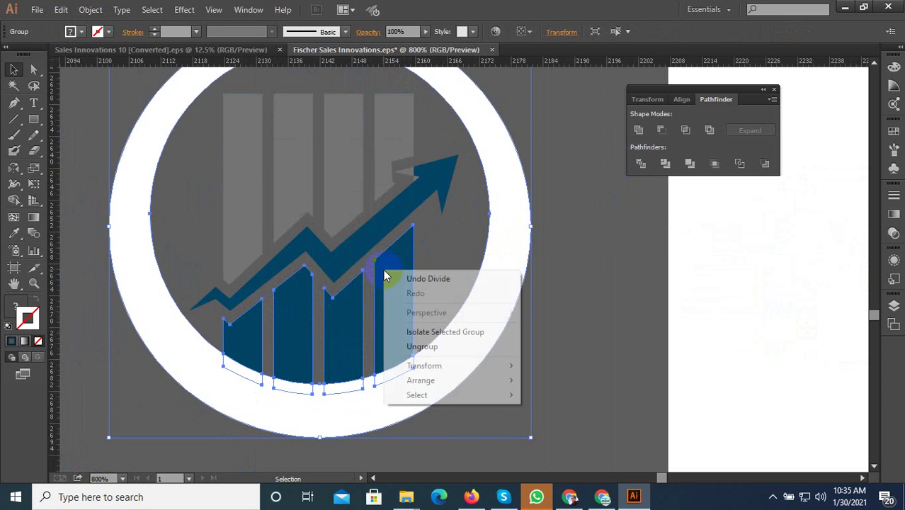
{"action": "left_click", "coordinate": [426, 347]}
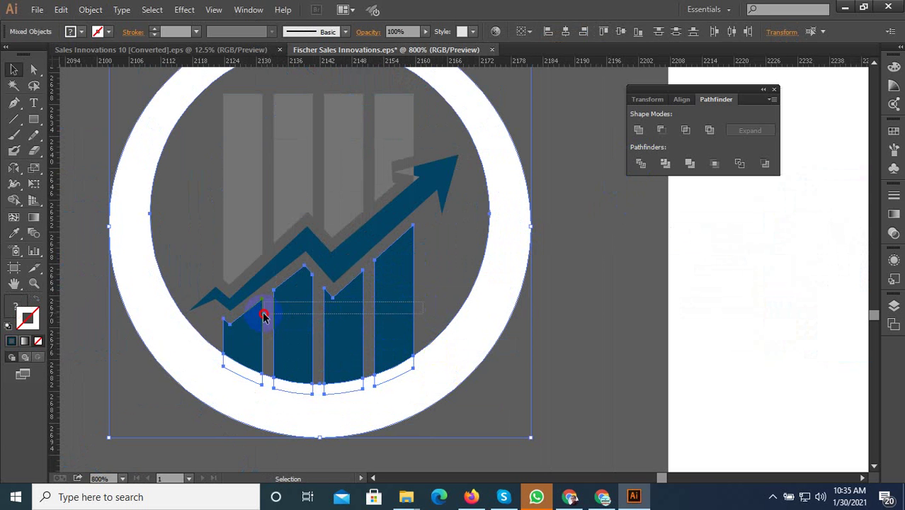
{"action": "left_click", "coordinate": [456, 303]}
Delete the white slivers beneath the bars, including the one under the leftmost bar.
{"action": "left_click", "coordinate": [377, 311]}
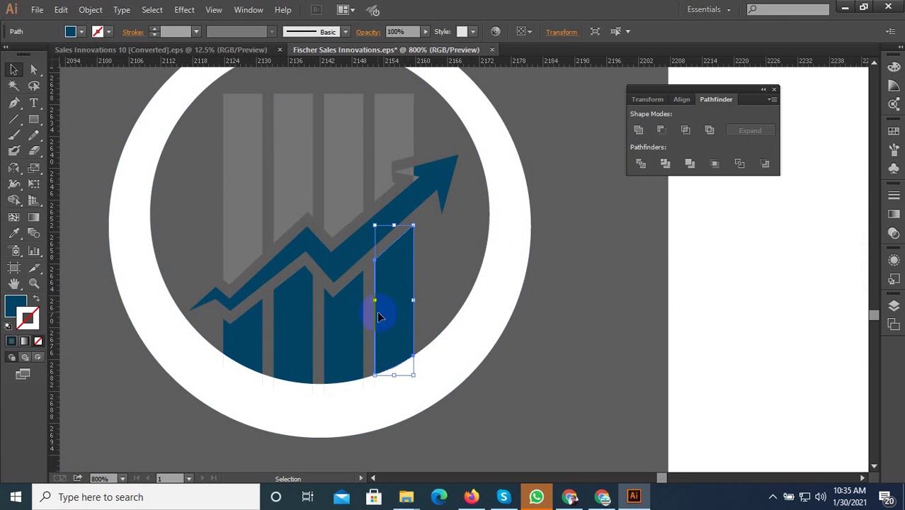
{"action": "left_click", "coordinate": [365, 388]}
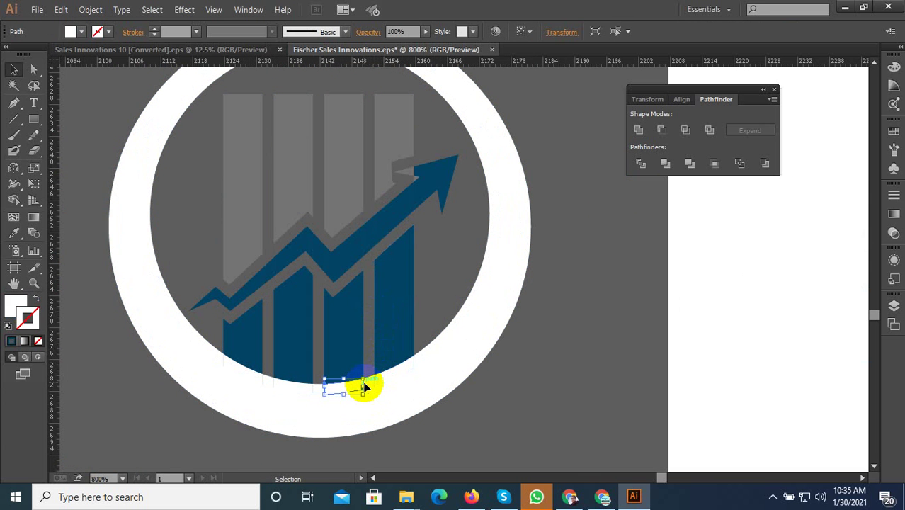
{"action": "key", "text": "Delete"}
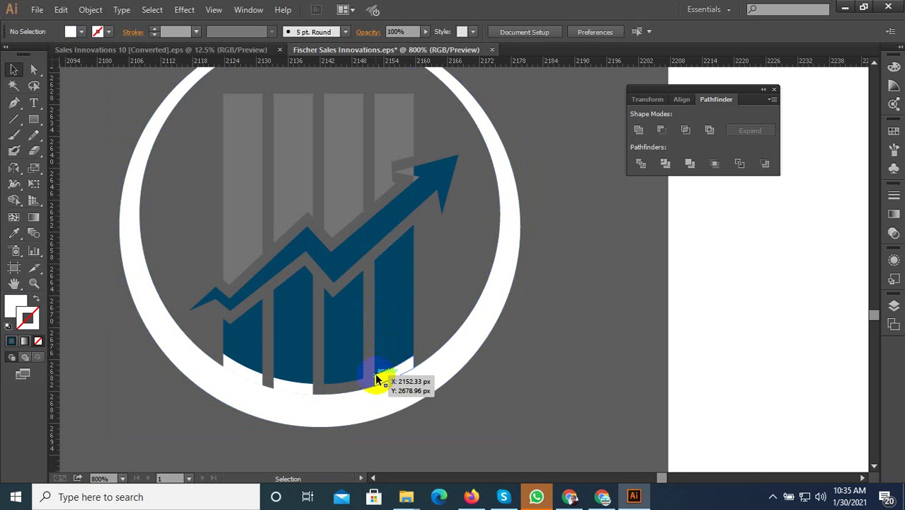
{"action": "left_click", "coordinate": [240, 376]}
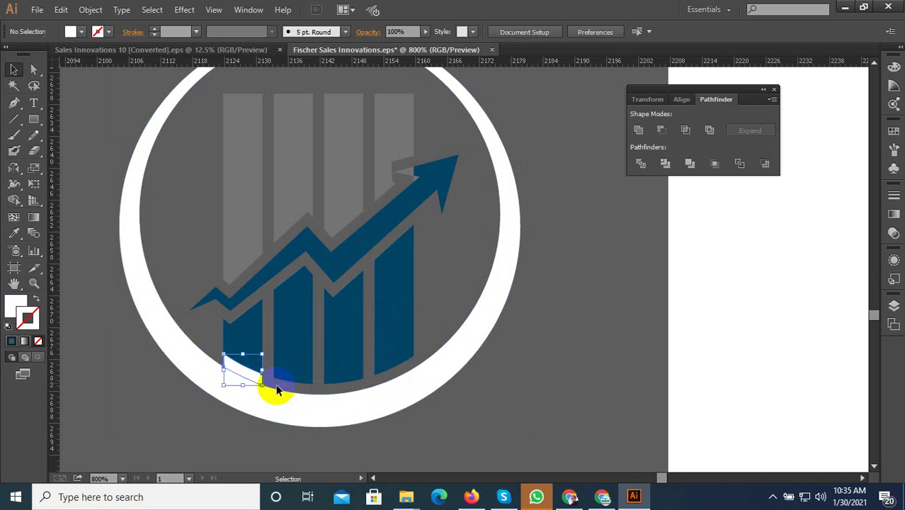
{"action": "key", "text": "Delete"}
Recolour the ring with the logo's blue using the Eyedropper.
{"action": "scroll", "coordinate": [397, 379], "scroll_direction": "down", "scroll_amount": 3}
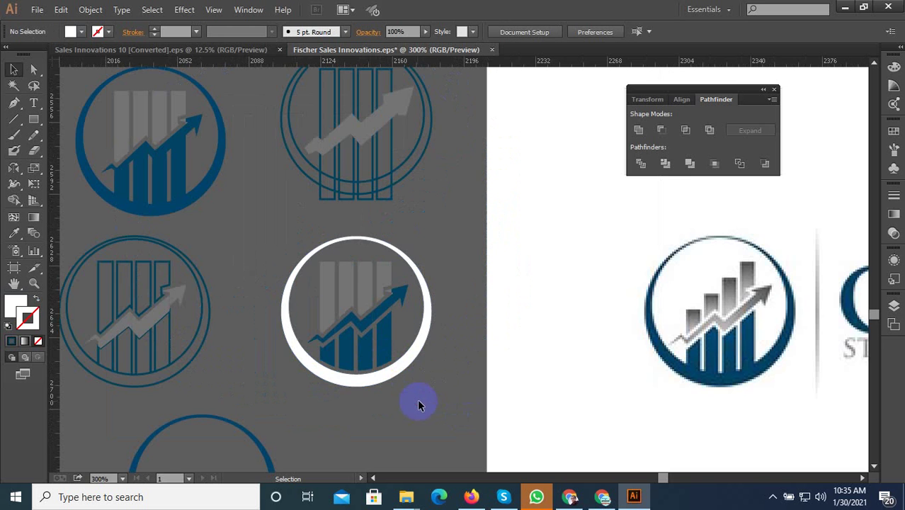
{"action": "left_click", "coordinate": [425, 315]}
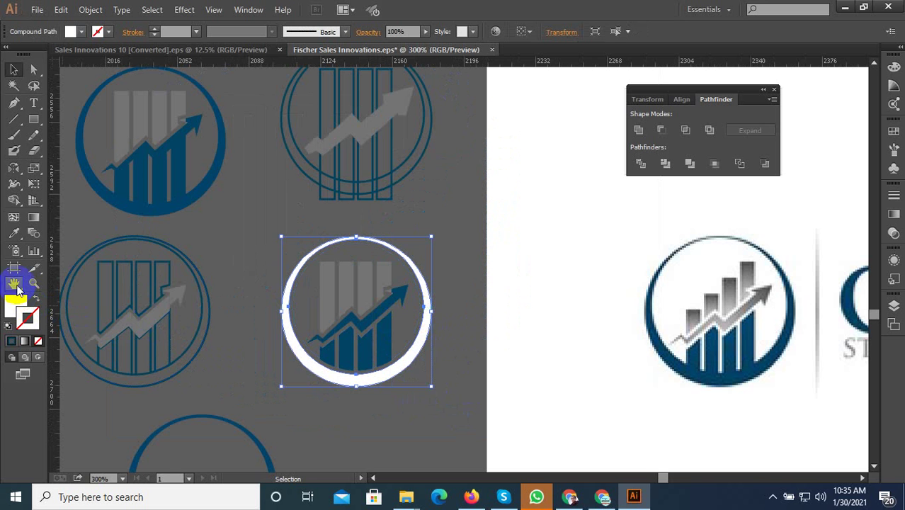
{"action": "left_click", "coordinate": [14, 233]}
{"action": "left_click", "coordinate": [386, 361]}
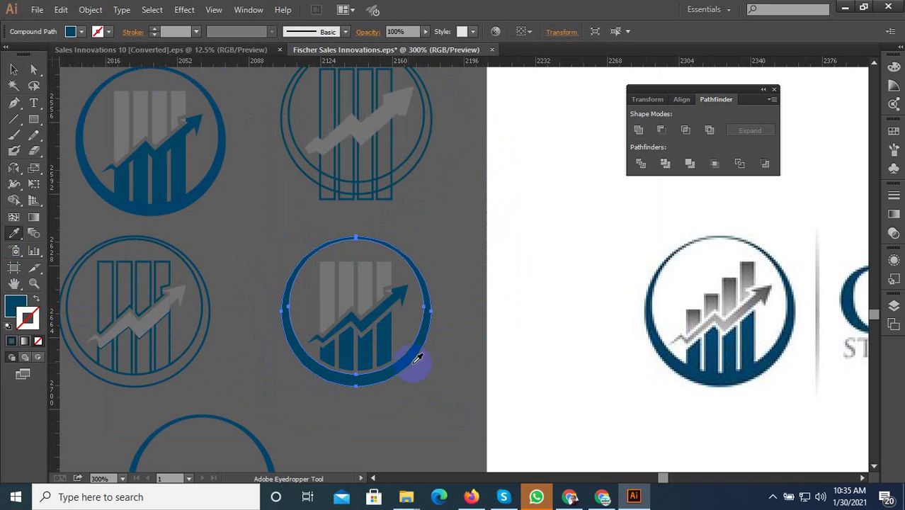
{"action": "left_click", "coordinate": [13, 70]}
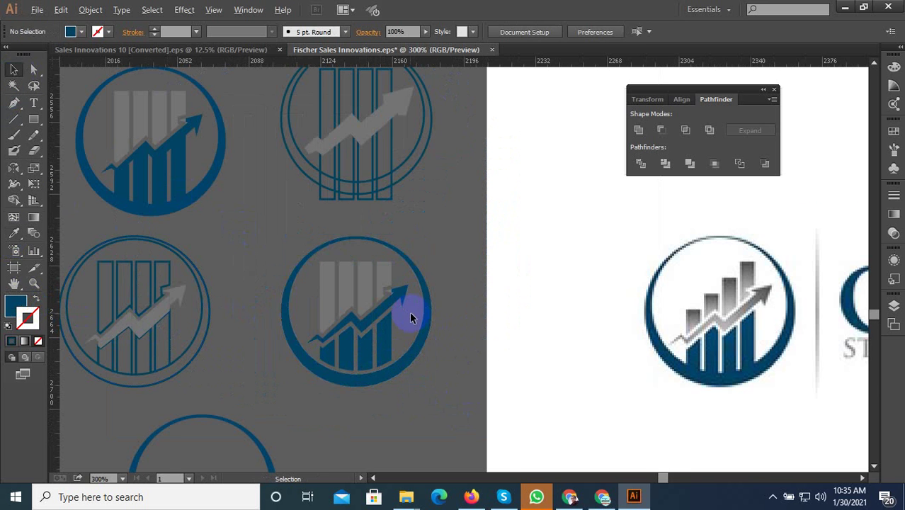
{"action": "scroll", "coordinate": [410, 311], "scroll_direction": "up", "scroll_amount": 1}
Fill the inner circle with the navy sampled from another logo variant.
{"action": "left_click", "coordinate": [278, 317]}
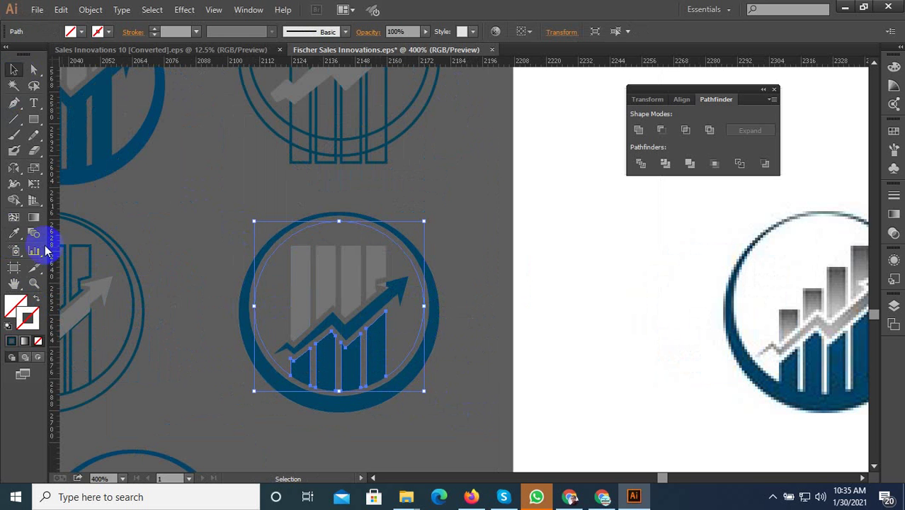
{"action": "left_click", "coordinate": [14, 233]}
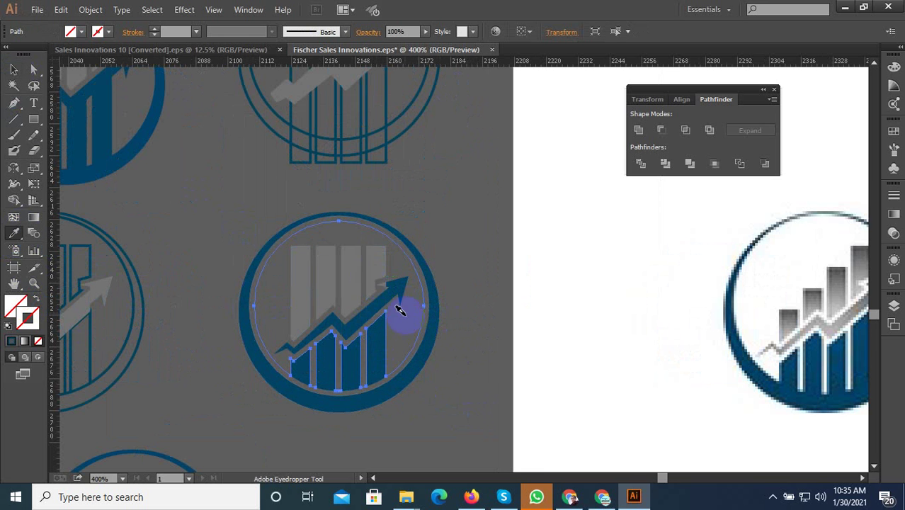
{"action": "scroll", "coordinate": [432, 311], "scroll_direction": "down", "scroll_amount": 2}
{"action": "scroll", "coordinate": [567, 328], "scroll_direction": "down", "scroll_amount": 1}
{"action": "scroll", "coordinate": [538, 335], "scroll_direction": "down", "scroll_amount": 1}
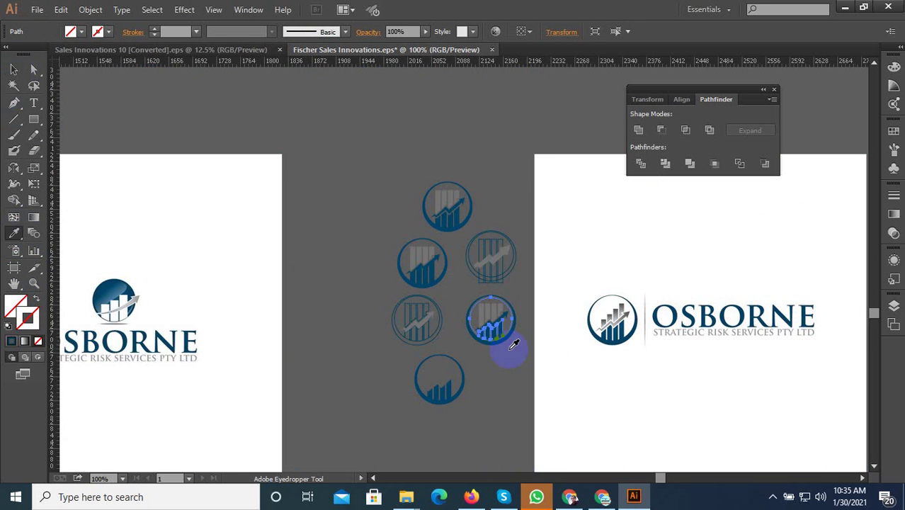
{"action": "scroll", "coordinate": [325, 349], "scroll_direction": "down", "scroll_amount": 1}
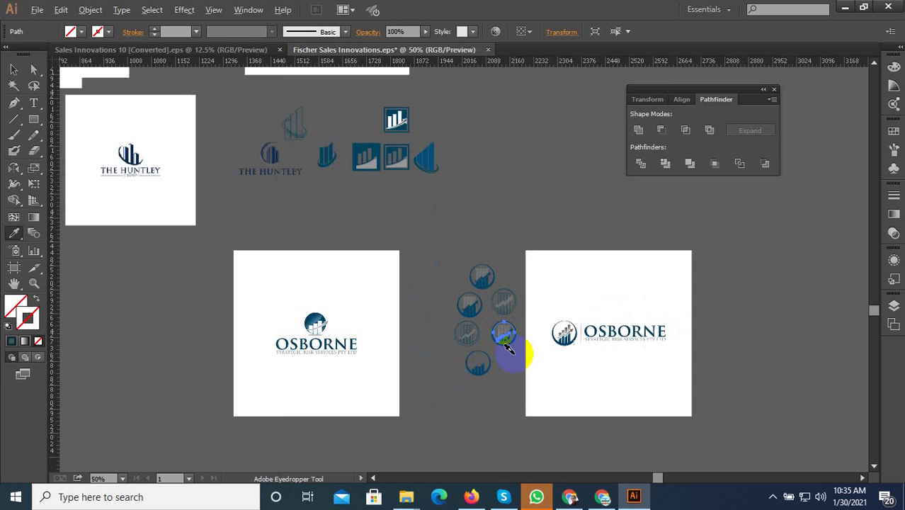
{"action": "left_click", "coordinate": [280, 153]}
{"action": "scroll", "coordinate": [504, 333], "scroll_direction": "up", "scroll_amount": 3}
{"action": "scroll", "coordinate": [545, 334], "scroll_direction": "up", "scroll_amount": 2}
{"action": "scroll", "coordinate": [697, 364], "scroll_direction": "up", "scroll_amount": 2}
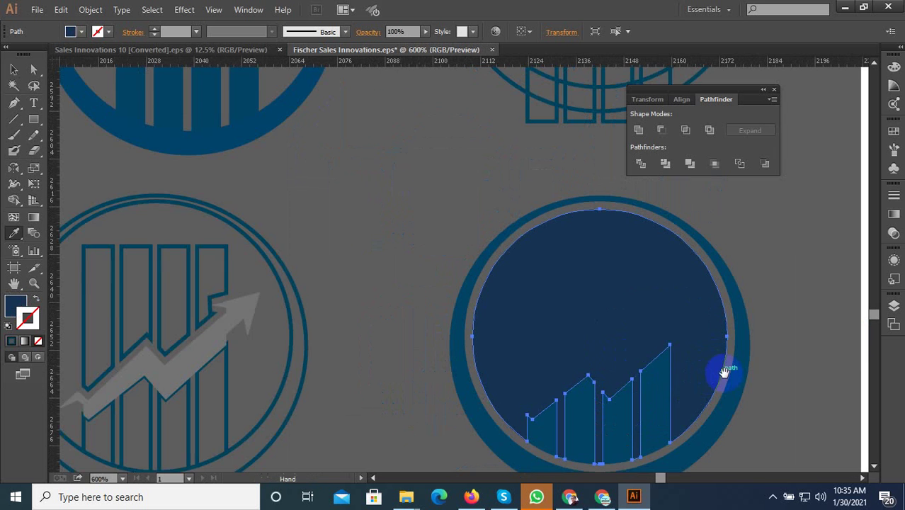
{"action": "scroll", "coordinate": [623, 333], "scroll_direction": "up", "scroll_amount": 1}
{"action": "left_click", "coordinate": [14, 70]}
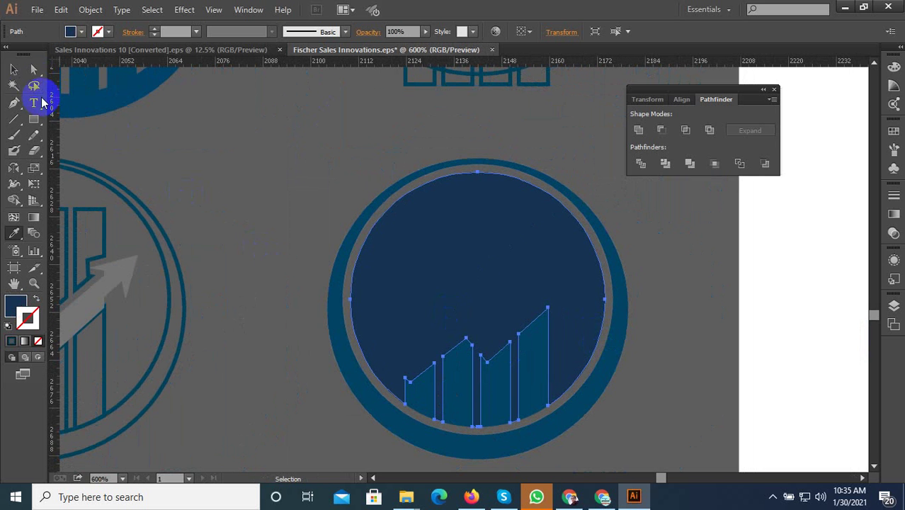
Bring the grey bars and arrow in front of the navy circle.
{"action": "scroll", "coordinate": [556, 238], "scroll_direction": "down", "scroll_amount": 1}
{"action": "left_click_drag", "start_coordinate": [601, 192], "coordinate": [404, 386]}
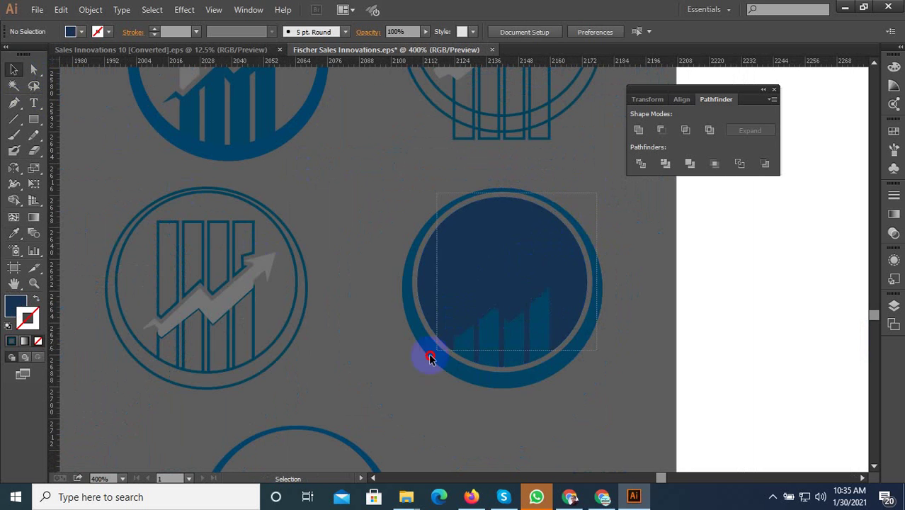
{"action": "left_click", "coordinate": [572, 307]}
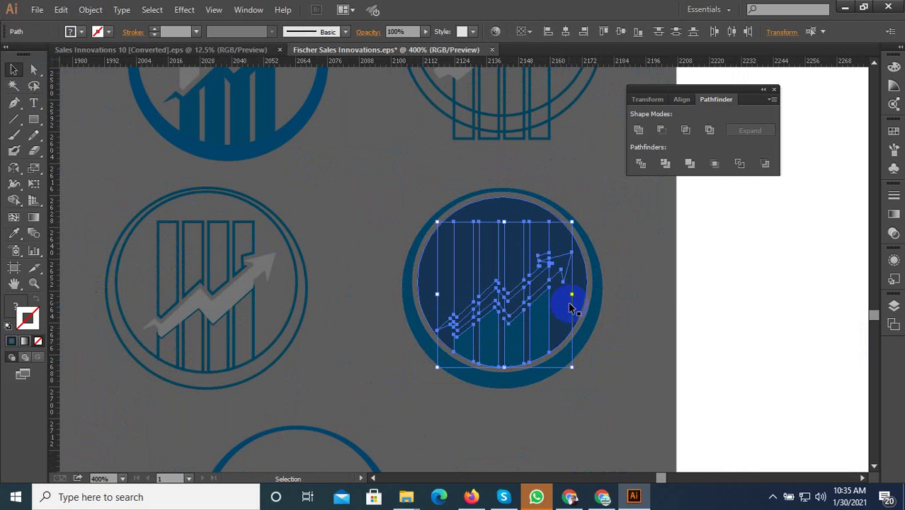
{"action": "right_click", "coordinate": [542, 302]}
{"action": "mouse_move", "coordinate": [580, 279]}
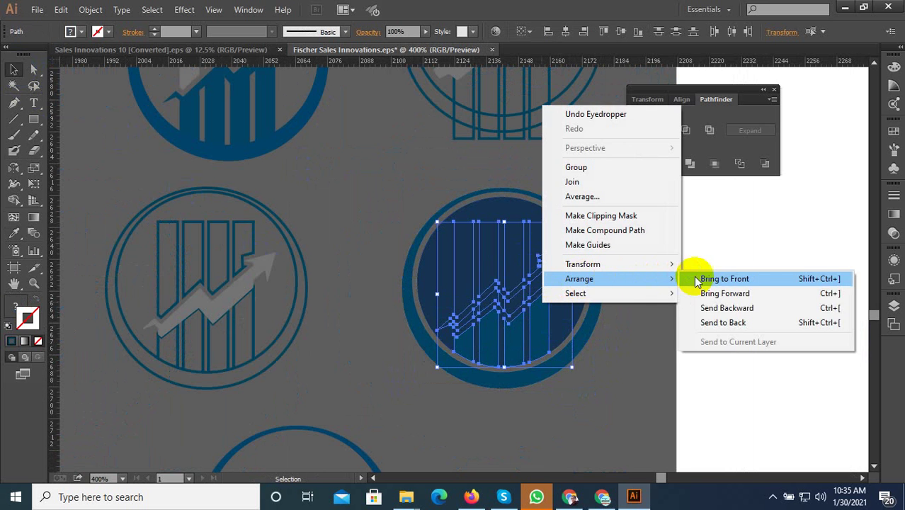
{"action": "left_click", "coordinate": [697, 280]}
{"action": "left_click", "coordinate": [608, 362]}
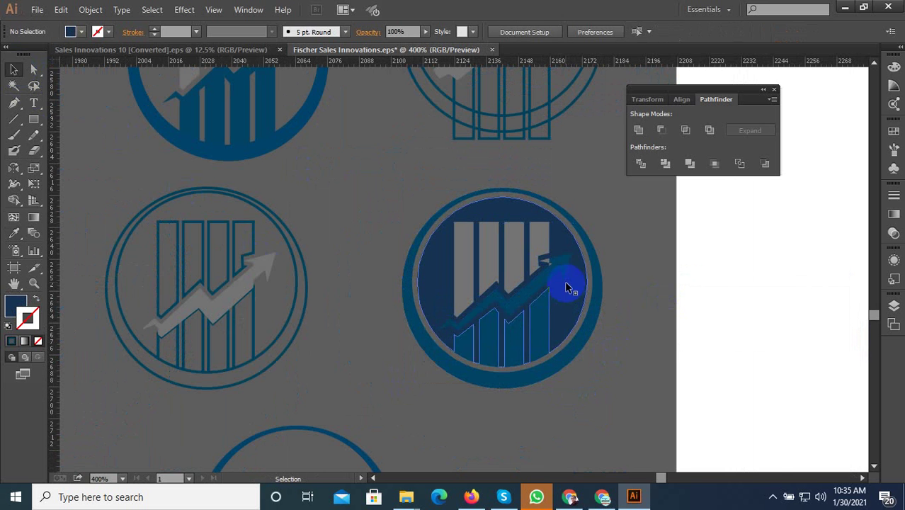
Zoom in on the grey notch beside the arrowhead after a first reshaping drag.
{"action": "scroll", "coordinate": [561, 277], "scroll_direction": "up", "scroll_amount": 3}
{"action": "scroll", "coordinate": [552, 255], "scroll_direction": "up", "scroll_amount": 1}
{"action": "left_click_drag", "start_coordinate": [504, 251], "coordinate": [443, 274]}
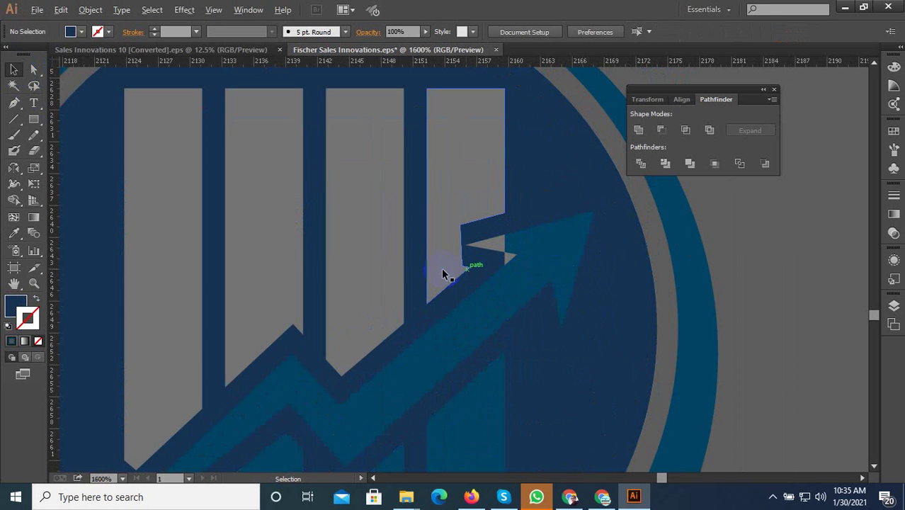
{"action": "scroll", "coordinate": [427, 263], "scroll_direction": "down", "scroll_amount": 1}
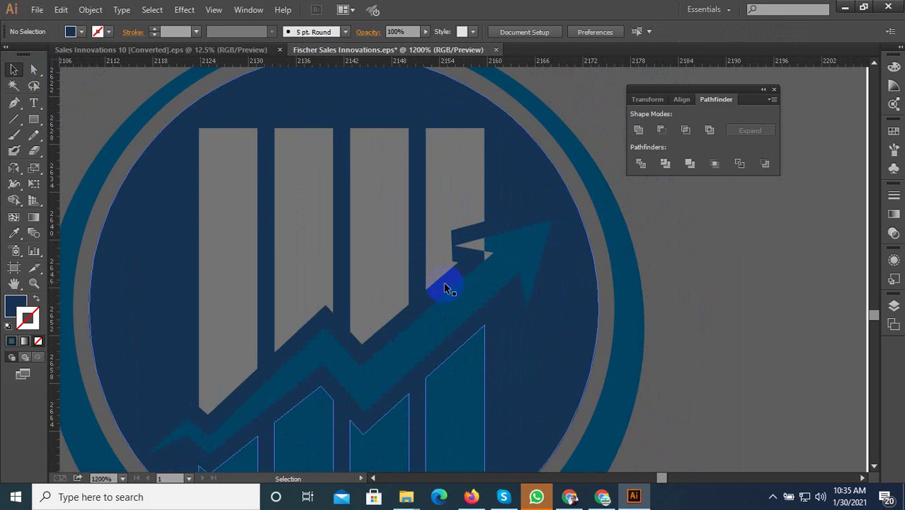
{"action": "scroll", "coordinate": [437, 286], "scroll_direction": "down", "scroll_amount": 3}
{"action": "scroll", "coordinate": [439, 283], "scroll_direction": "up", "scroll_amount": 1}
{"action": "scroll", "coordinate": [434, 259], "scroll_direction": "up", "scroll_amount": 3}
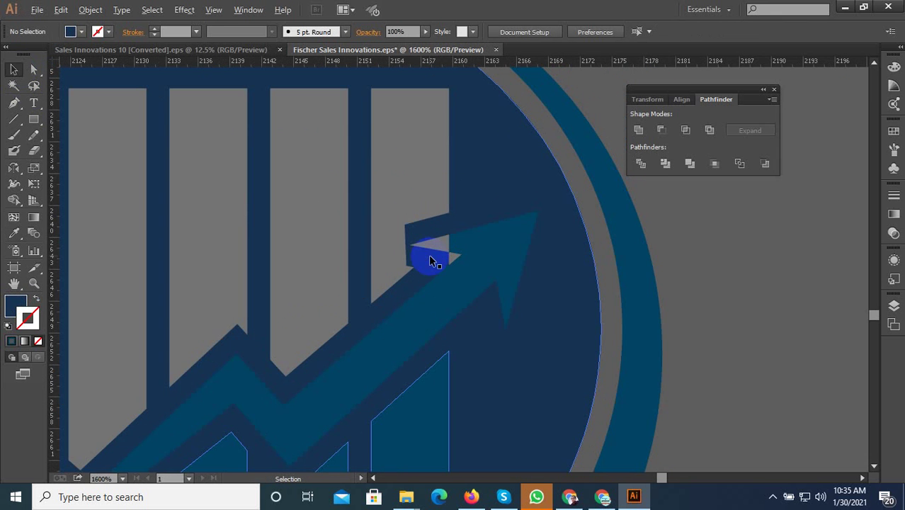
{"action": "scroll", "coordinate": [421, 256], "scroll_direction": "up", "scroll_amount": 2}
Drag the grey bar's notch corner anchor down to meet the arrow edge.
{"action": "left_click", "coordinate": [380, 251]}
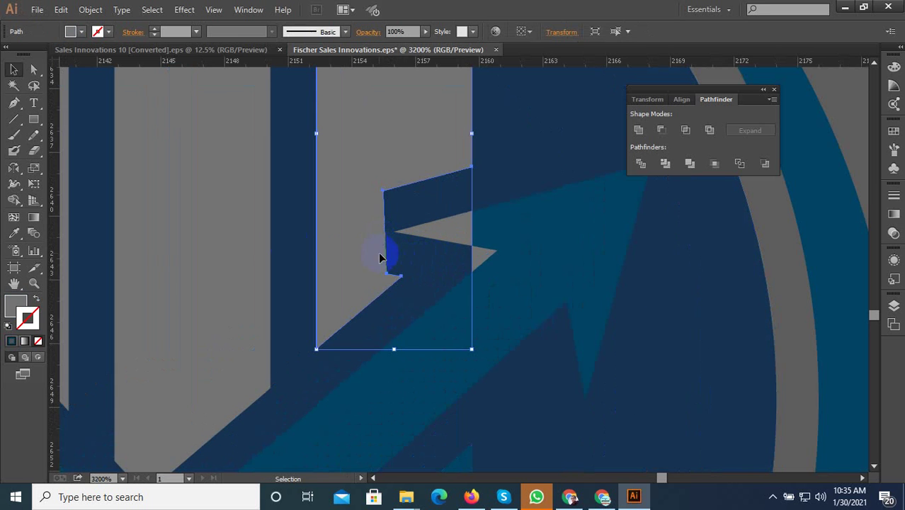
{"action": "left_click", "coordinate": [33, 69]}
{"action": "scroll", "coordinate": [426, 291], "scroll_direction": "up", "scroll_amount": 2}
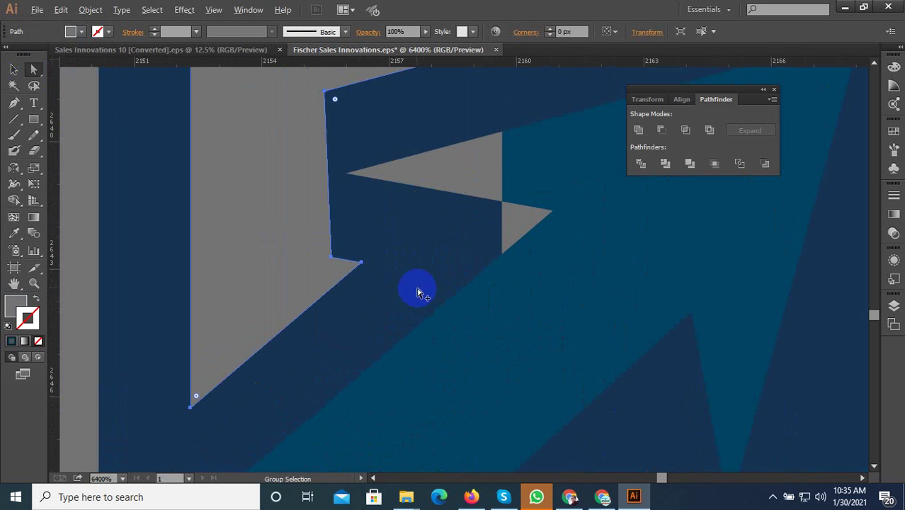
{"action": "left_click", "coordinate": [332, 256]}
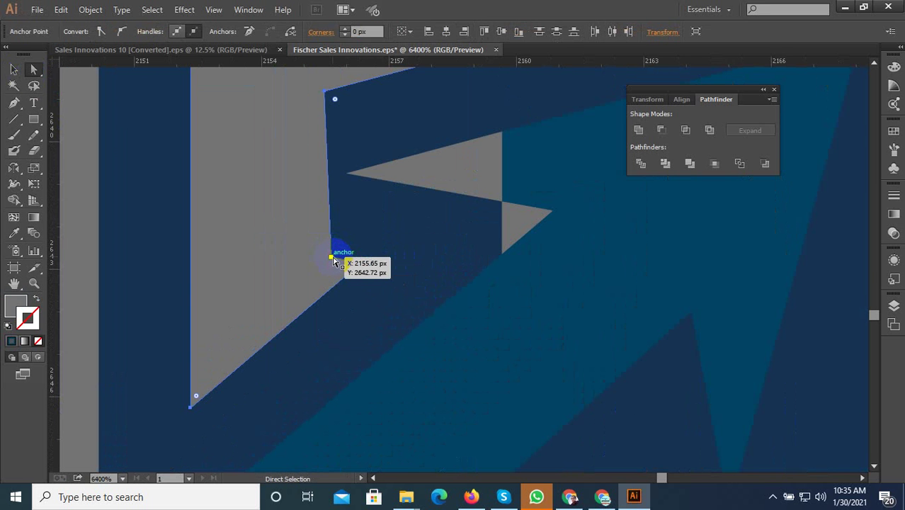
{"action": "left_click", "coordinate": [333, 257]}
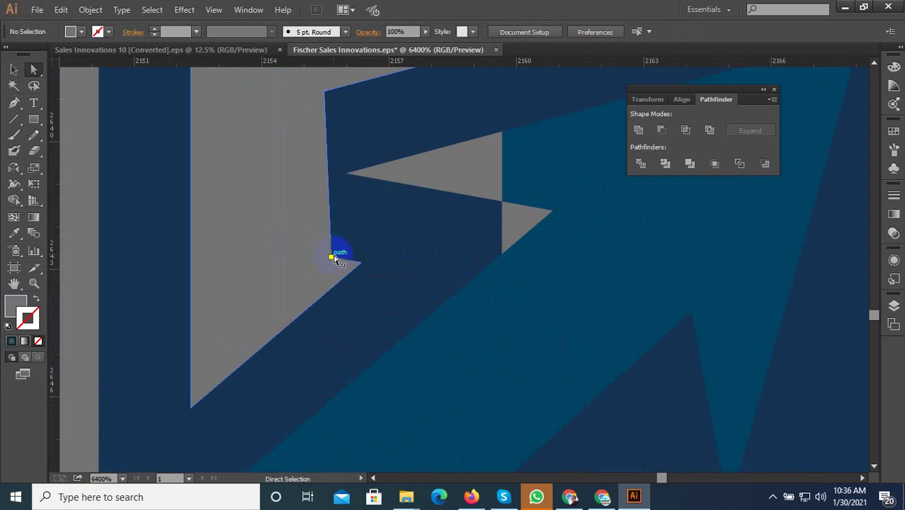
{"action": "left_click_drag", "start_coordinate": [333, 259], "coordinate": [331, 299]}
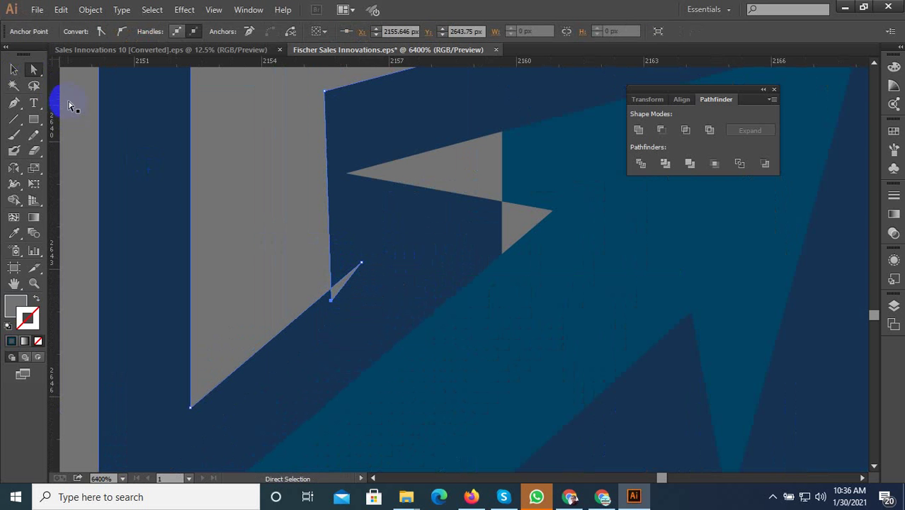
{"action": "left_click", "coordinate": [13, 69]}
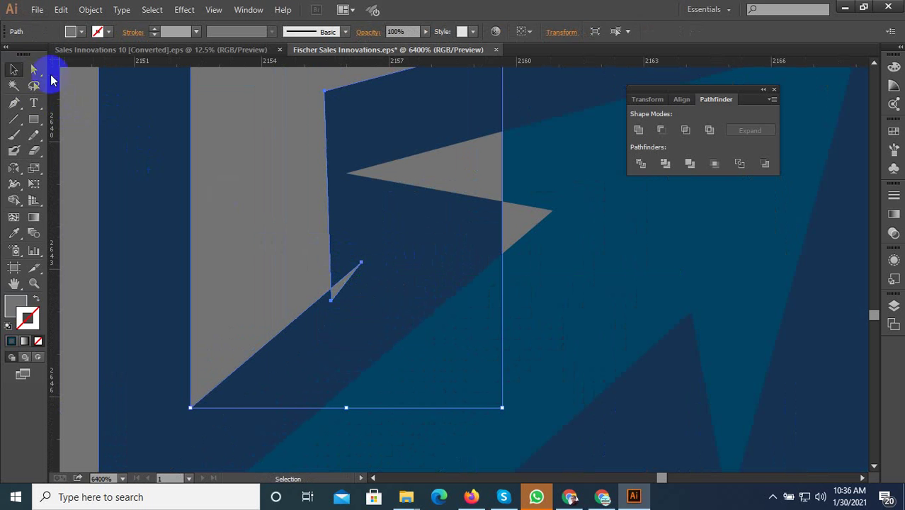
{"action": "left_click", "coordinate": [33, 69]}
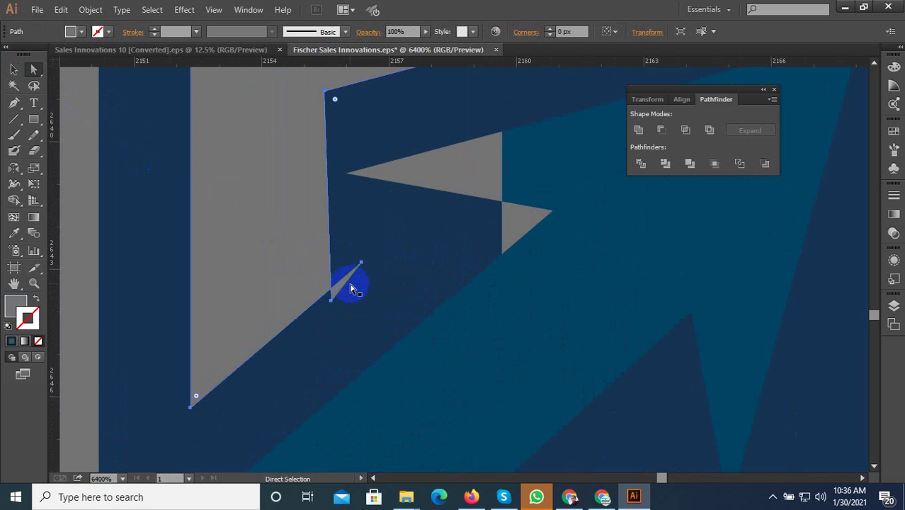
{"action": "left_click", "coordinate": [13, 69]}
{"action": "left_click", "coordinate": [381, 318]}
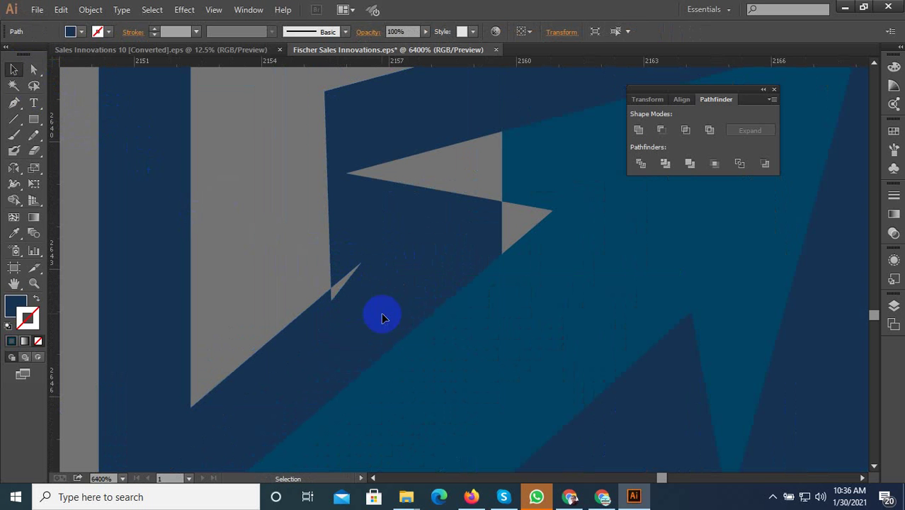
Add a vertical guide along the notch edge, then divide the overlapping grey triangle and ungroup the pieces.
{"action": "mouse_move", "coordinate": [49, 275]}
{"action": "left_mouse_down"}
{"action": "mouse_move", "coordinate": [329, 261]}
{"action": "mouse_move", "coordinate": [325, 87]}
{"action": "left_mouse_up"}
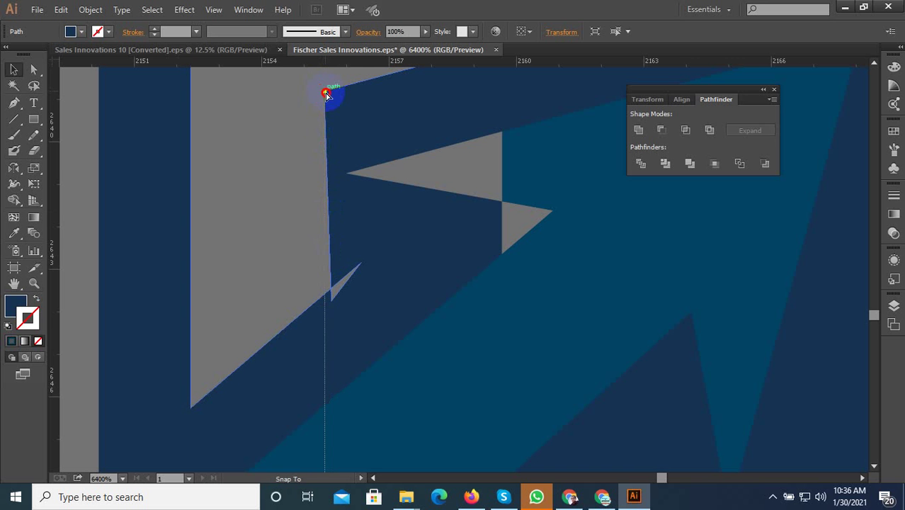
{"action": "left_click", "coordinate": [317, 289], "text": "shift"}
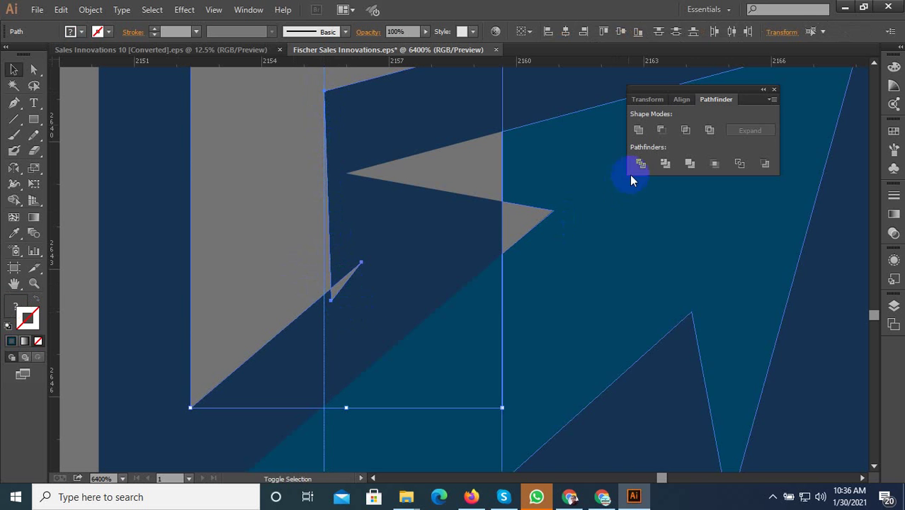
{"action": "left_click", "coordinate": [641, 162]}
{"action": "right_click", "coordinate": [294, 237]}
{"action": "left_click", "coordinate": [332, 312]}
{"action": "left_click", "coordinate": [354, 288]}
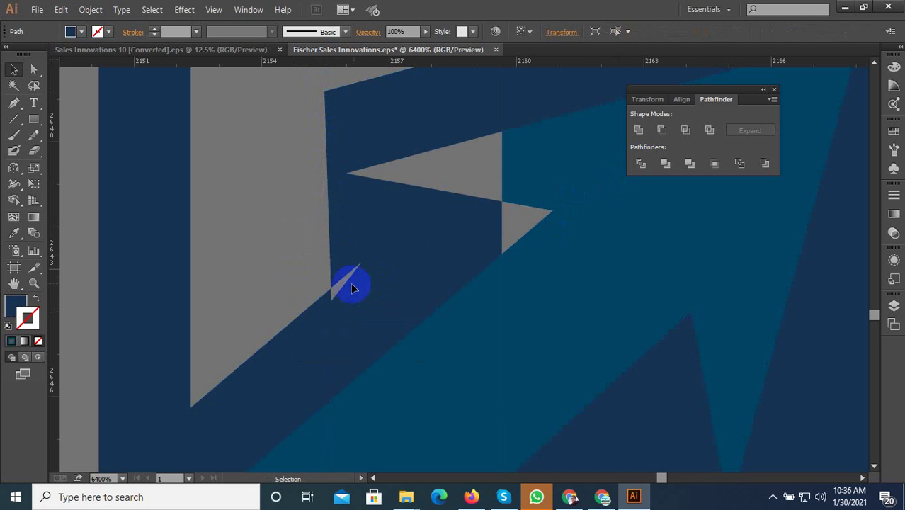
Delete the two thin grey slivers and the small grey triangle around the notch.
{"action": "left_click", "coordinate": [347, 283]}
{"action": "key", "text": "Delete"}
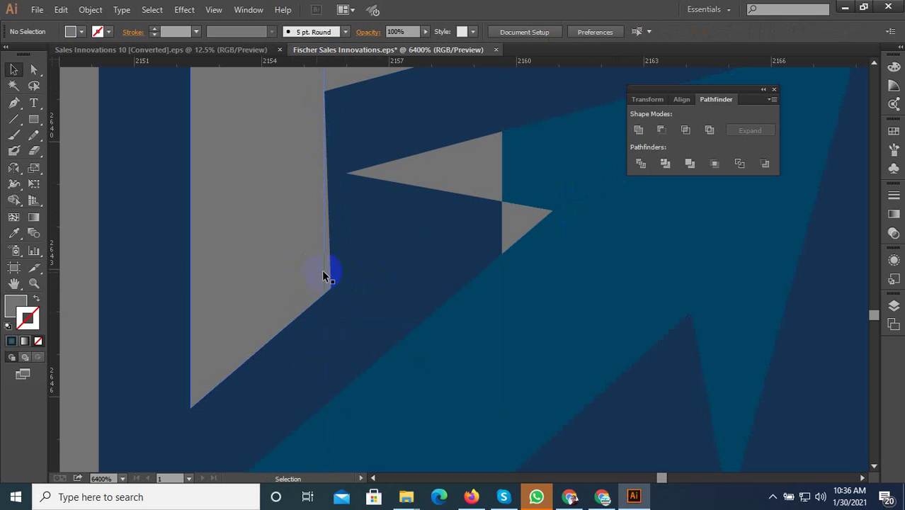
{"action": "left_click", "coordinate": [329, 270]}
{"action": "key", "text": "Delete"}
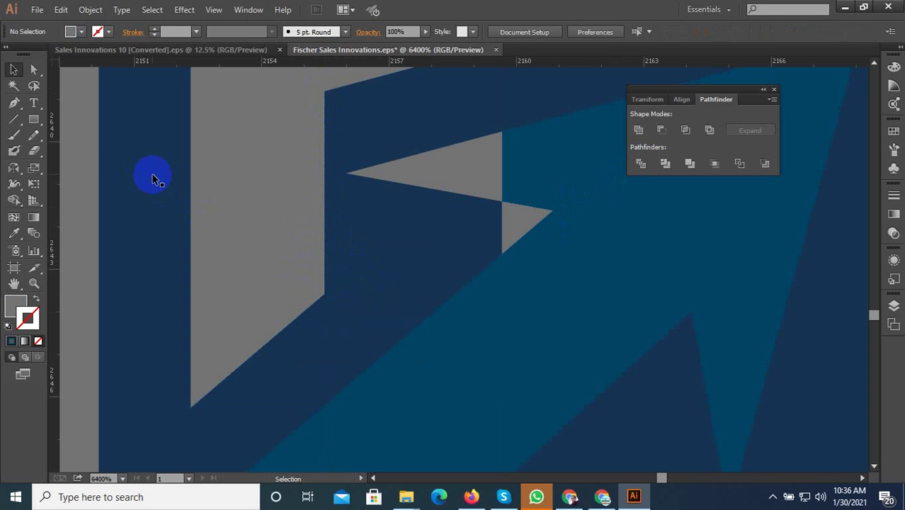
{"action": "left_click", "coordinate": [14, 69]}
{"action": "left_click", "coordinate": [515, 216]}
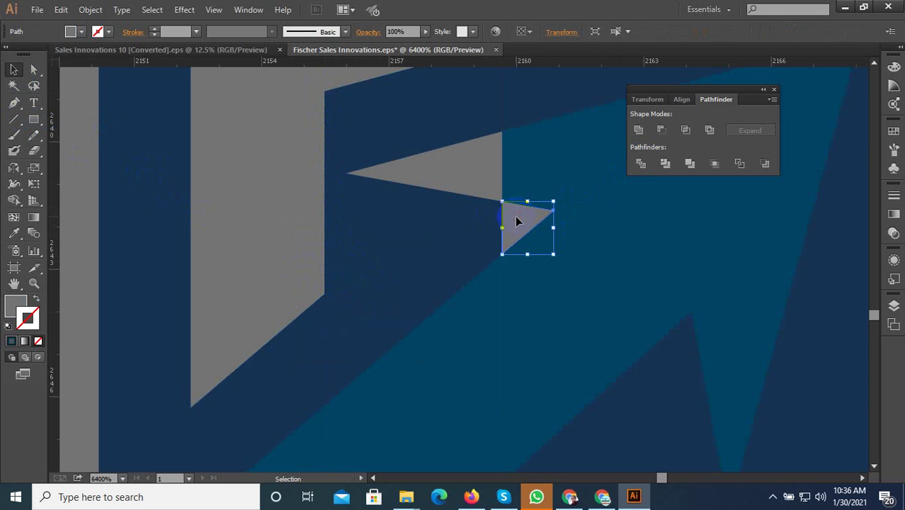
{"action": "key", "text": "Delete"}
Select all the arrow pieces, from arrowhead to left tip, and unite them into one shape.
{"action": "left_click", "coordinate": [492, 195]}
{"action": "left_click", "coordinate": [546, 217], "text": "shift"}
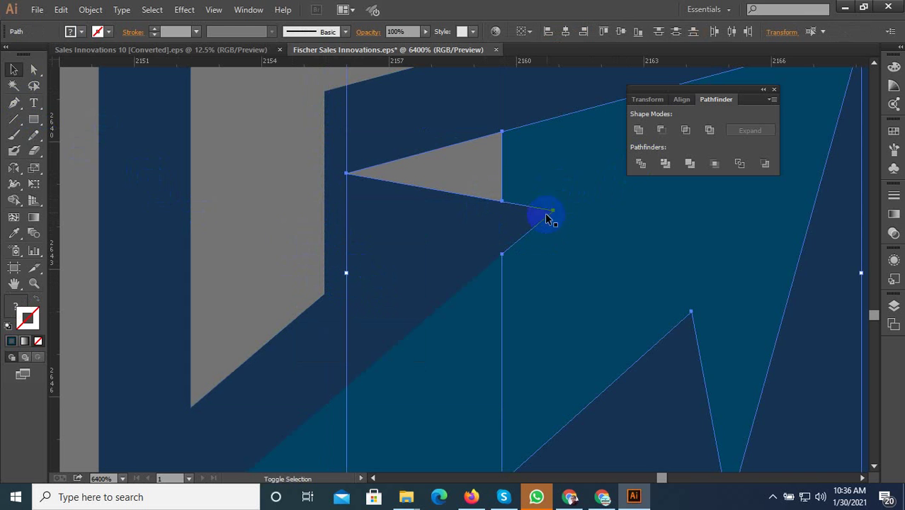
{"action": "scroll", "coordinate": [314, 290], "scroll_direction": "down", "scroll_amount": 2, "text": "alt"}
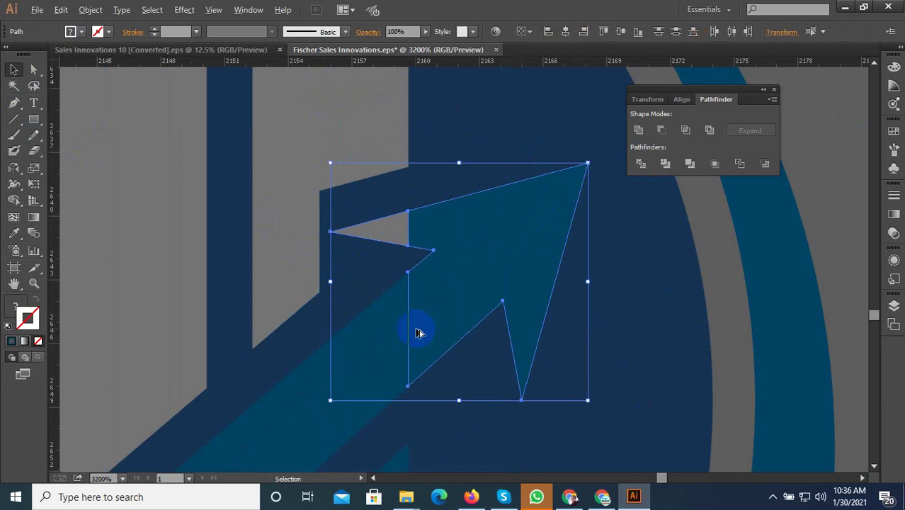
{"action": "left_click", "coordinate": [372, 356], "text": "shift"}
{"action": "scroll", "coordinate": [447, 297], "scroll_direction": "down", "scroll_amount": 6, "text": "alt"}
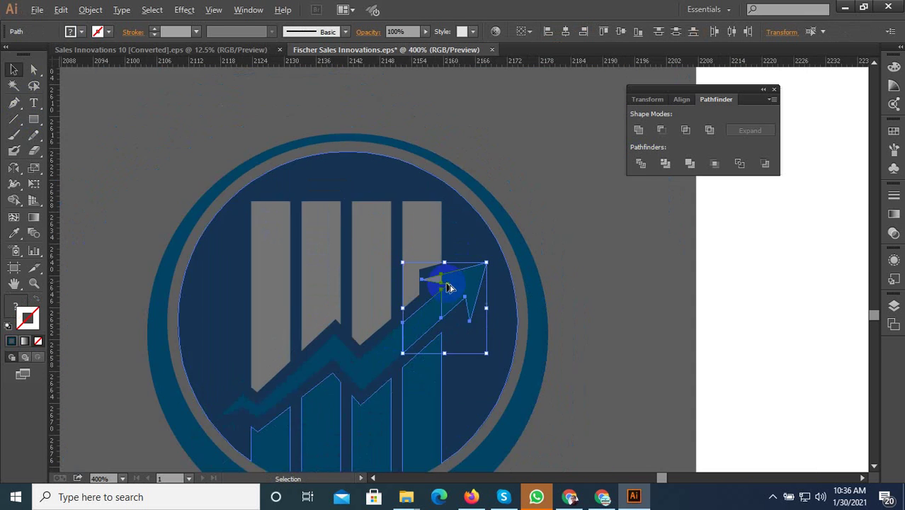
{"action": "scroll", "coordinate": [411, 314], "scroll_direction": "down", "scroll_amount": 2, "text": "alt"}
{"action": "scroll", "coordinate": [418, 309], "scroll_direction": "up", "scroll_amount": 5, "text": "alt"}
{"action": "left_click", "coordinate": [427, 298], "text": "shift"}
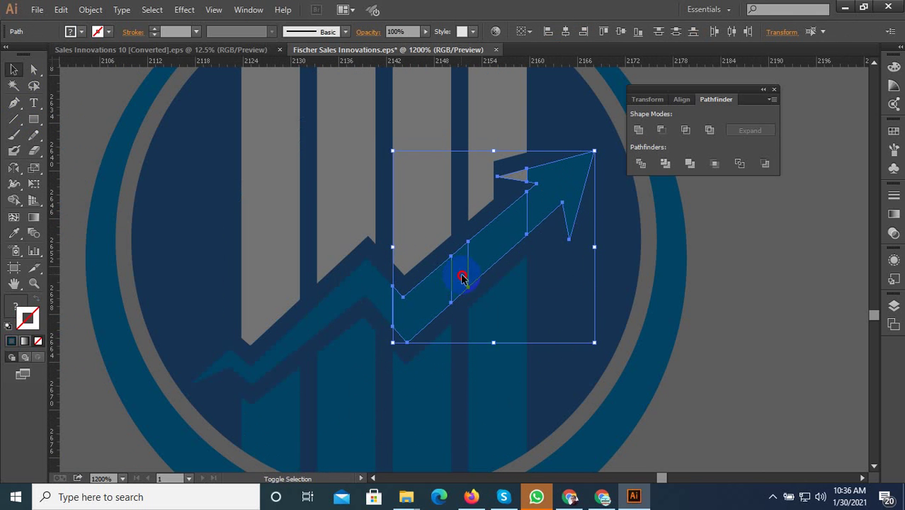
{"action": "left_click", "coordinate": [316, 319], "text": "shift"}
{"action": "left_click", "coordinate": [285, 349], "text": "shift"}
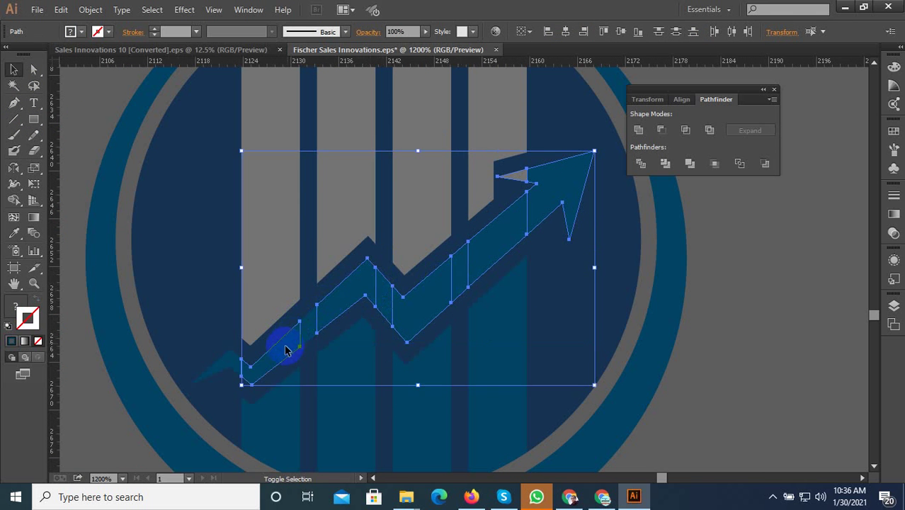
{"action": "left_click", "coordinate": [237, 366], "text": "shift"}
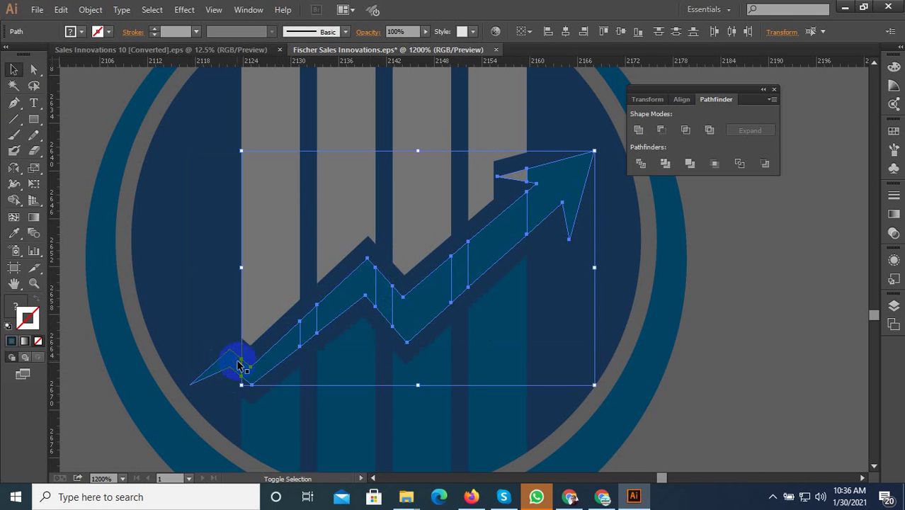
{"action": "left_click", "coordinate": [638, 130]}
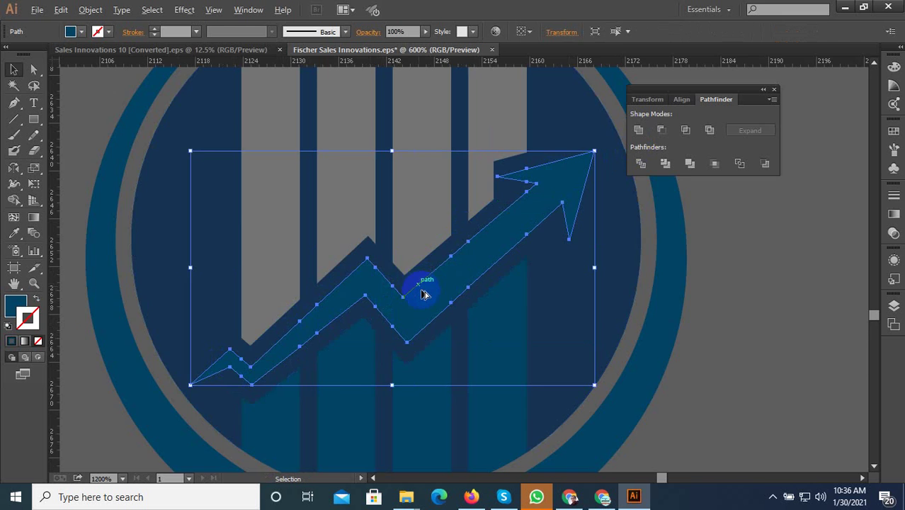
{"action": "key", "text": "ctrl+minus"}
{"action": "key", "text": "ctrl+minus"}
{"action": "key", "text": "ctrl+minus"}
{"action": "key", "text": "ctrl+minus"}
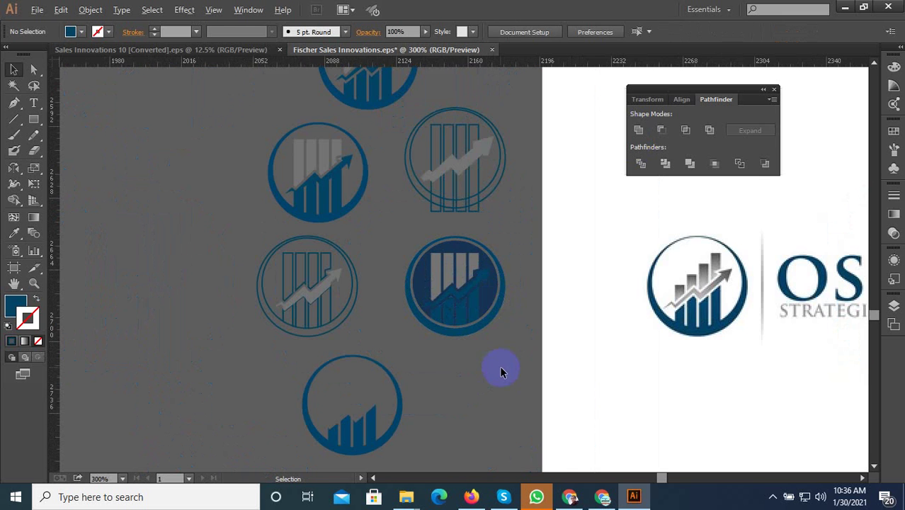
{"action": "left_click_drag", "start_coordinate": [526, 358], "coordinate": [395, 213]}
{"action": "key", "text": "ctrl+minus"}
{"action": "mouse_move", "coordinate": [478, 301]}
{"action": "left_mouse_down"}
{"action": "mouse_move", "coordinate": [218, 223]}
{"action": "mouse_move", "coordinate": [354, 253]}
{"action": "left_mouse_up"}
{"action": "key", "text": "ctrl+plus"}
{"action": "key", "text": "ctrl+plus"}
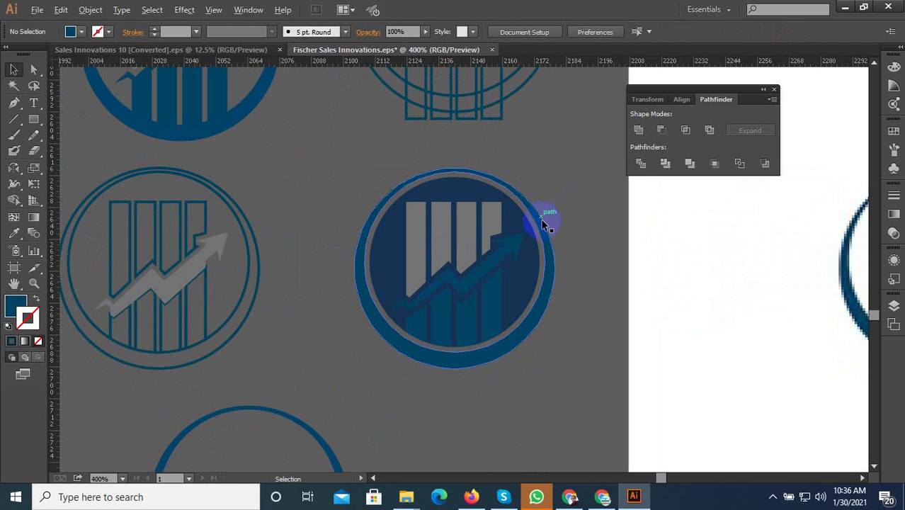
{"action": "key", "text": "ctrl+plus"}
{"action": "key", "text": "ctrl+minus"}
{"action": "key", "text": "ctrl+minus"}
{"action": "key", "text": "ctrl+minus"}
{"action": "left_click", "coordinate": [500, 330]}
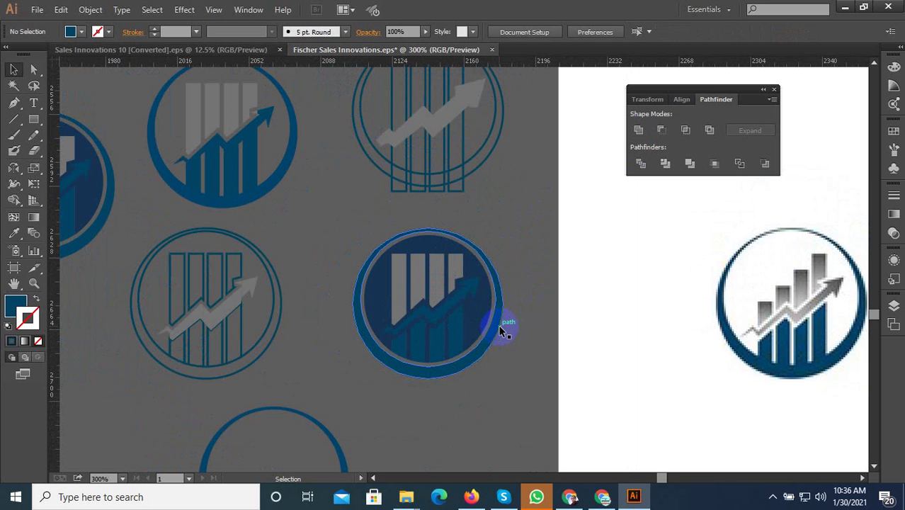
{"action": "left_click", "coordinate": [651, 267]}
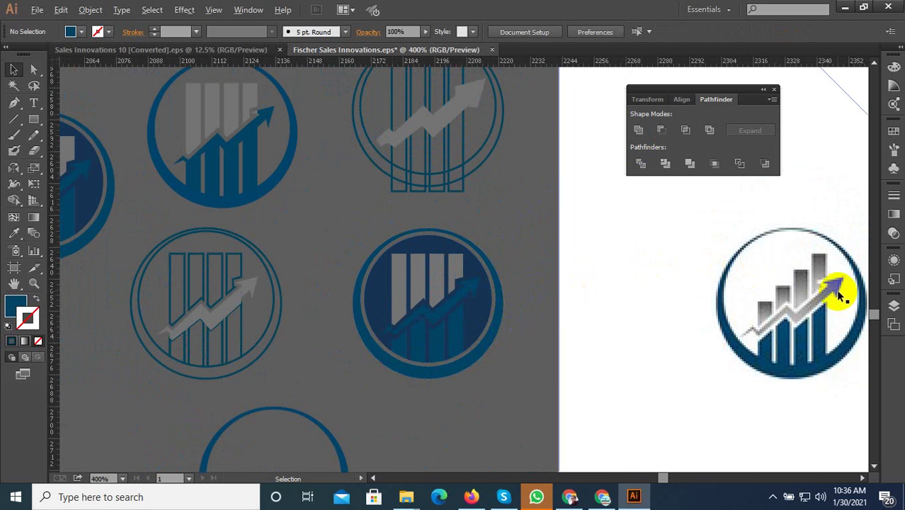
{"action": "scroll", "coordinate": [838, 278], "scroll_direction": "up", "scroll_amount": 3}
{"action": "scroll", "coordinate": [838, 278], "scroll_direction": "up", "scroll_amount": 1}
{"action": "scroll", "coordinate": [751, 264], "scroll_direction": "down", "scroll_amount": 2}
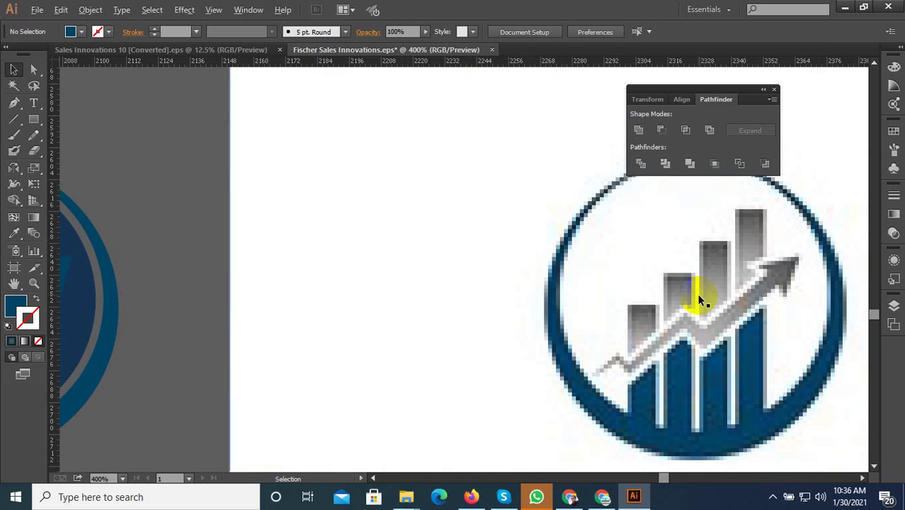
{"action": "scroll", "coordinate": [691, 296], "scroll_direction": "down", "scroll_amount": 3}
{"action": "scroll", "coordinate": [400, 301], "scroll_direction": "up", "scroll_amount": 1}
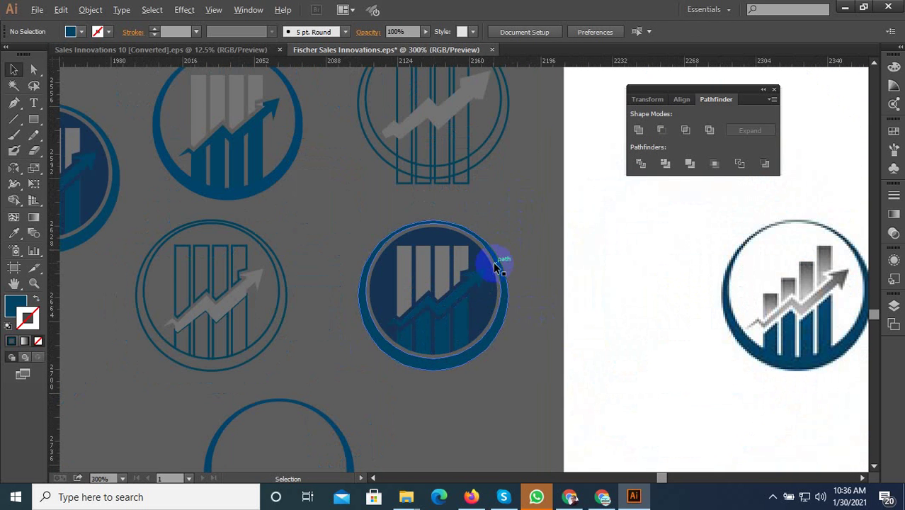
{"action": "scroll", "coordinate": [473, 291], "scroll_direction": "up", "scroll_amount": 2}
{"action": "scroll", "coordinate": [432, 301], "scroll_direction": "up", "scroll_amount": 2}
{"action": "scroll", "coordinate": [449, 269], "scroll_direction": "up", "scroll_amount": 1}
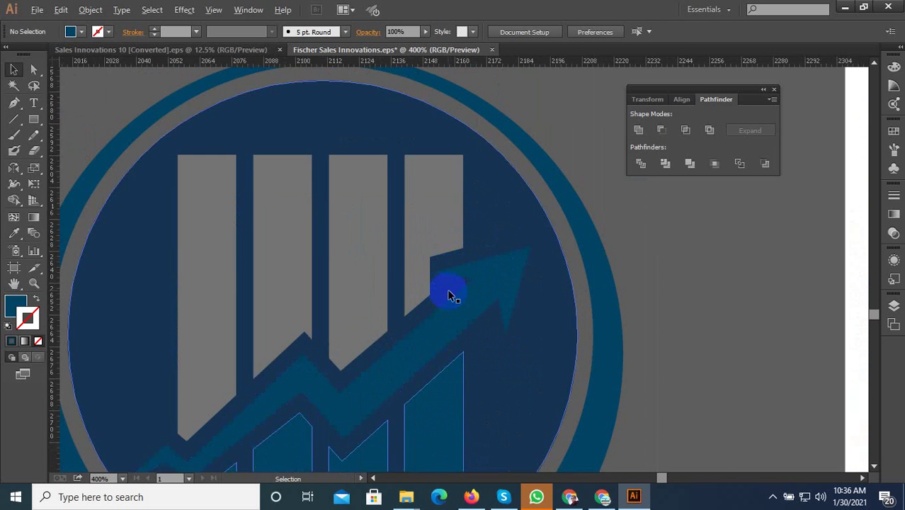
{"action": "scroll", "coordinate": [448, 294], "scroll_direction": "down", "scroll_amount": 5}
{"action": "left_click_drag", "start_coordinate": [309, 278], "coordinate": [361, 324]}
{"action": "scroll", "coordinate": [277, 161], "scroll_direction": "up", "scroll_amount": 3}
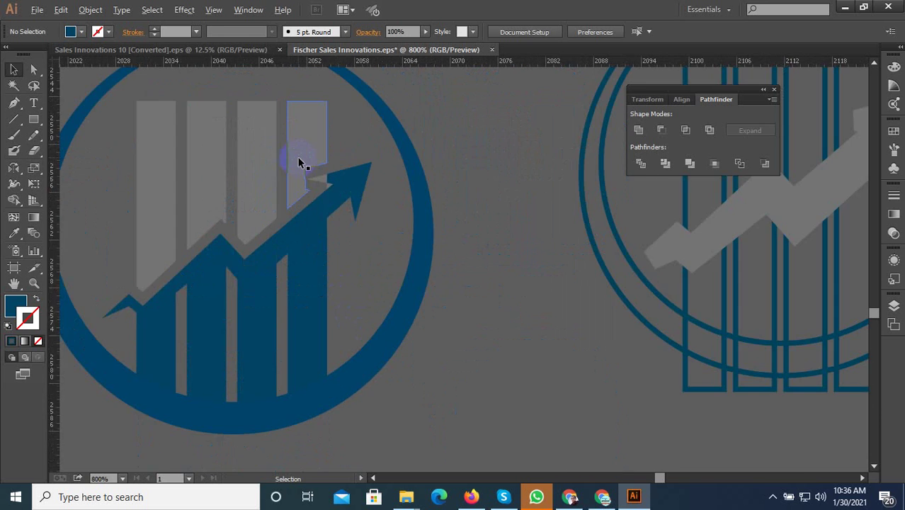
{"action": "scroll", "coordinate": [303, 161], "scroll_direction": "up", "scroll_amount": 4}
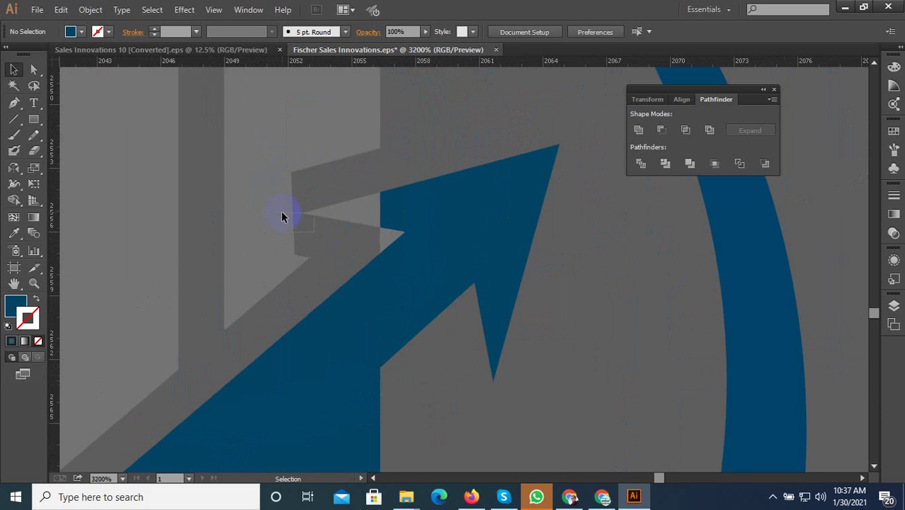
Inspect the rightmost grey bar's anchor points around the notch, then deselect it.
{"action": "left_click", "coordinate": [282, 217]}
{"action": "left_click", "coordinate": [33, 69]}
{"action": "scroll", "coordinate": [295, 200], "scroll_direction": "up", "scroll_amount": 1}
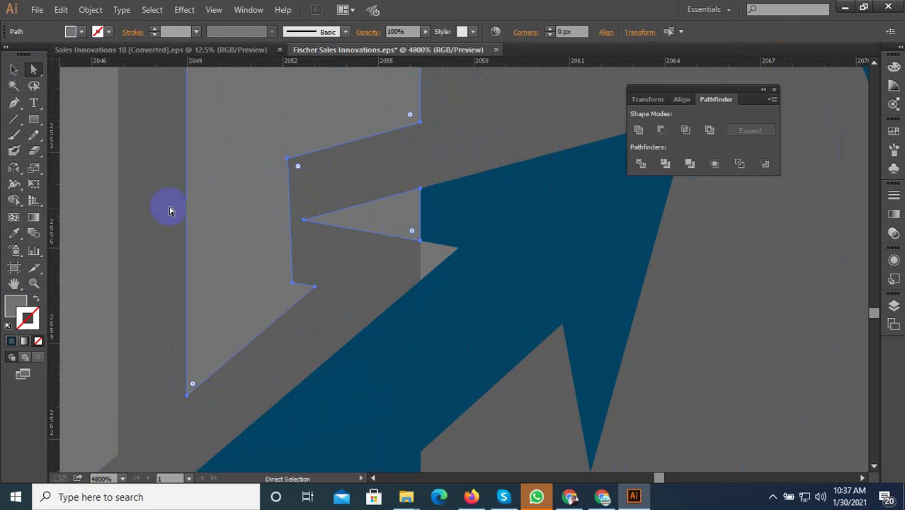
{"action": "left_click", "coordinate": [13, 103]}
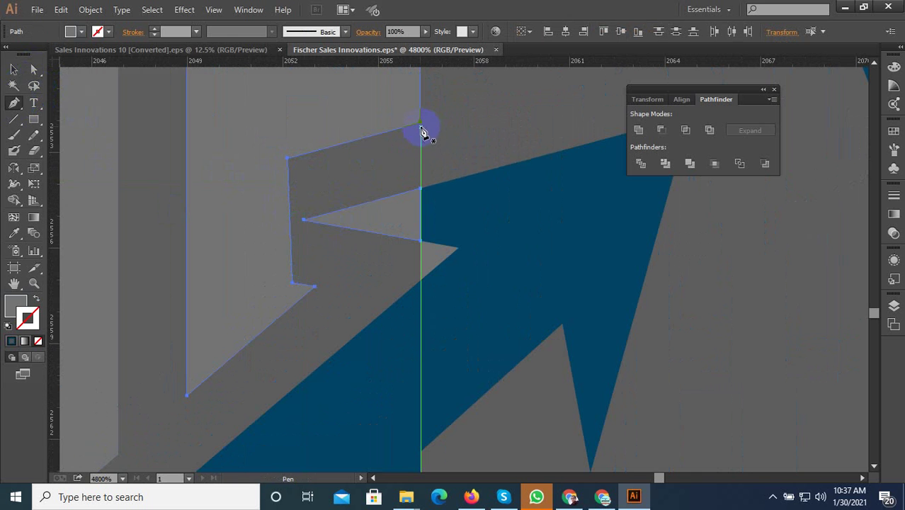
{"action": "left_click", "coordinate": [14, 69]}
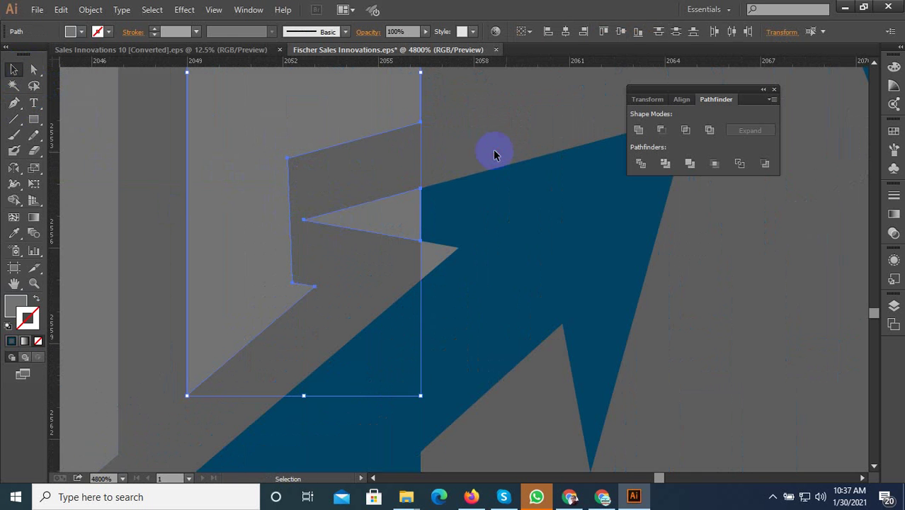
{"action": "left_click", "coordinate": [171, 131]}
Draw a closed Pen shape outlining the new notch over the grey bar.
{"action": "left_click", "coordinate": [14, 103]}
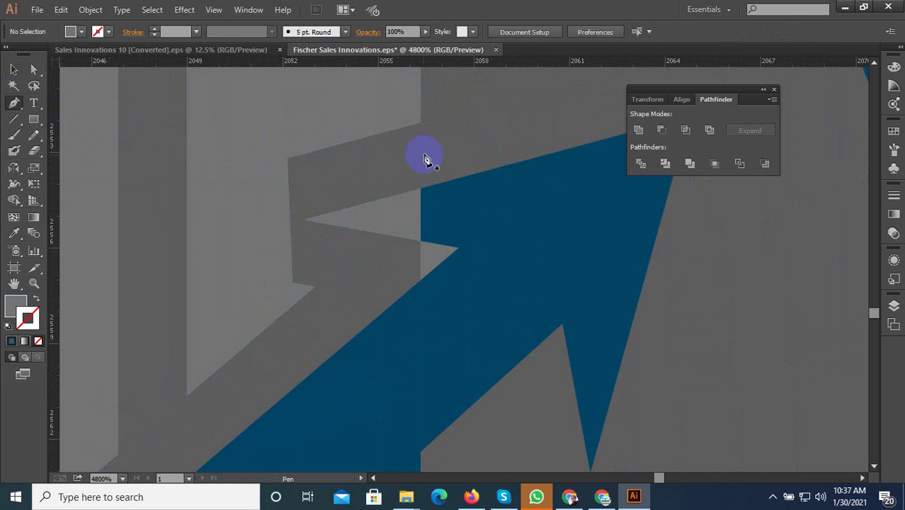
{"action": "left_click", "coordinate": [420, 124]}
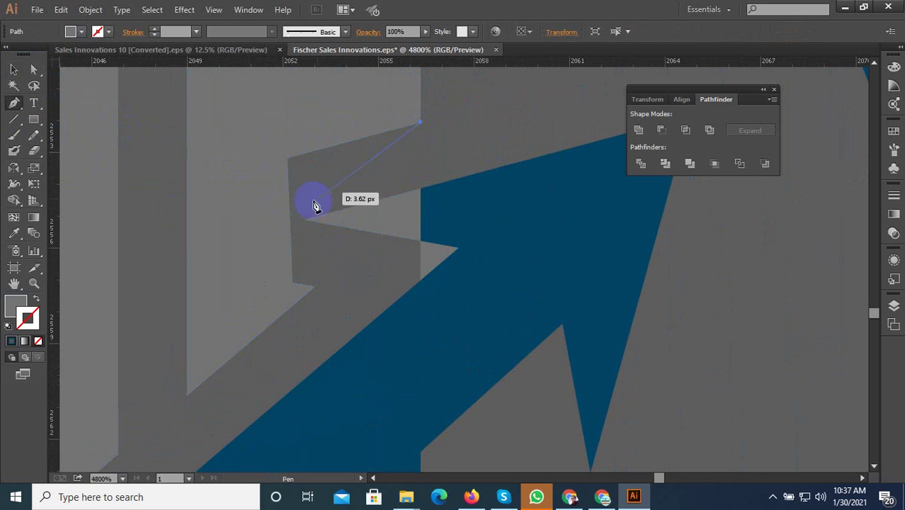
{"action": "left_click", "coordinate": [226, 212]}
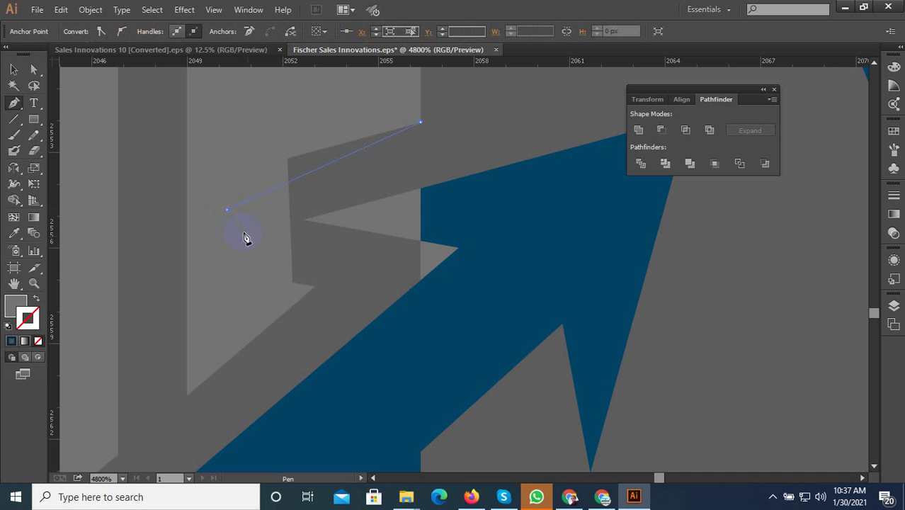
{"action": "left_click", "coordinate": [313, 289]}
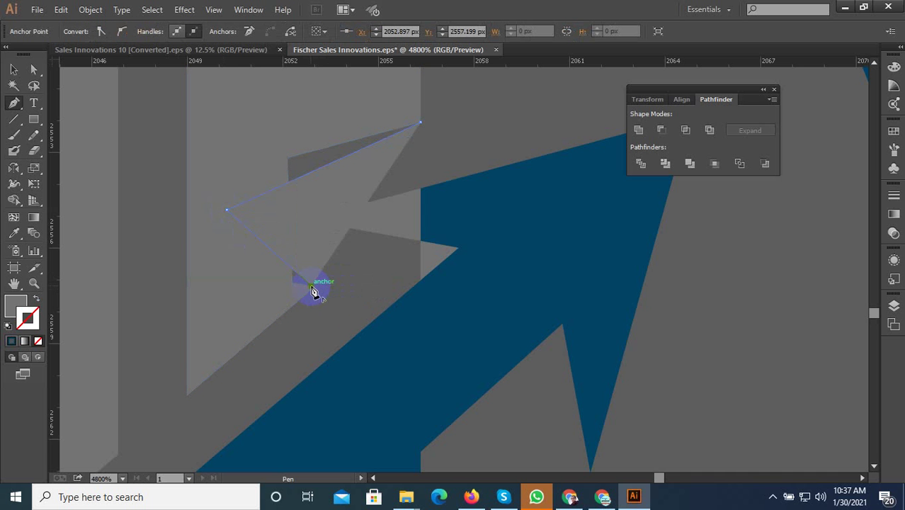
{"action": "left_click", "coordinate": [237, 317]}
{"action": "left_click", "coordinate": [208, 203]}
{"action": "left_click", "coordinate": [222, 138]}
{"action": "left_click", "coordinate": [402, 95]}
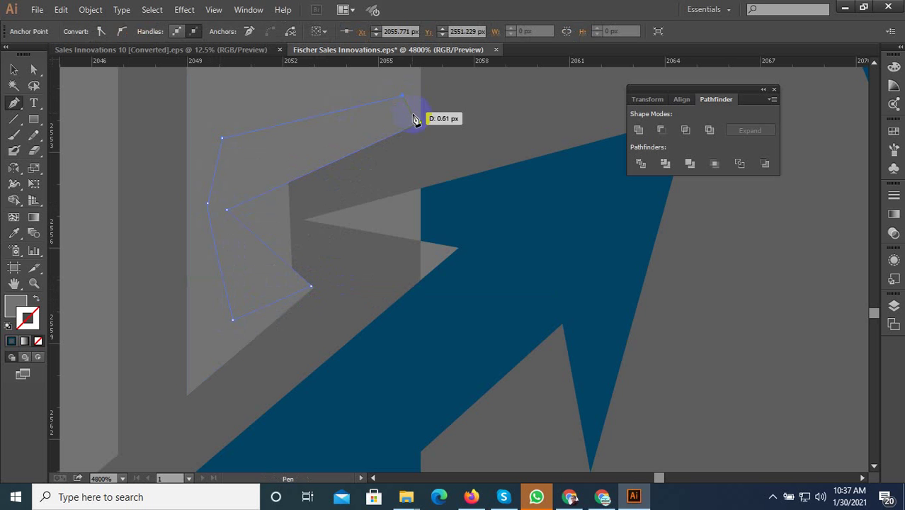
{"action": "left_click", "coordinate": [420, 122]}
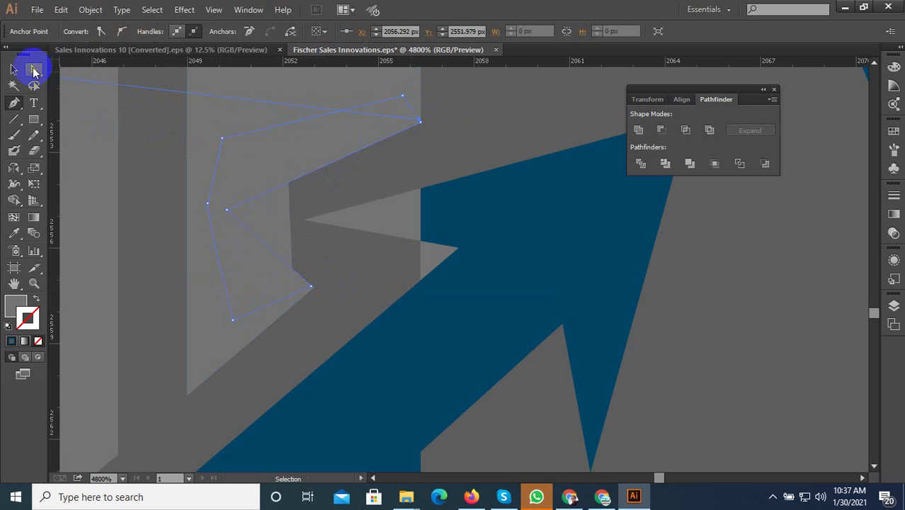
Divide the new shape with the grey bar, ungroup, and delete the unwanted leftover piece.
{"action": "left_click", "coordinate": [14, 69]}
{"action": "left_click", "coordinate": [249, 284], "text": "shift"}
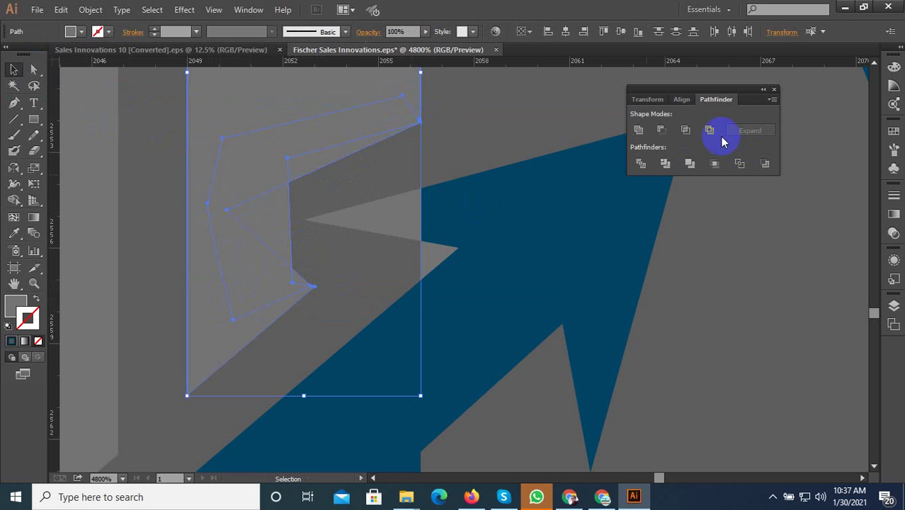
{"action": "left_click", "coordinate": [641, 164]}
{"action": "right_click", "coordinate": [277, 182]}
{"action": "left_click", "coordinate": [306, 257]}
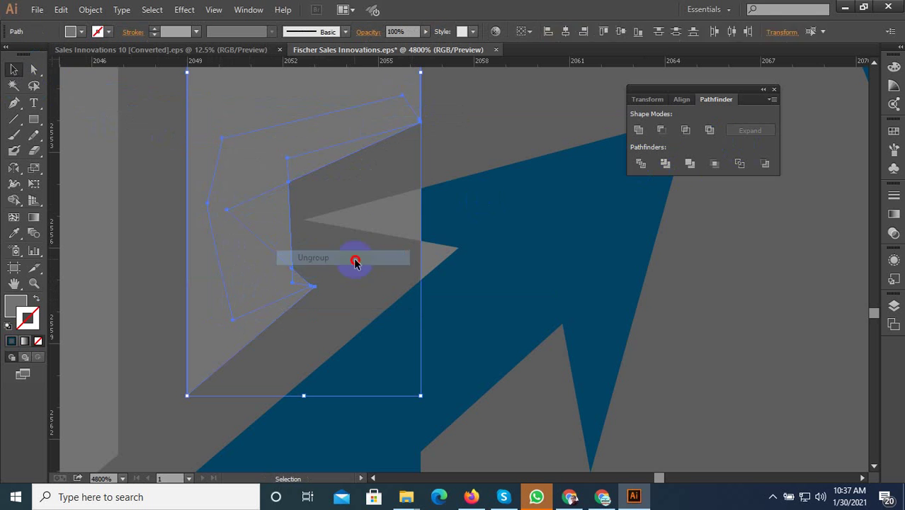
{"action": "left_click", "coordinate": [277, 222]}
{"action": "left_click", "coordinate": [287, 222]}
{"action": "key", "text": "Delete"}
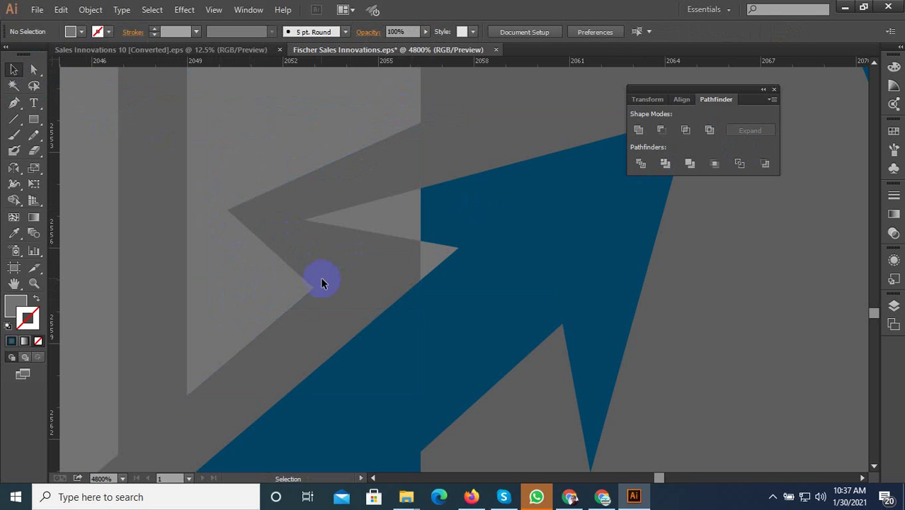
{"action": "scroll", "coordinate": [312, 292], "scroll_direction": "down", "scroll_amount": 1}
{"action": "scroll", "coordinate": [302, 301], "scroll_direction": "down", "scroll_amount": 1}
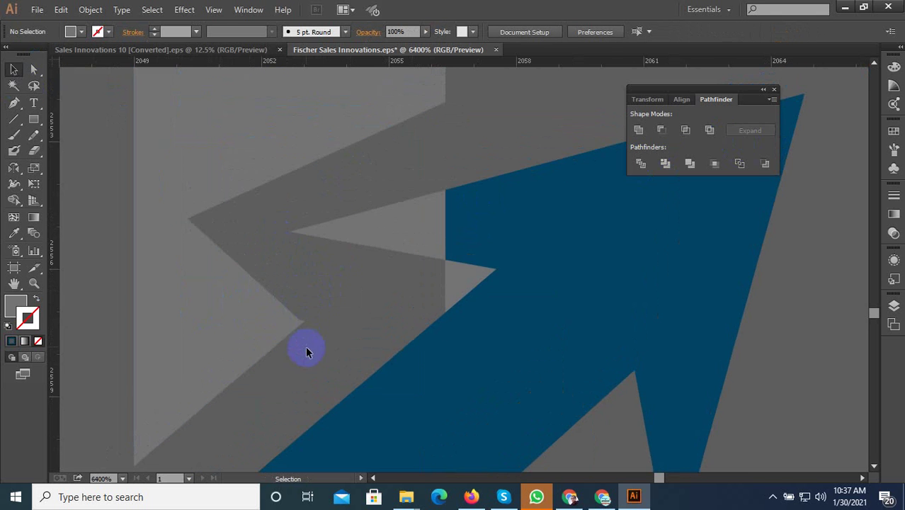
{"action": "scroll", "coordinate": [318, 333], "scroll_direction": "down", "scroll_amount": 1}
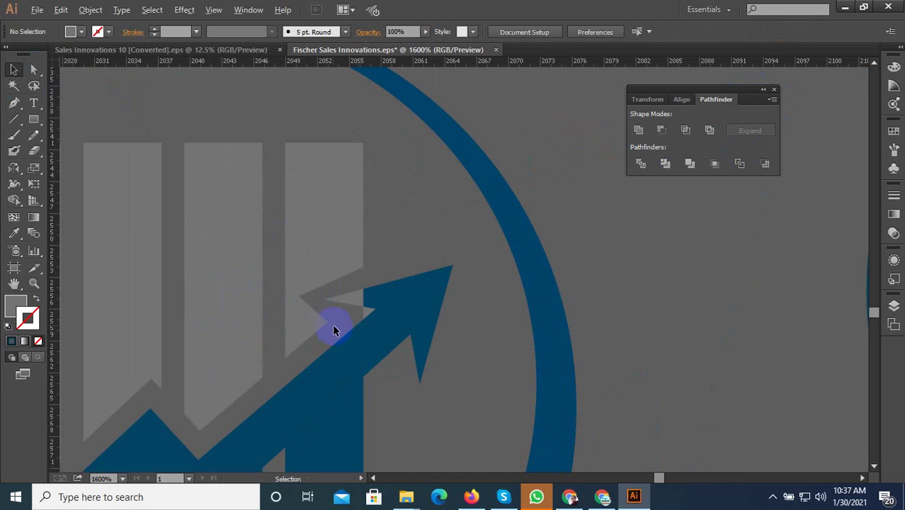
Delete the tiny leftover sliver beside the arrow.
{"action": "left_click", "coordinate": [367, 312]}
{"action": "key", "text": "Delete"}
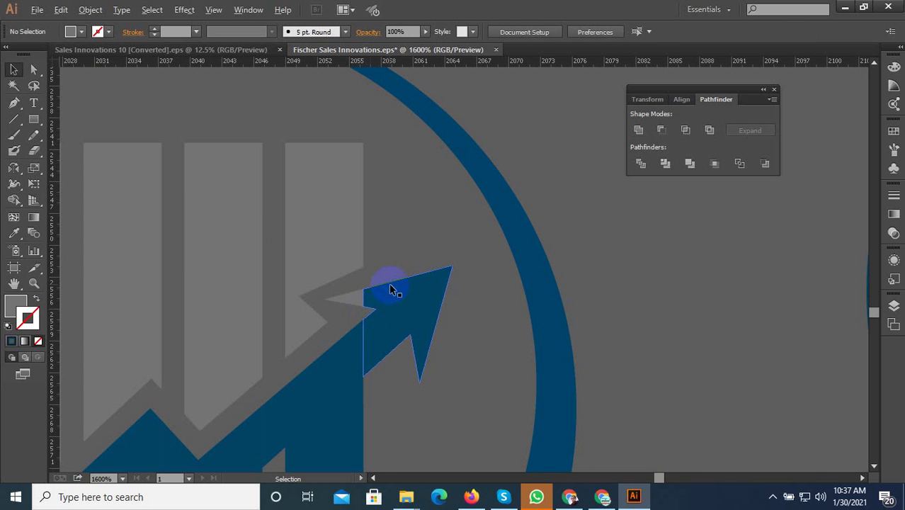
{"action": "scroll", "coordinate": [389, 283], "scroll_direction": "down", "scroll_amount": 4}
{"action": "scroll", "coordinate": [435, 348], "scroll_direction": "down", "scroll_amount": 3}
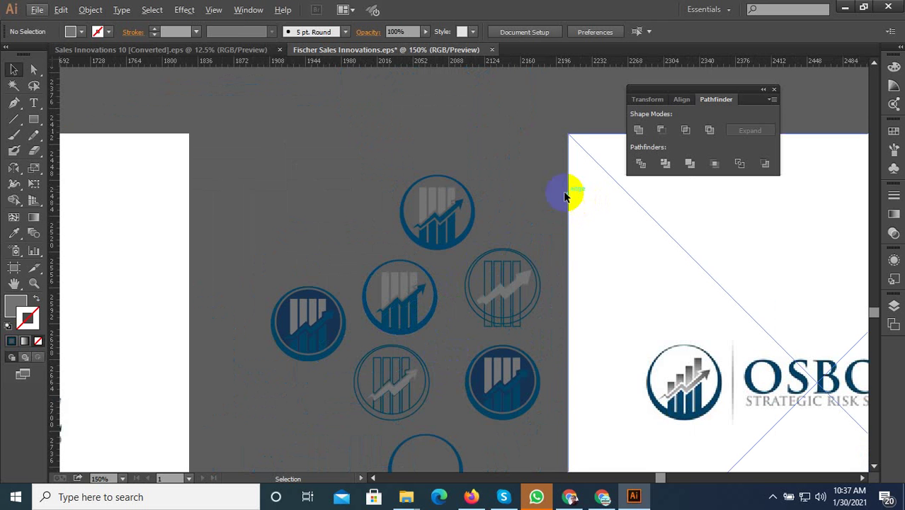
Save Fischer Sales Innovations.eps through the File menu.
{"action": "left_click", "coordinate": [37, 10]}
{"action": "left_click", "coordinate": [60, 117]}
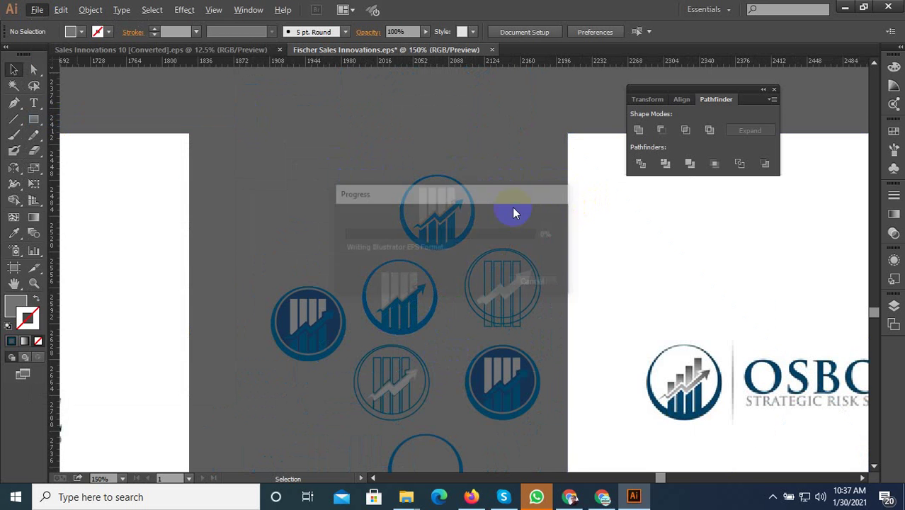
{"action": "left_click", "coordinate": [693, 376]}
{"action": "left_click", "coordinate": [772, 496]}
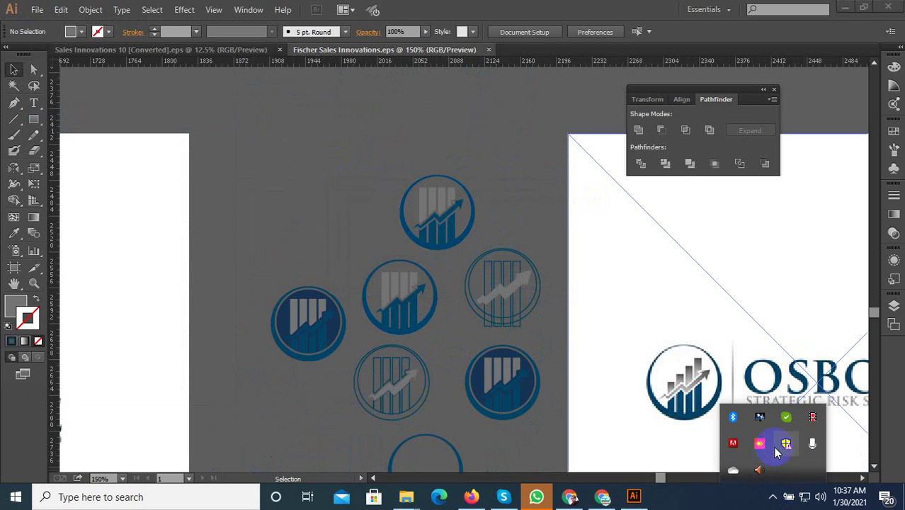
Play Subscribe Button.wmv full screen in VLC, jump to about 00:44, then exit full screen.
{"action": "left_click", "coordinate": [759, 469]}
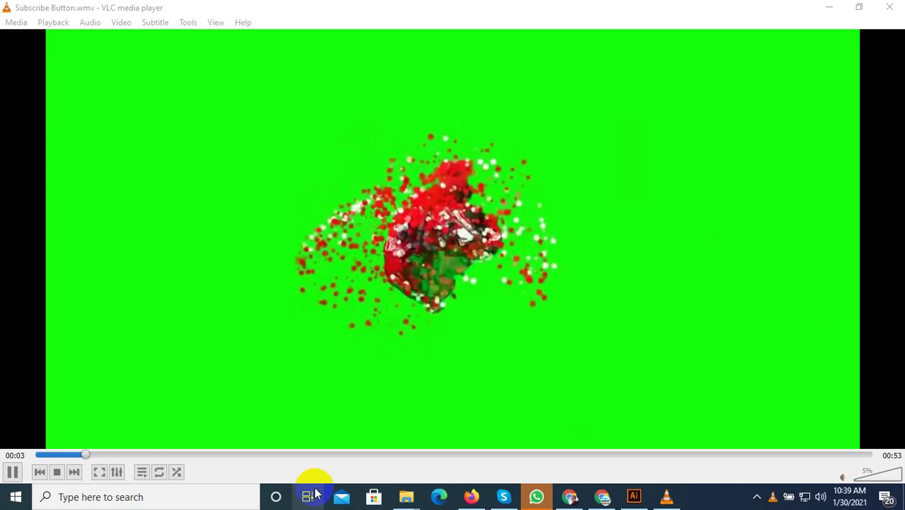
{"action": "double_click", "coordinate": [724, 411]}
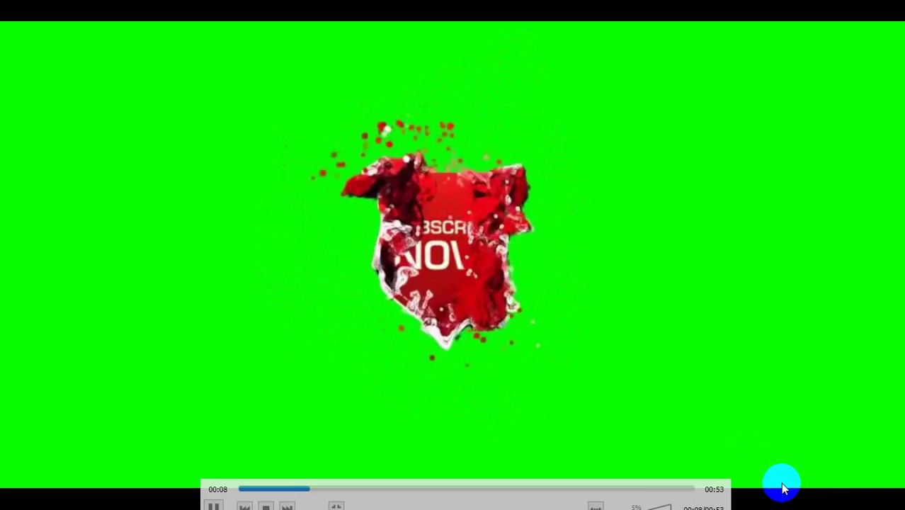
{"action": "left_click", "coordinate": [626, 489]}
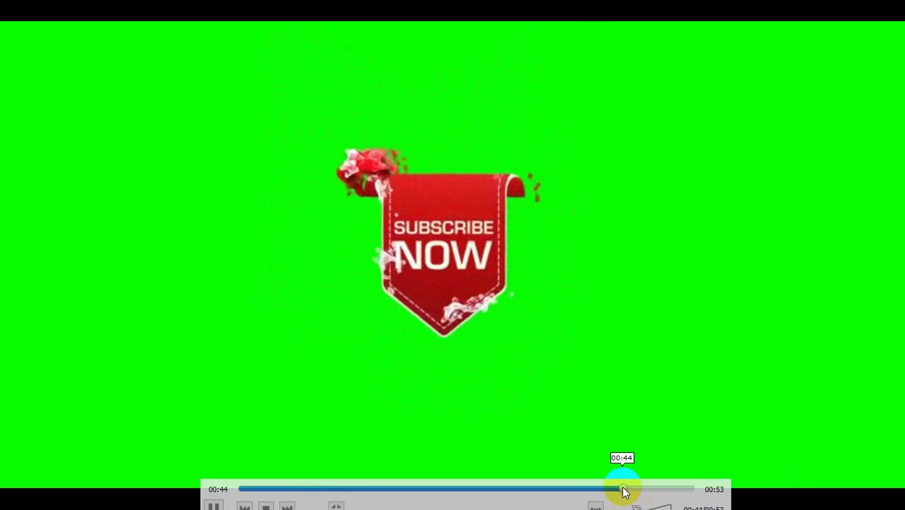
{"action": "double_click", "coordinate": [814, 443]}
{"action": "left_click", "coordinate": [773, 498]}
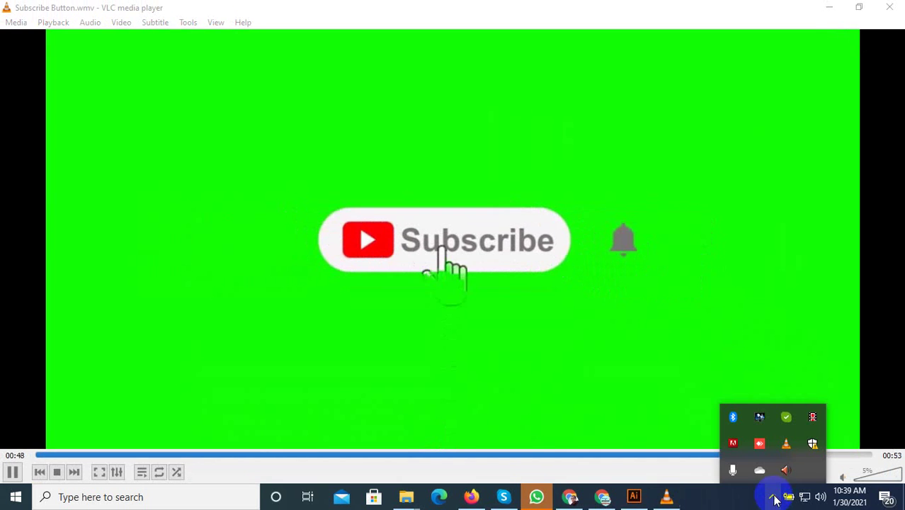